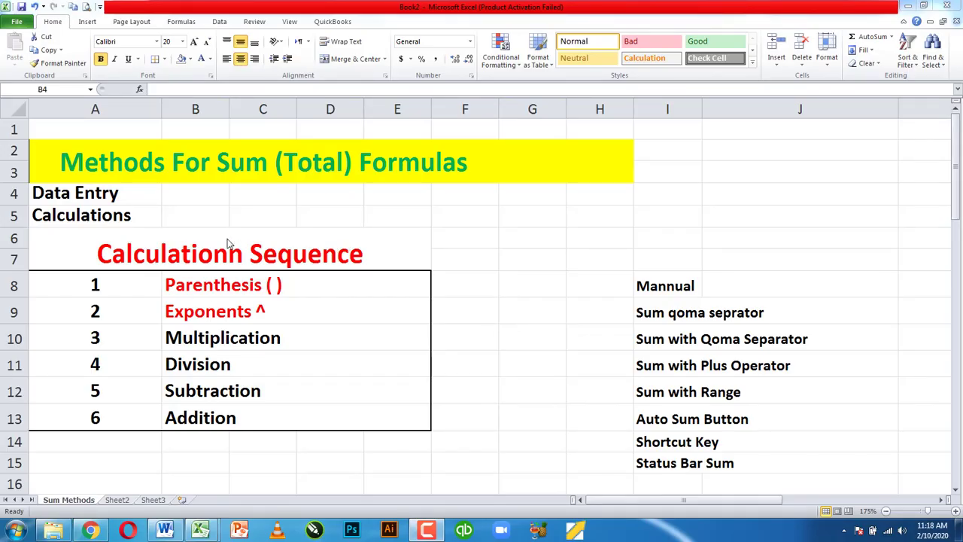
Look over the title and Data Entry labels, then try a sample entry in B4 and discard it
left_click(149, 164)
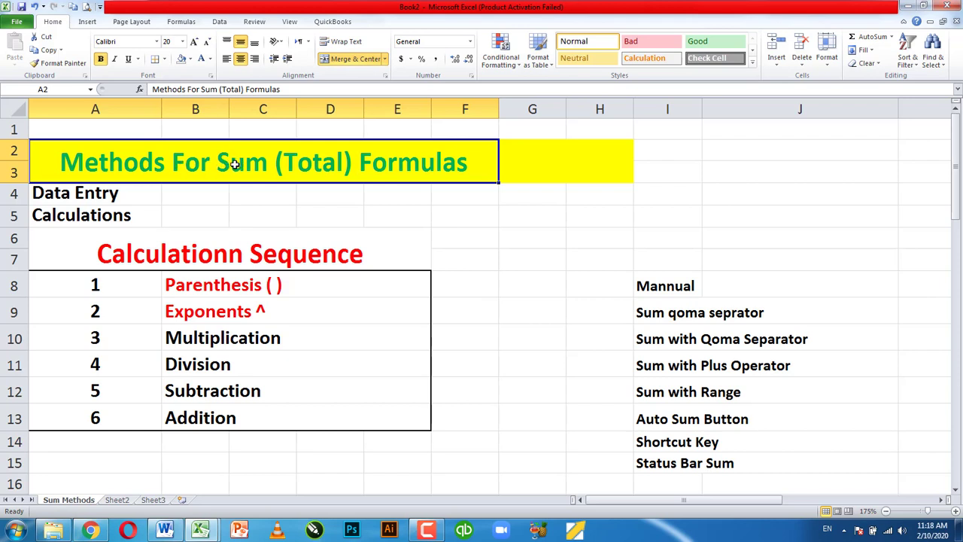
left_click_drag(58, 194, 67, 217)
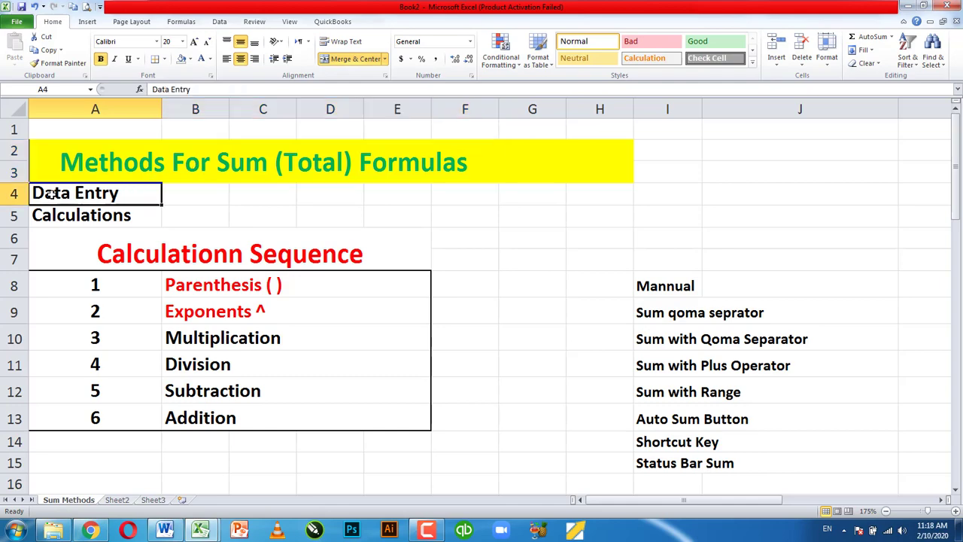
left_click(178, 193)
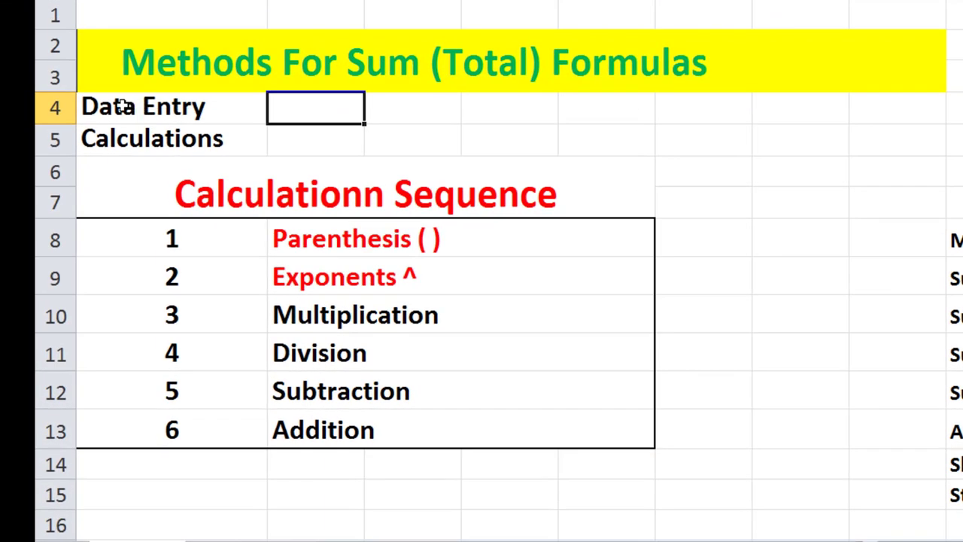
left_click_drag(130, 108, 158, 142)
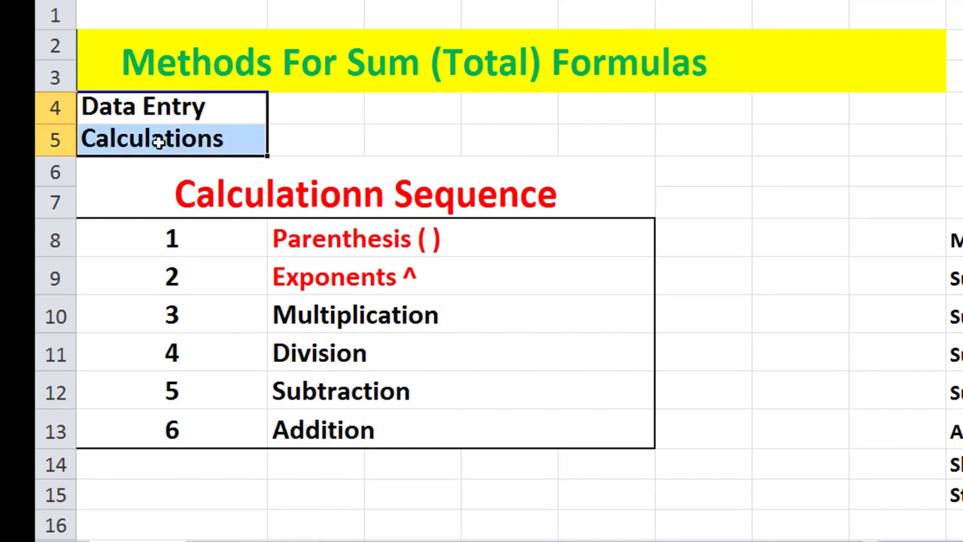
left_click(147, 116)
left_click(301, 110)
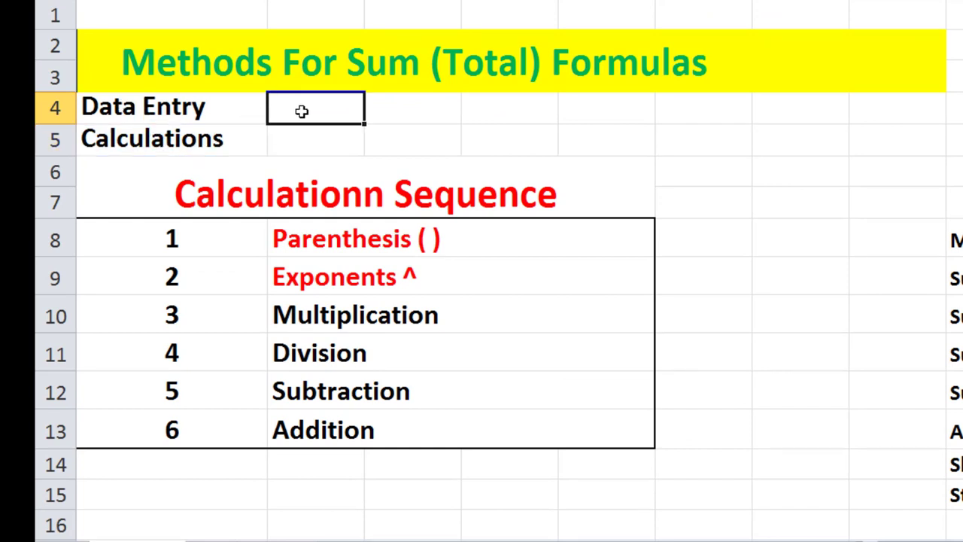
left_click(237, 109)
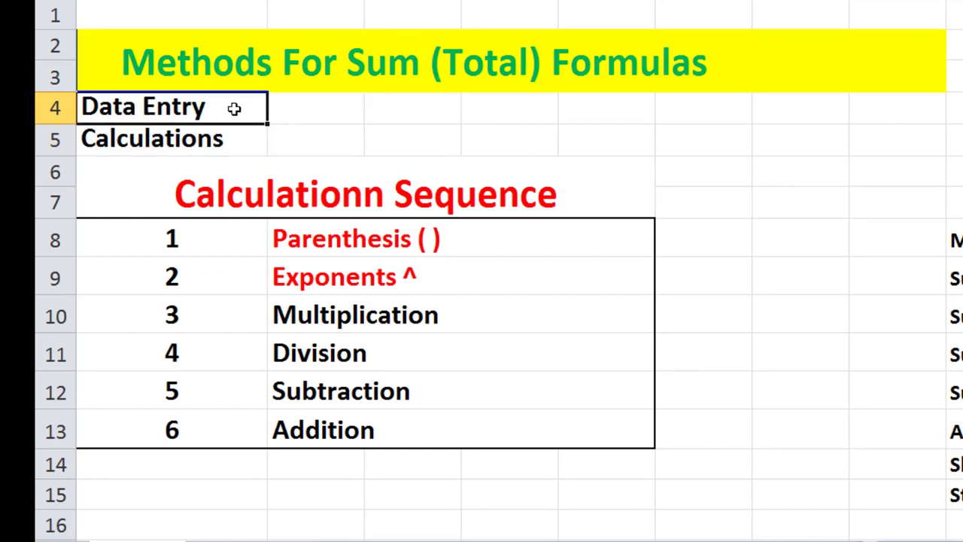
left_click(323, 108)
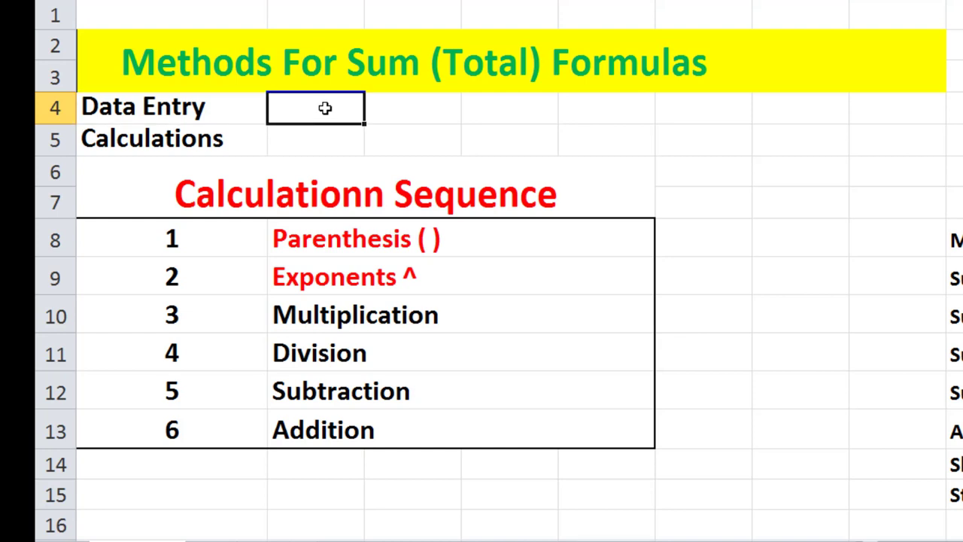
type("fsfsefefe")
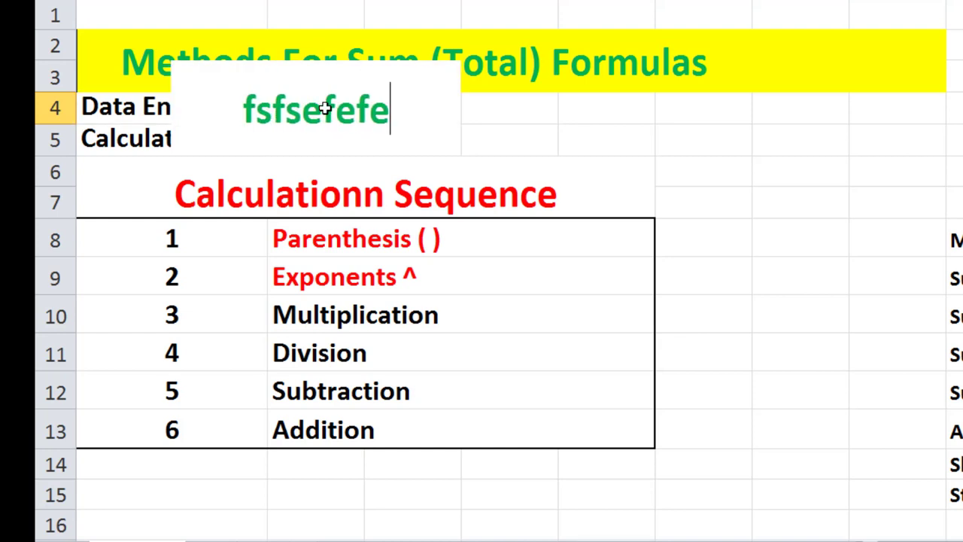
key("Escape")
Start a formula in C5 beside Calculations, then cancel it
left_click(228, 138)
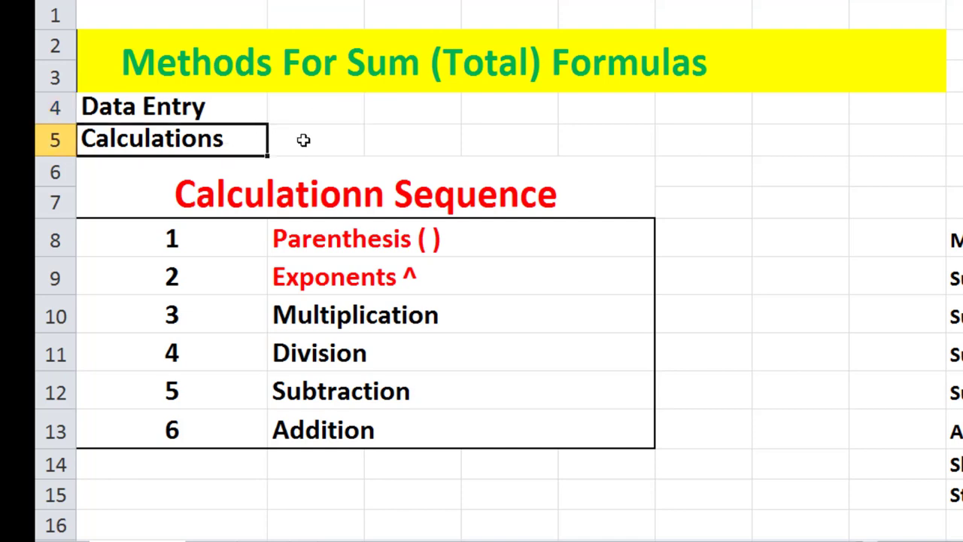
left_click(309, 140)
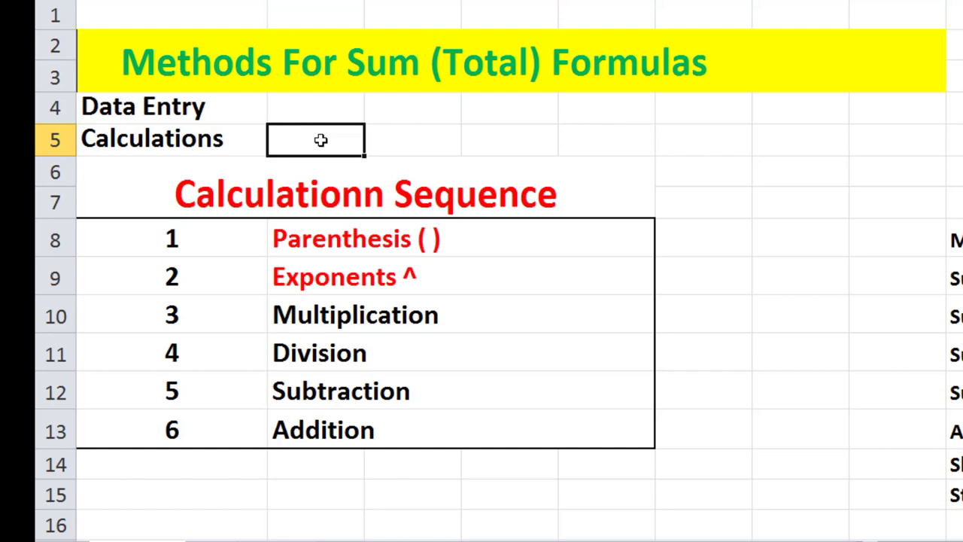
type("=")
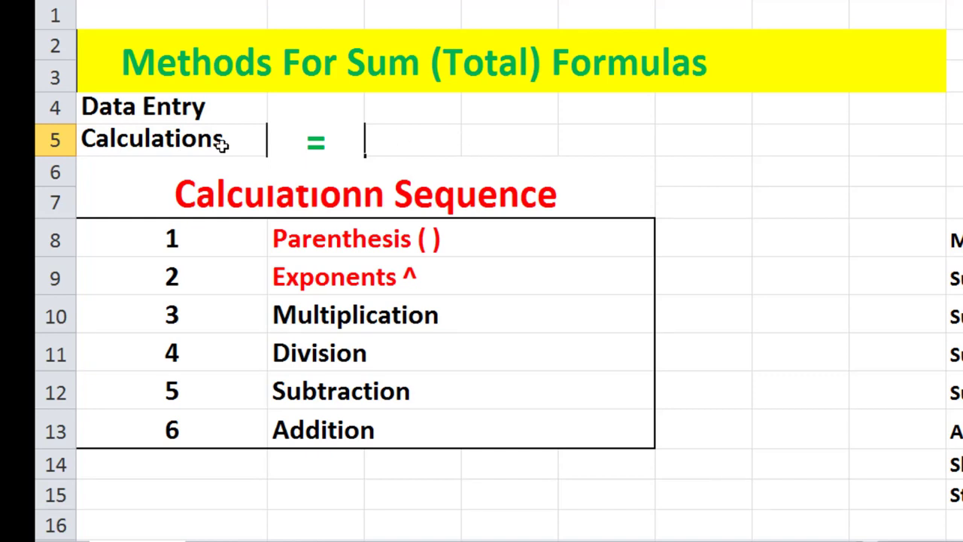
key("Escape")
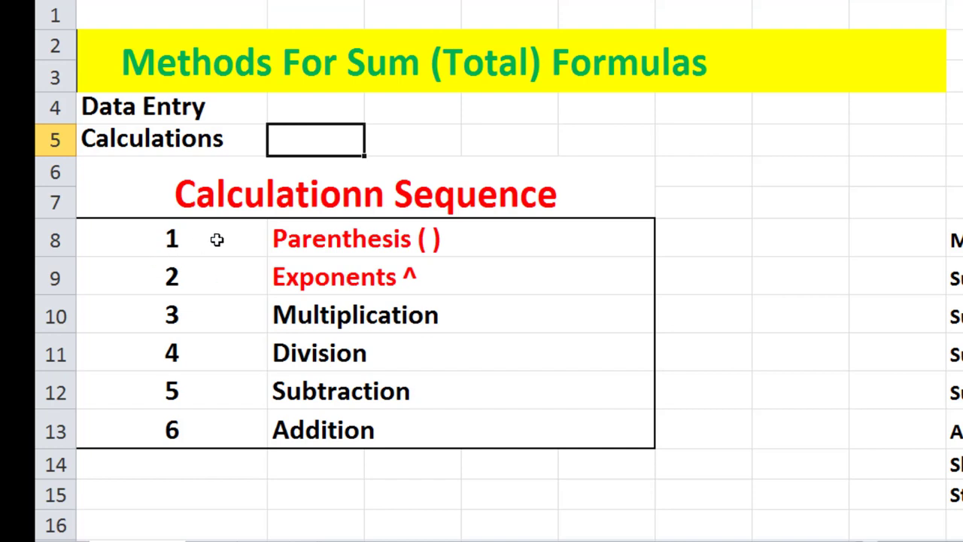
Select the six operation names, Parenthesis to Addition, in C8:C13
left_click_drag(285, 237, 338, 434)
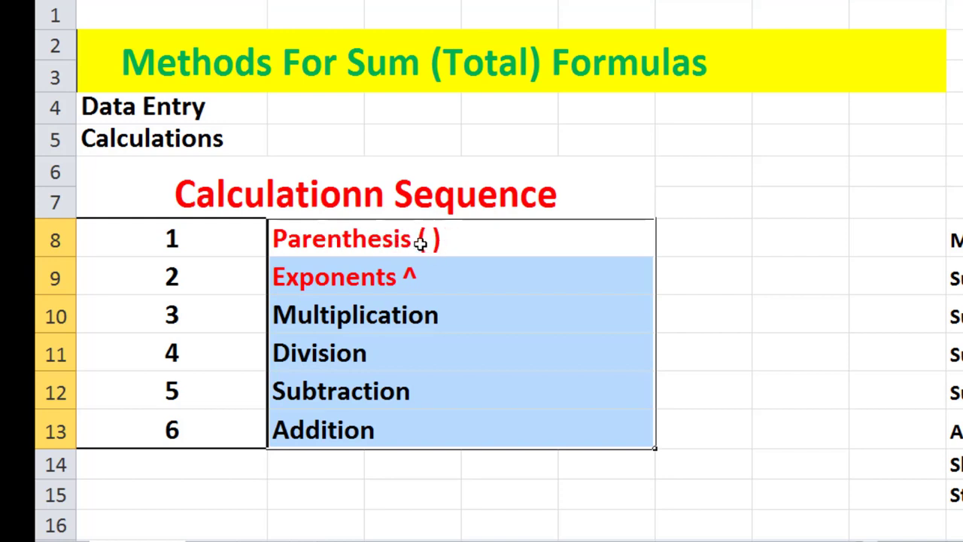
left_click(335, 283)
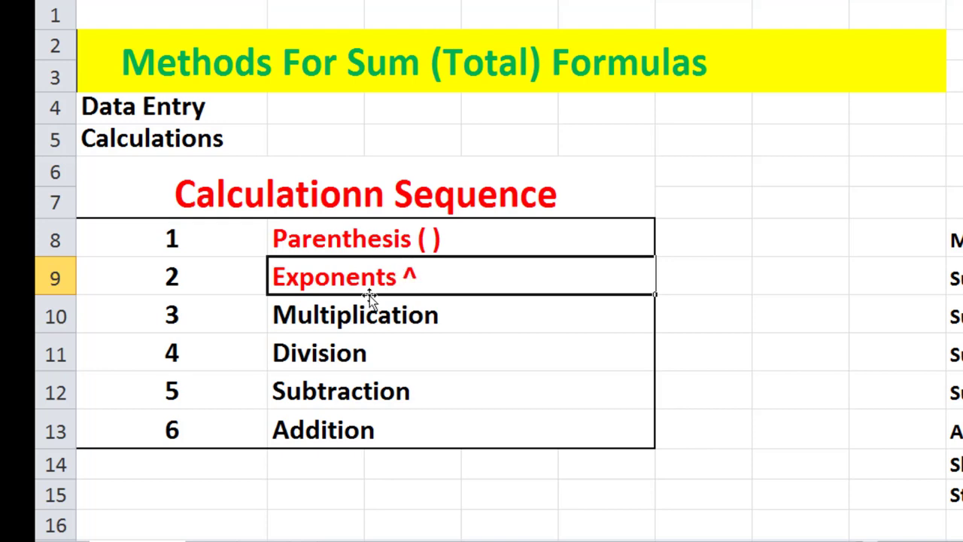
left_click(338, 311)
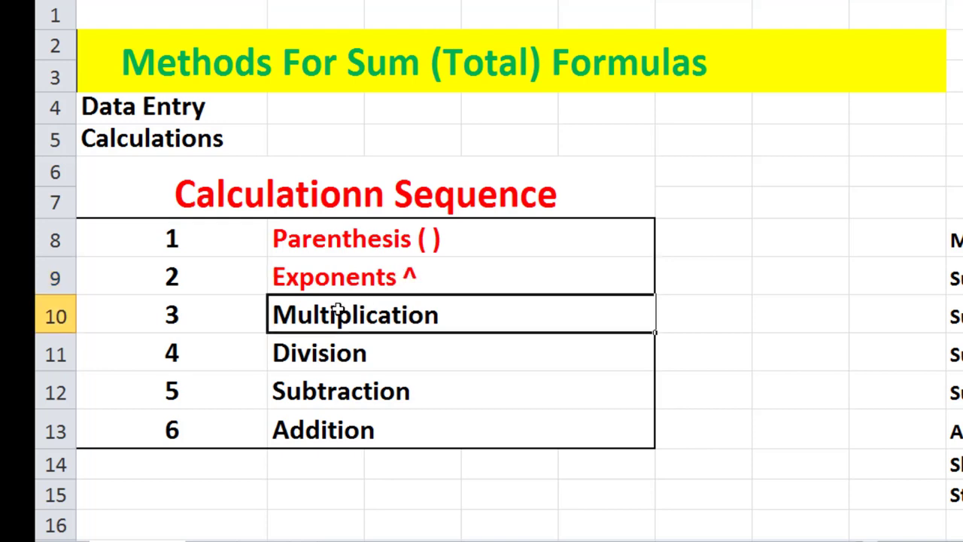
left_click(340, 352)
left_click(344, 389)
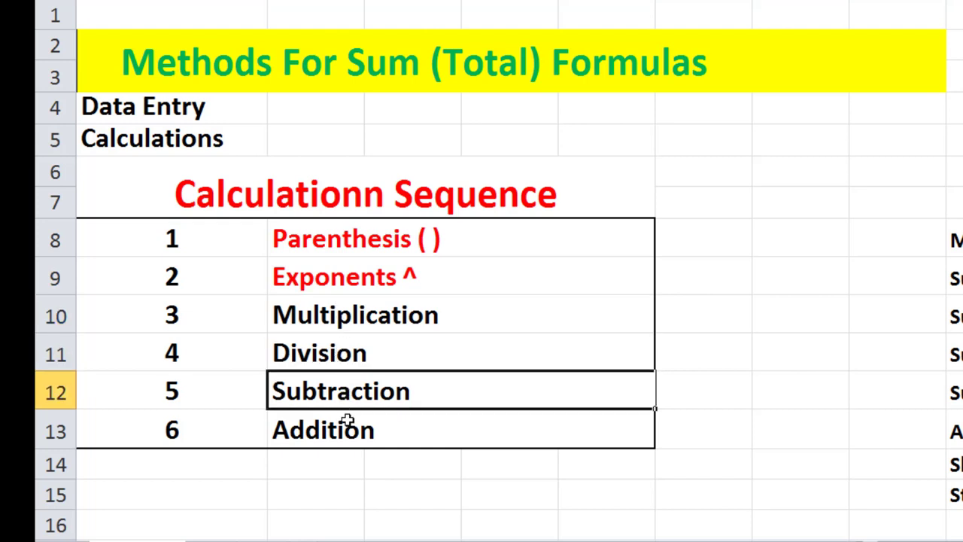
left_click(346, 425)
left_click_drag(319, 239, 340, 430)
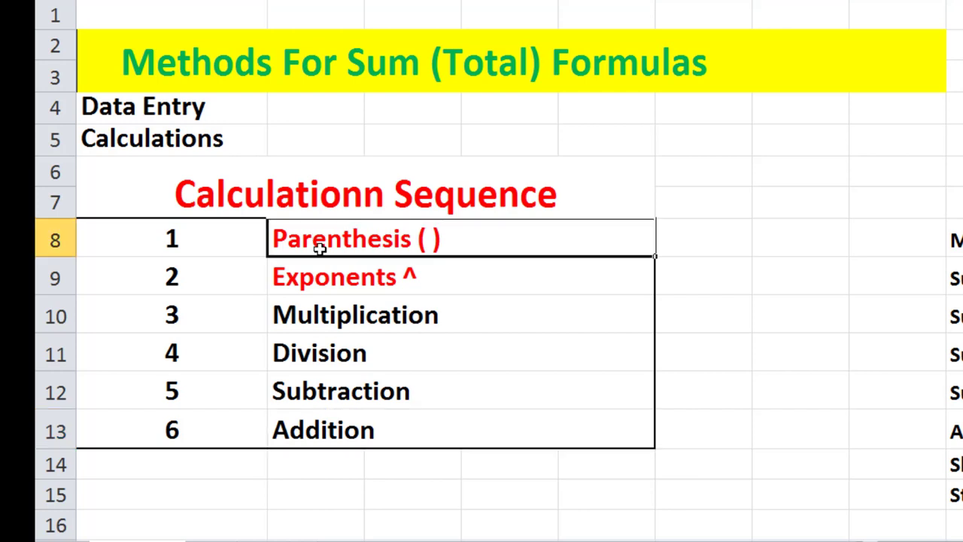
Step through each operation from Parenthesis ( ) down to Addition one by one
left_click(299, 147)
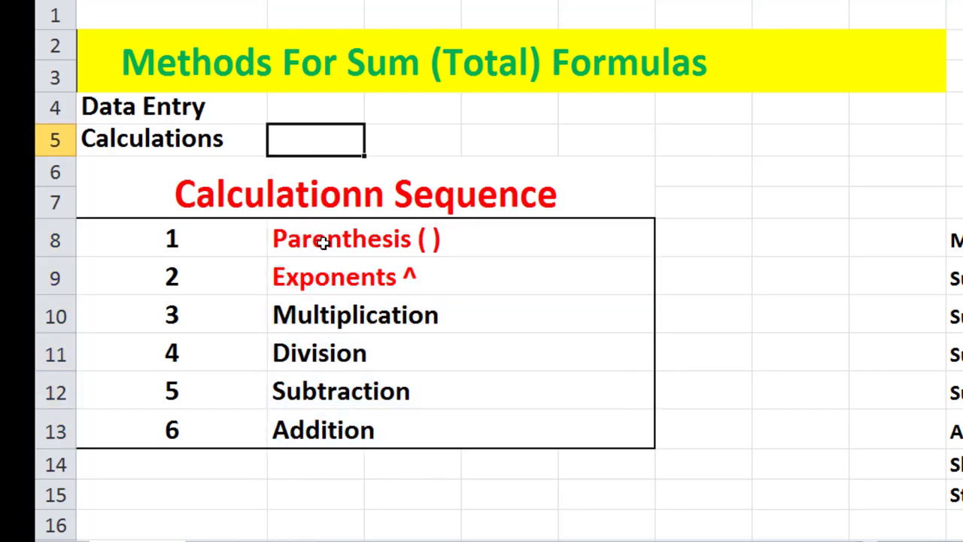
left_click(346, 241)
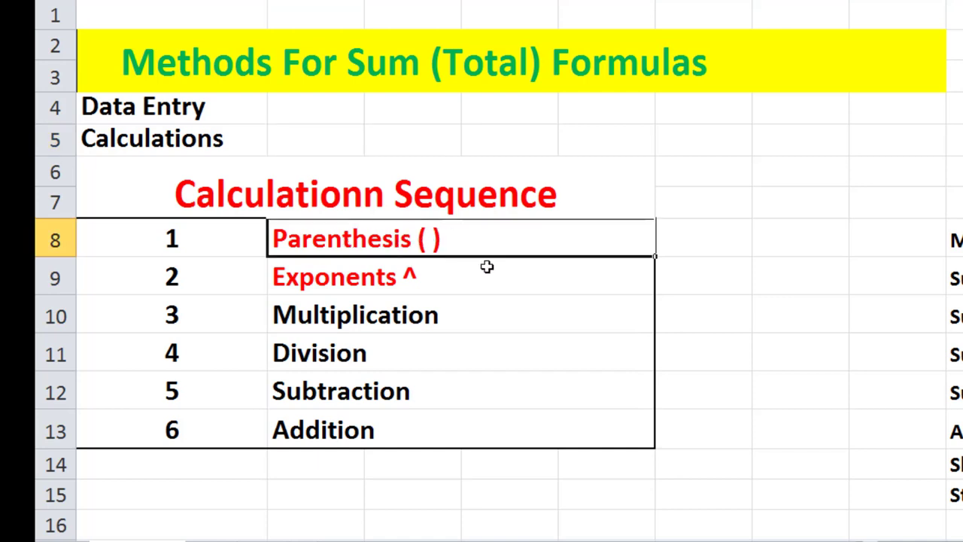
left_click(366, 280)
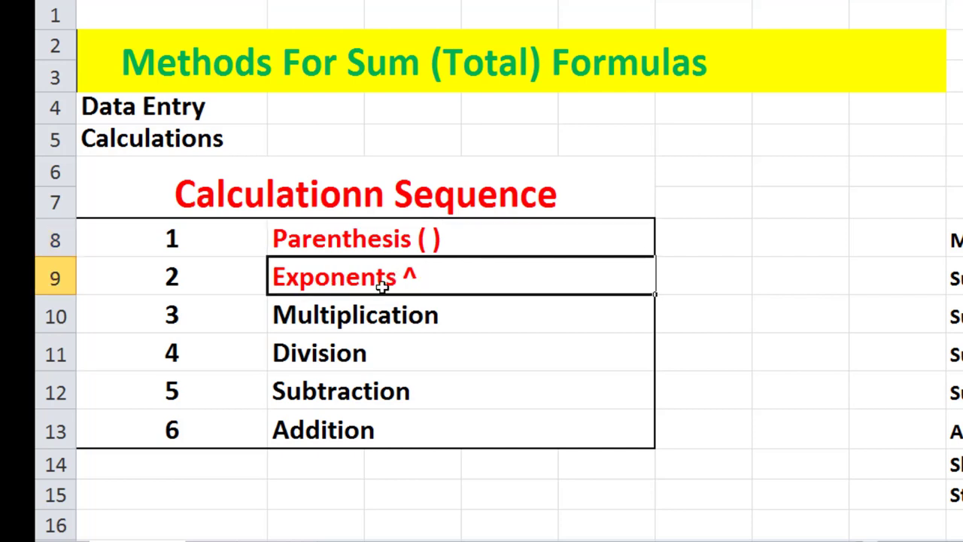
left_click(367, 315)
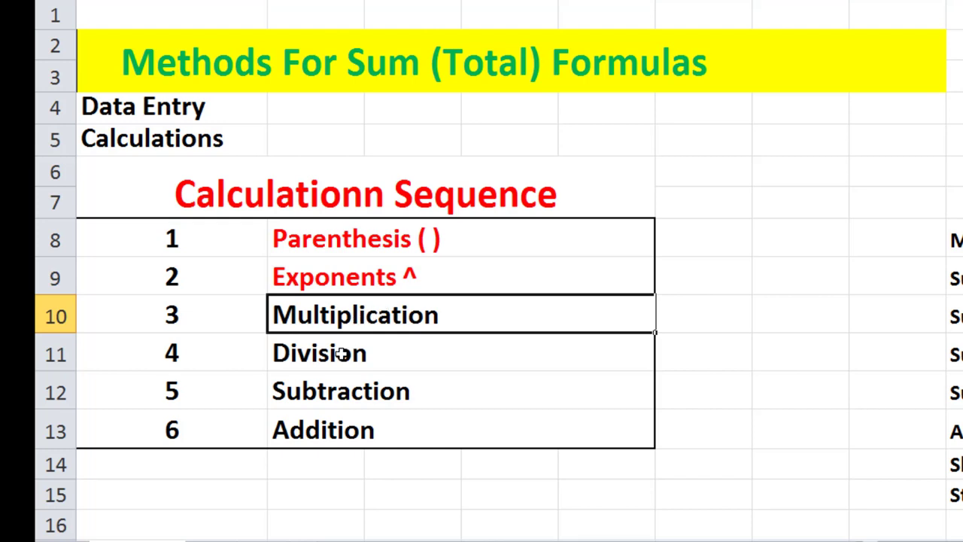
left_click(342, 352)
left_click(359, 393)
left_click(357, 427)
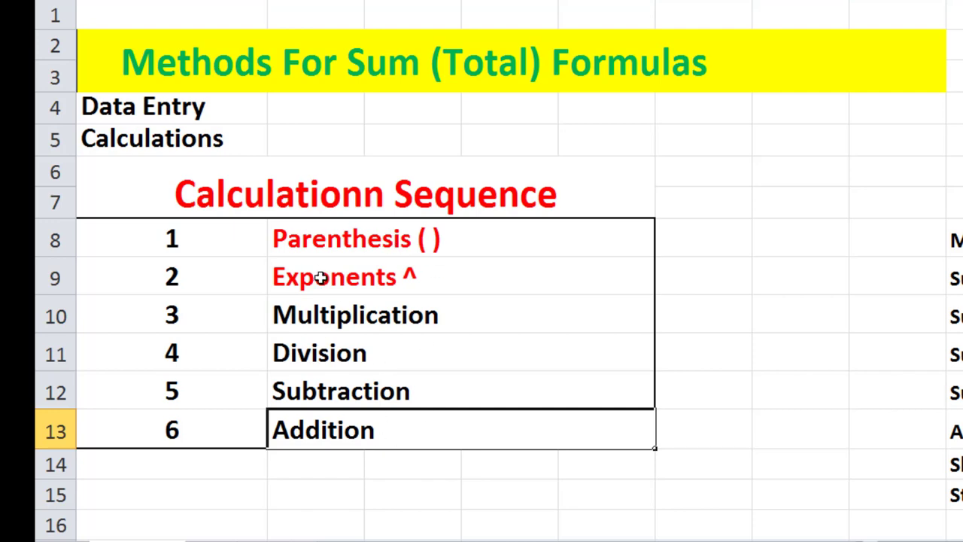
Review the Text, Numbers and Formula/Functions labels and try then cancel a sample text entry
scroll(321, 278, "down", 3)
scroll(320, 277, "up", 3)
scroll(173, 139, "down", 5)
scroll(211, 137, "up", 3)
scroll(256, 263, "up", 1)
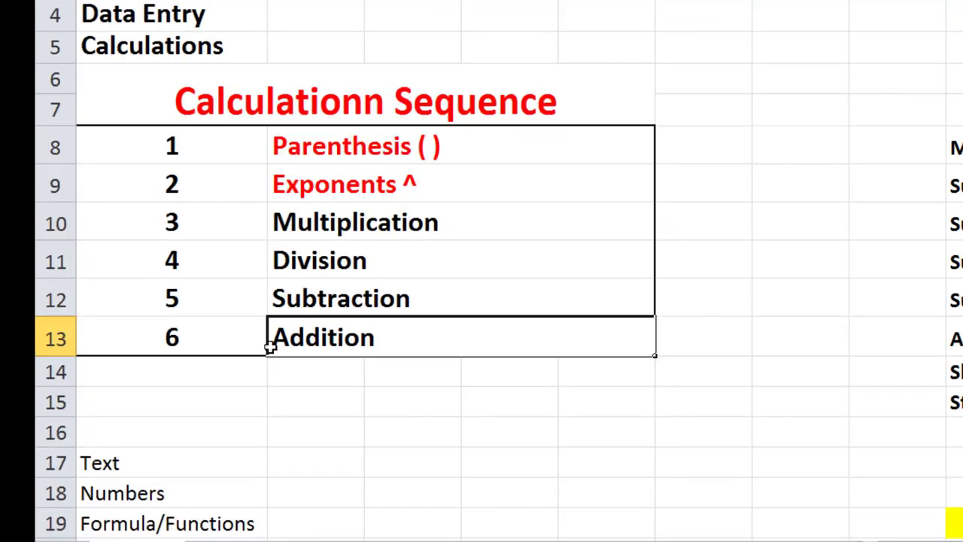
scroll(272, 350, "down", 3)
left_click(120, 154)
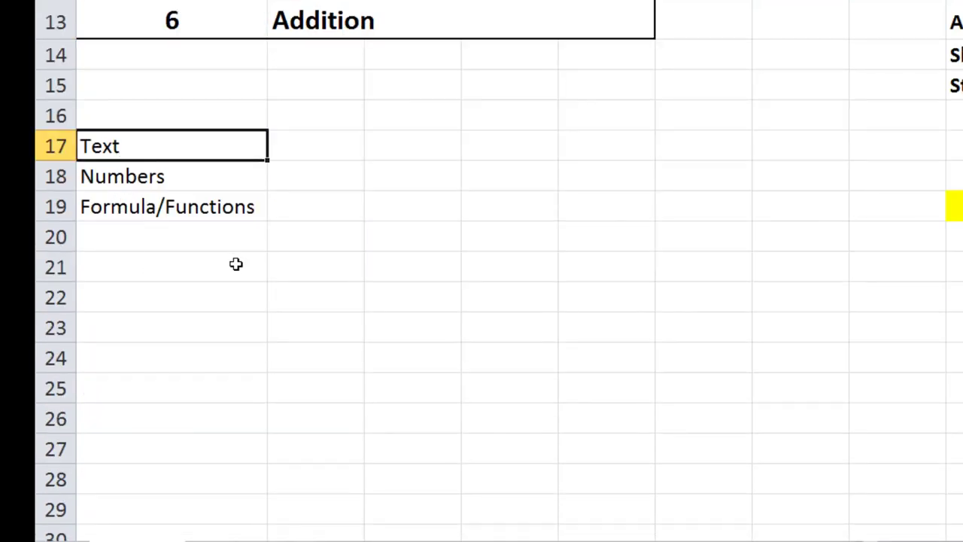
left_click(202, 175)
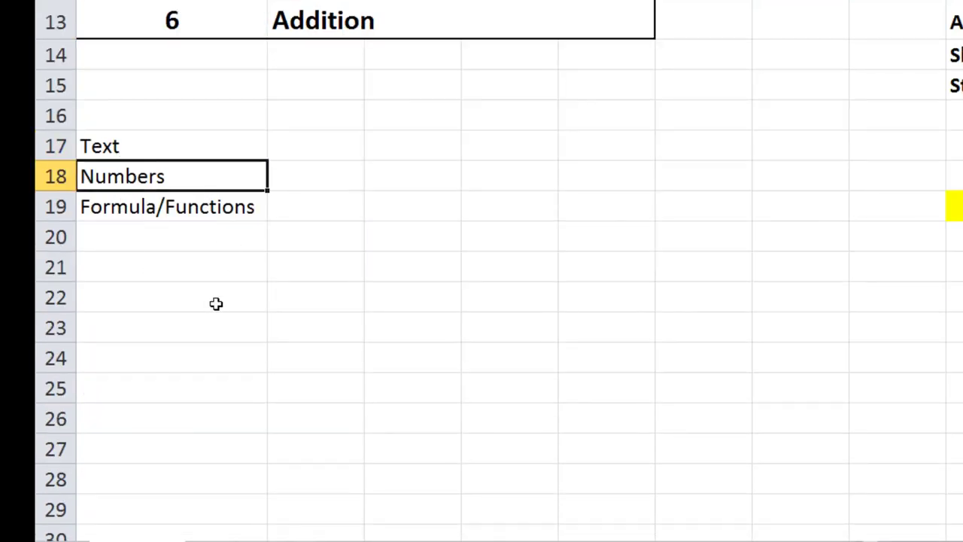
left_click(209, 209)
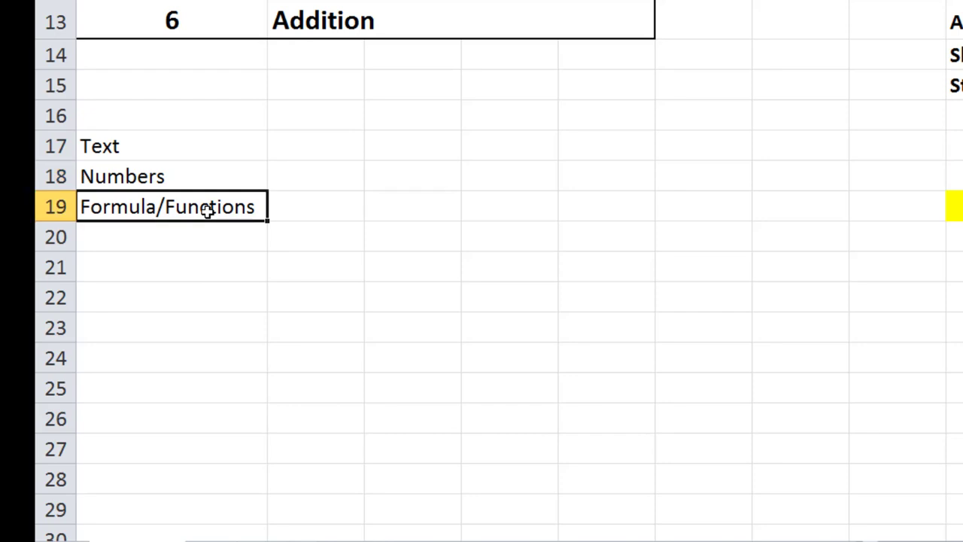
left_click(176, 146)
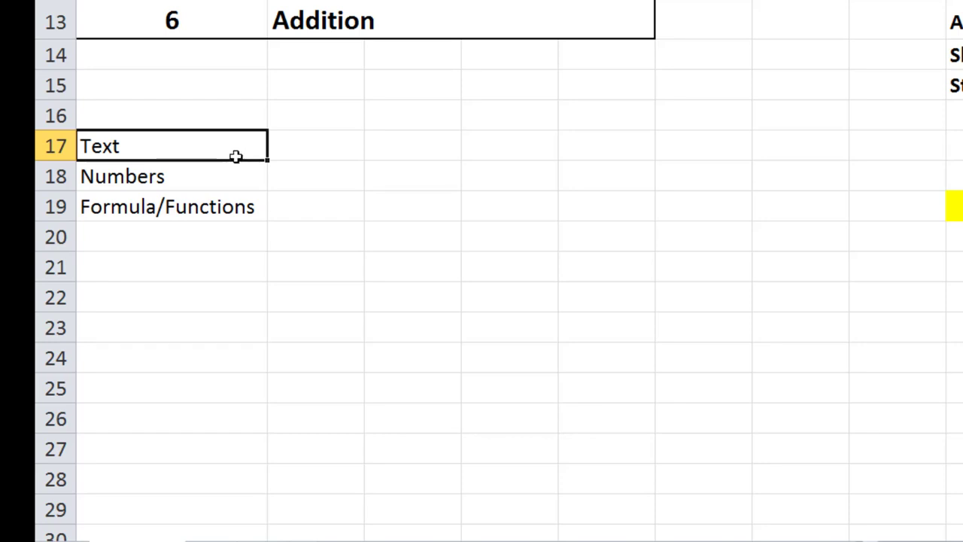
left_click(319, 143)
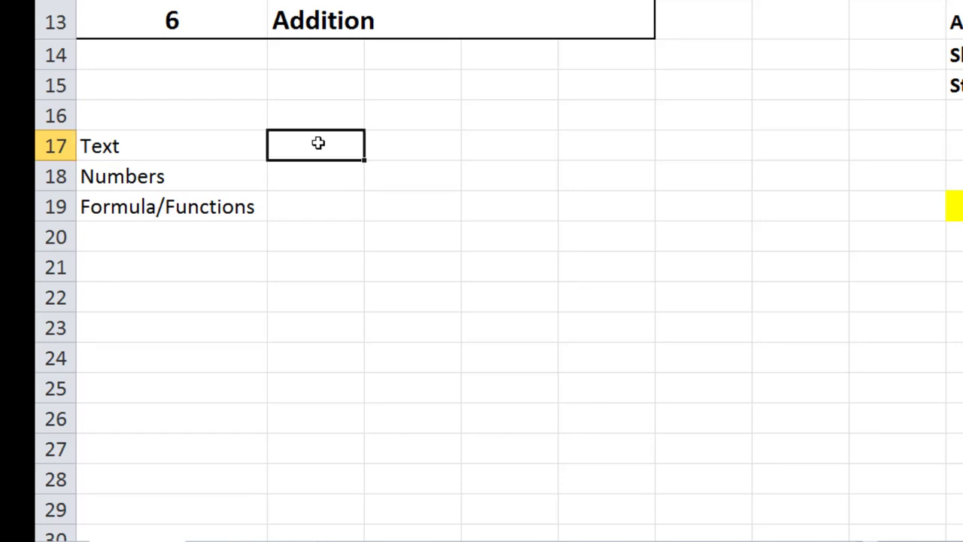
type("abskj")
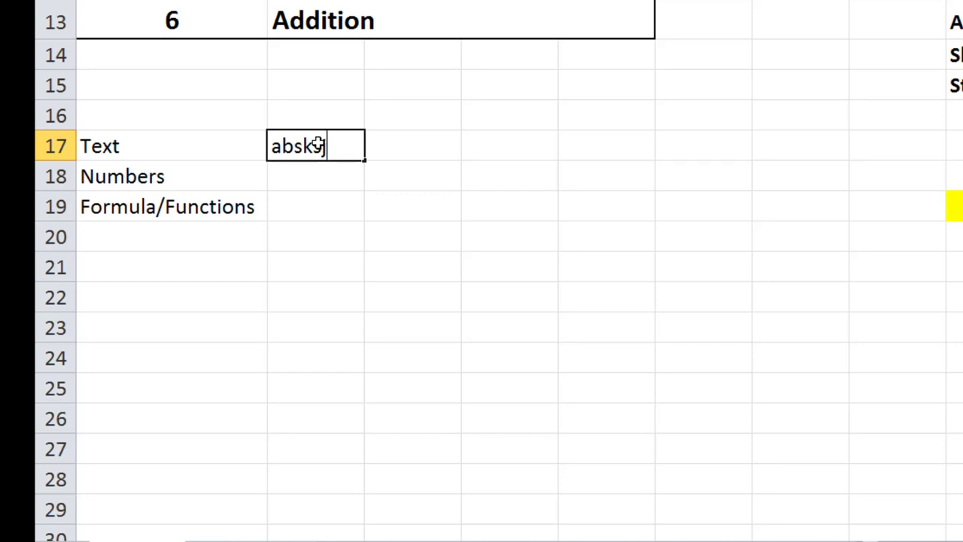
key("Escape")
Enter 2+2 in C18 beside Numbers so it shows 4
left_click(315, 171)
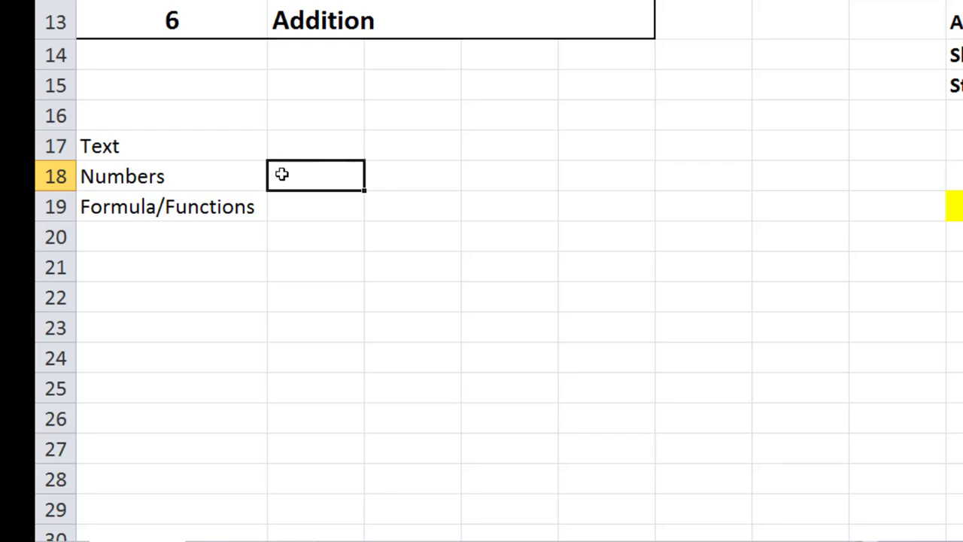
double_click(282, 174)
type("2")
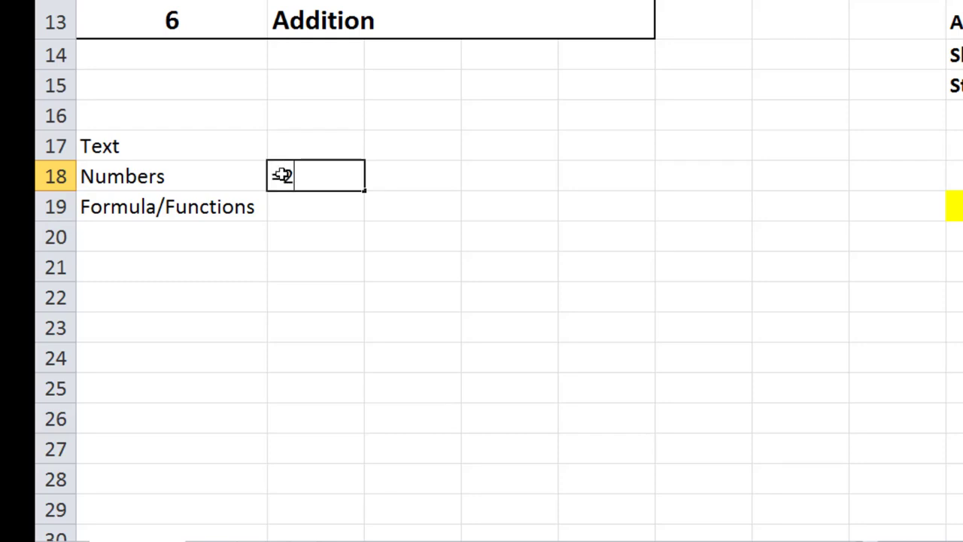
type("+2")
key("Return")
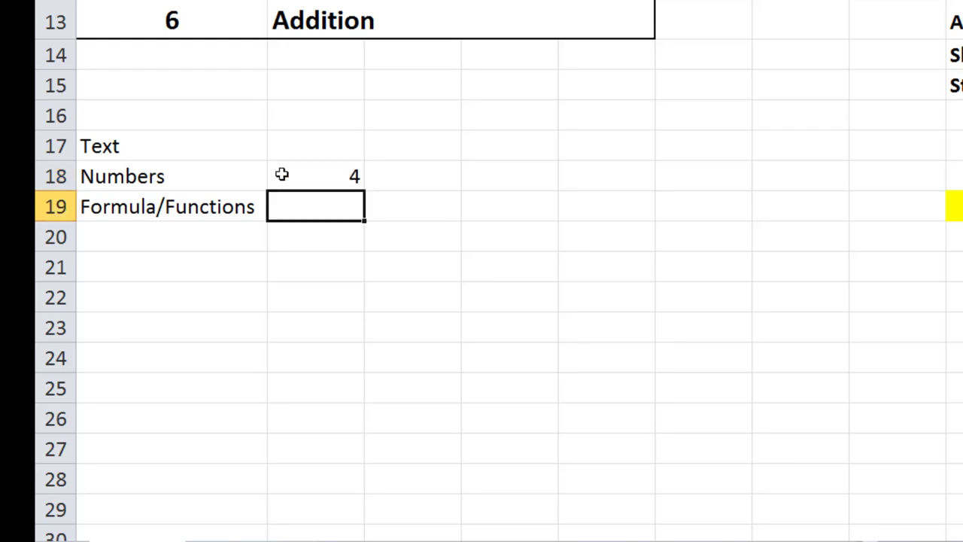
Enter =A+B in C17, then delete the resulting #NAME? error
left_click(343, 133)
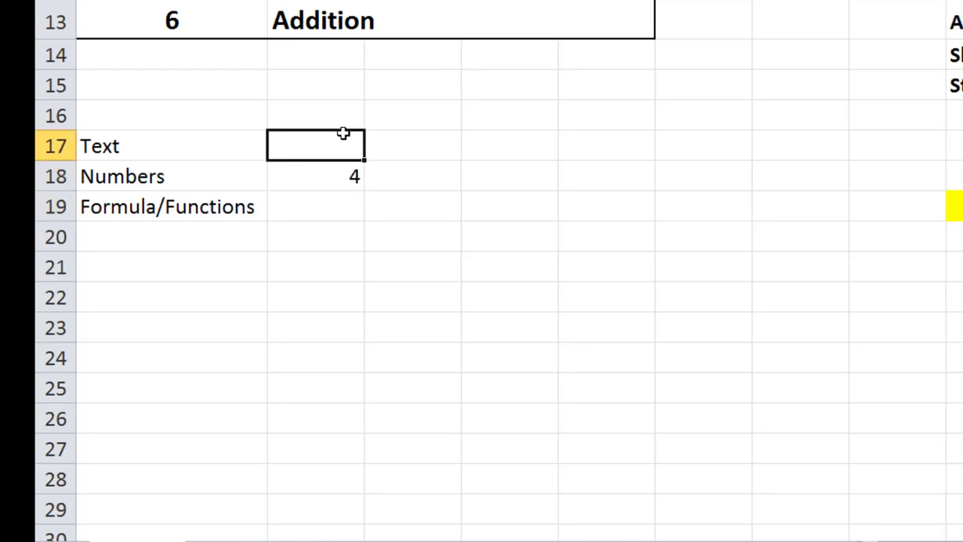
type("=A")
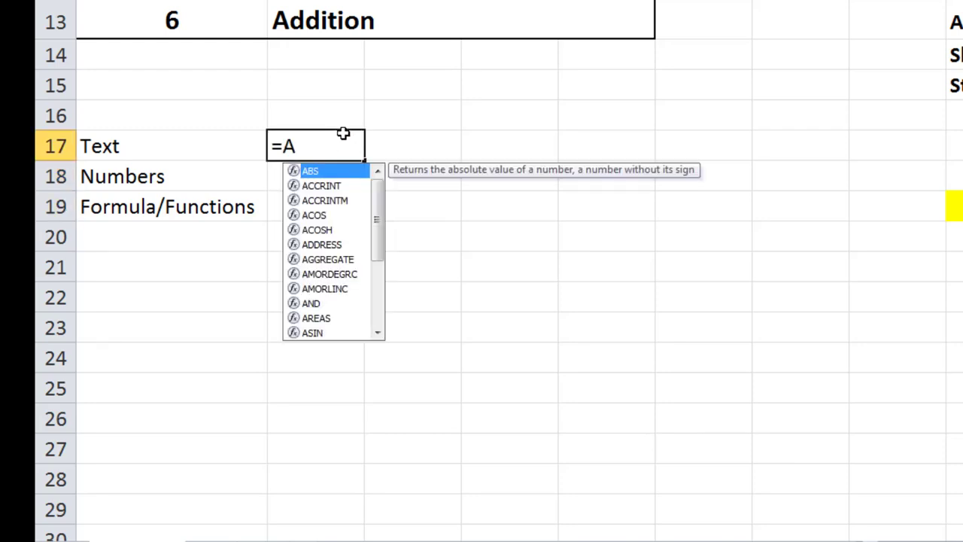
type("+B")
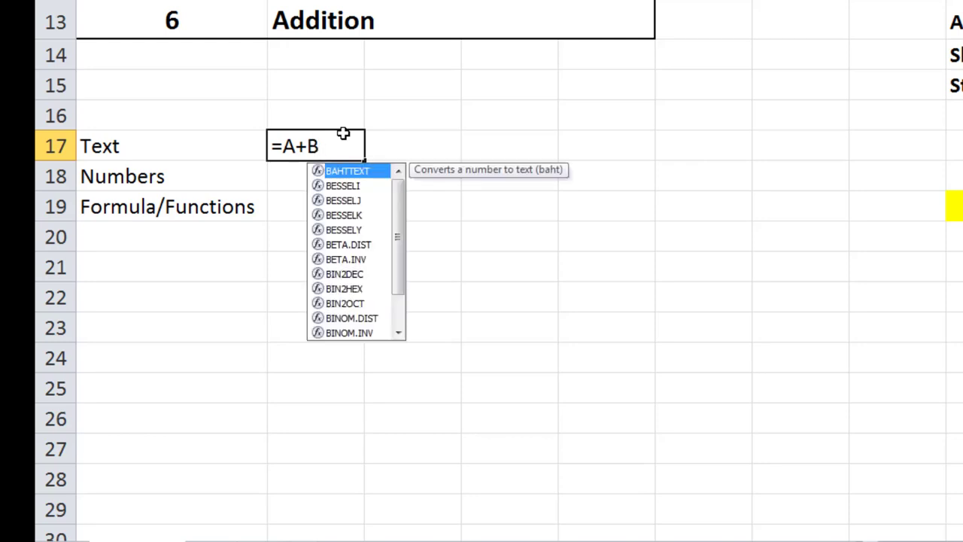
key("Return")
left_click(325, 143)
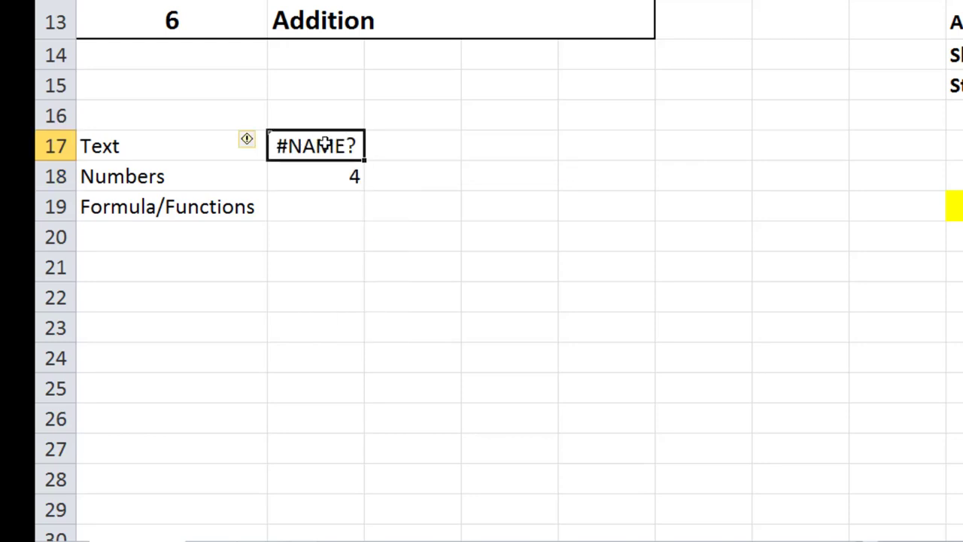
key("Delete")
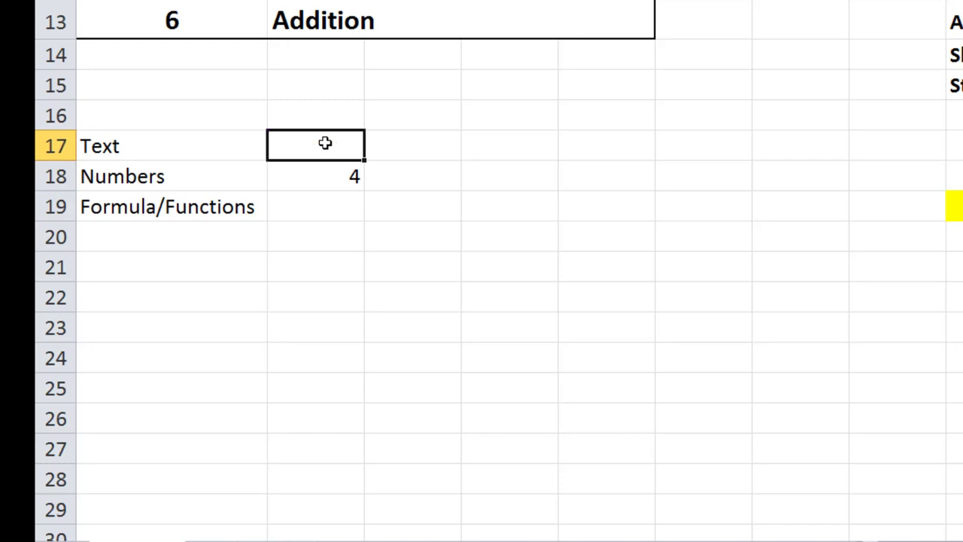
Compare C18's value 4 with the Formula/Functions label, then return to the top of the sheet
left_click(319, 206)
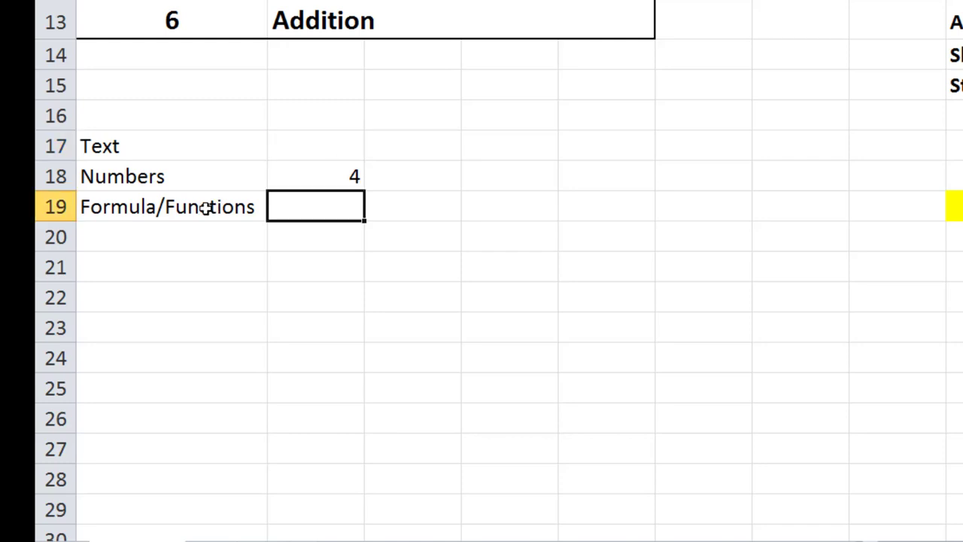
left_click(200, 209)
left_click(295, 181)
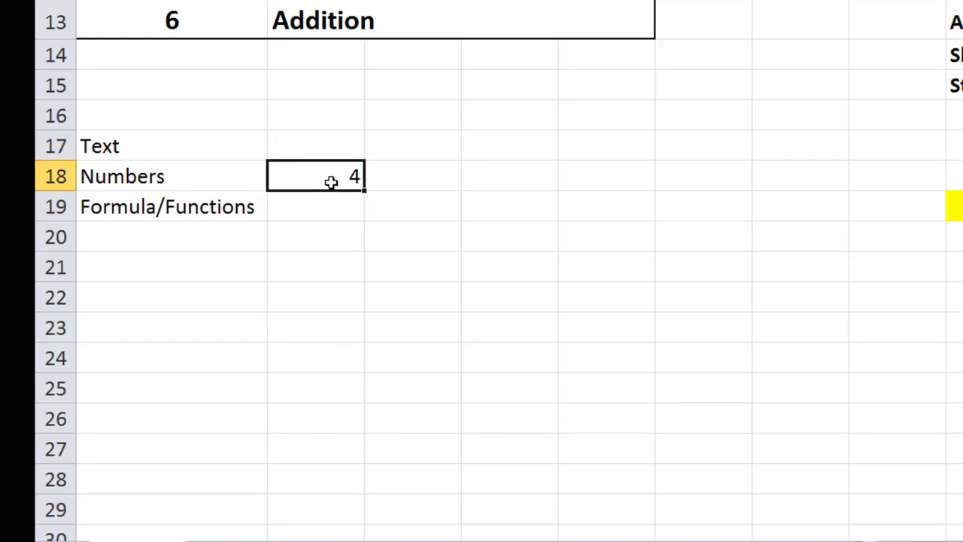
left_click(203, 209)
left_click(280, 178)
left_click(202, 205)
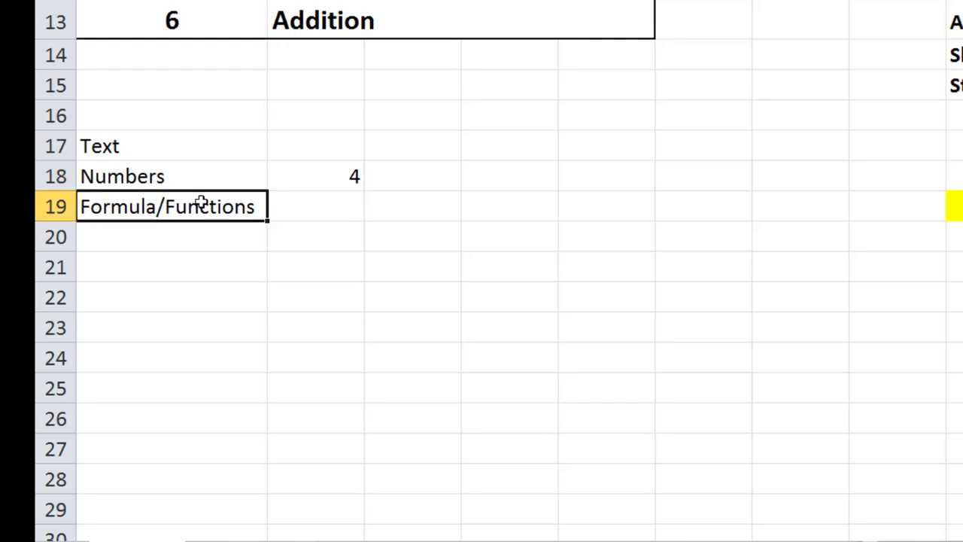
left_click(314, 187)
scroll(315, 192, "up", 4)
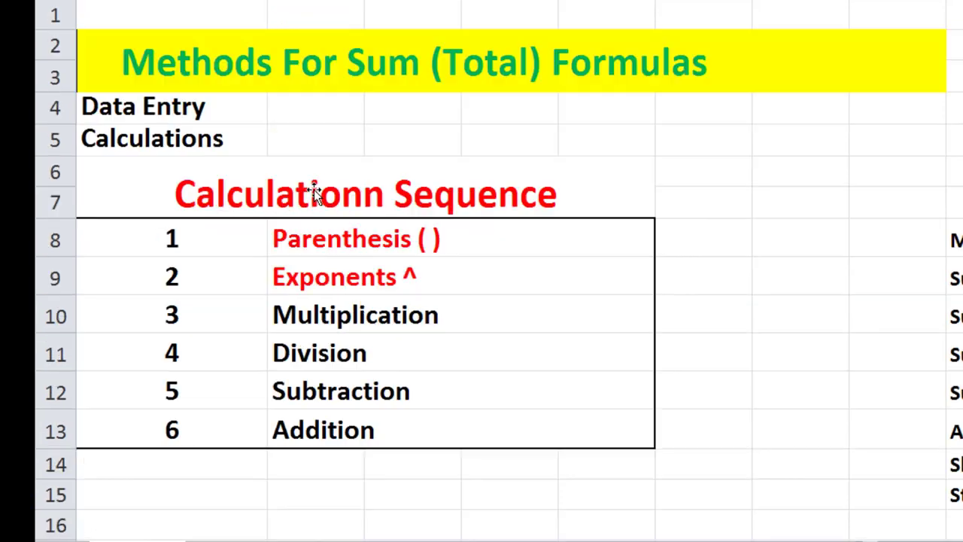
left_click(714, 136)
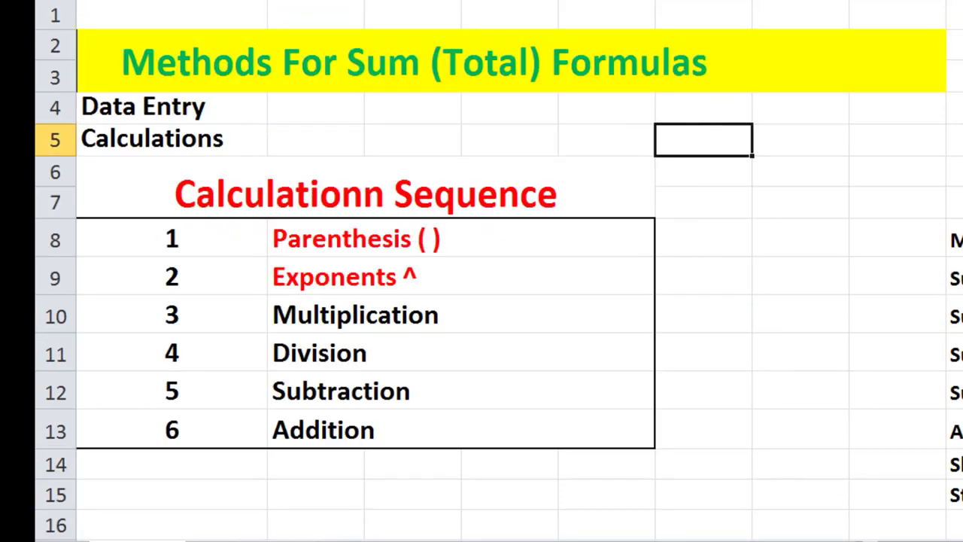
Scroll right to the Sum Methods table and inspect J6, the Mannual label, K6 and N4
scroll(893, 297, "right", 3)
scroll(892, 297, "right", 3)
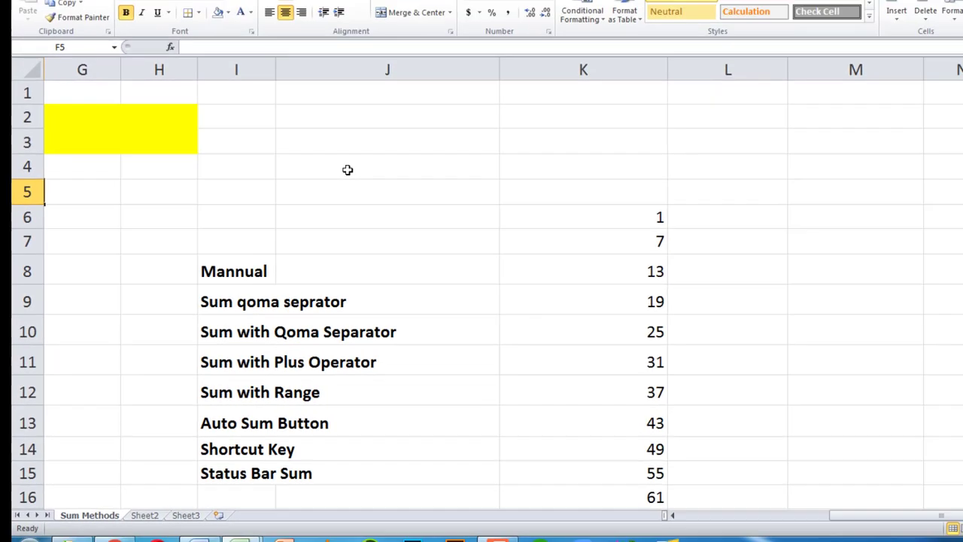
left_click(300, 243)
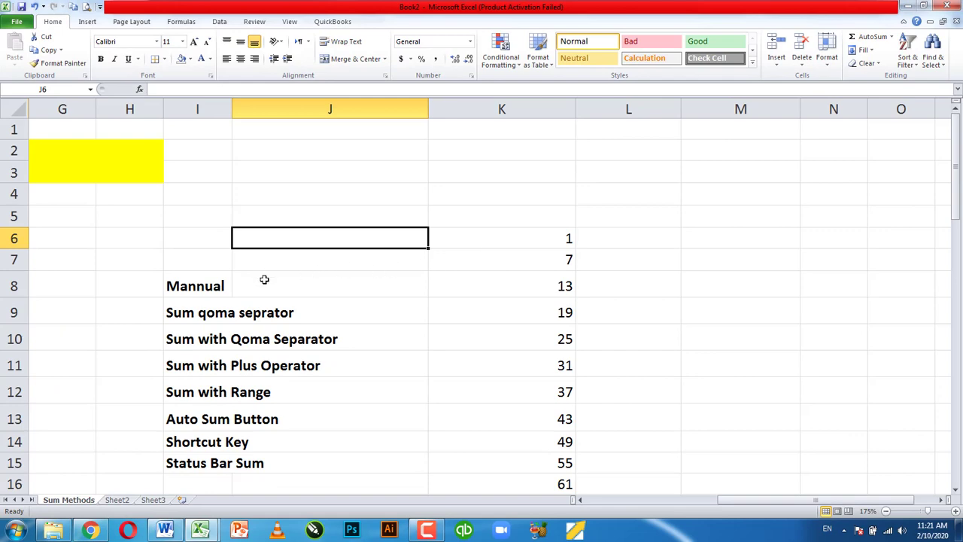
left_click(214, 285)
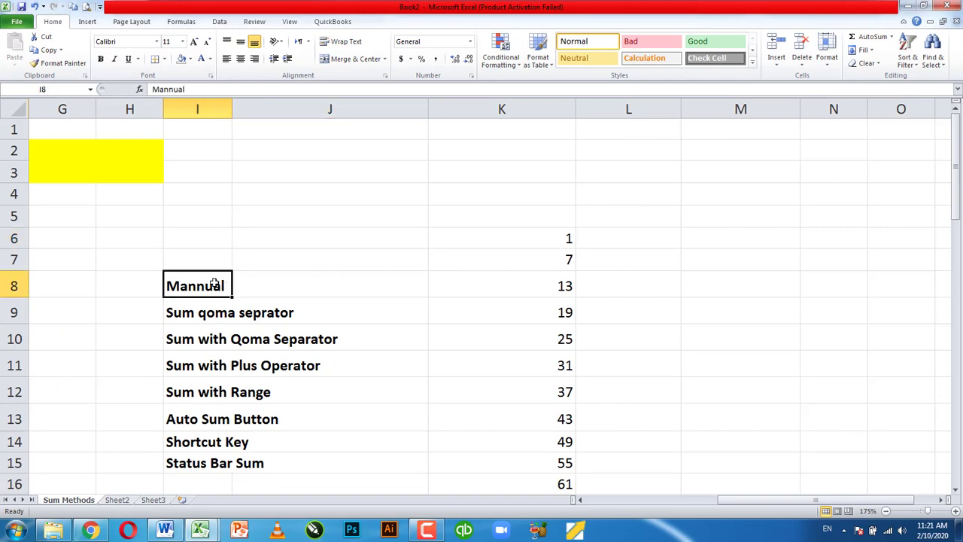
left_click(515, 243)
scroll(486, 243, "down", 2)
scroll(534, 218, "up", 2)
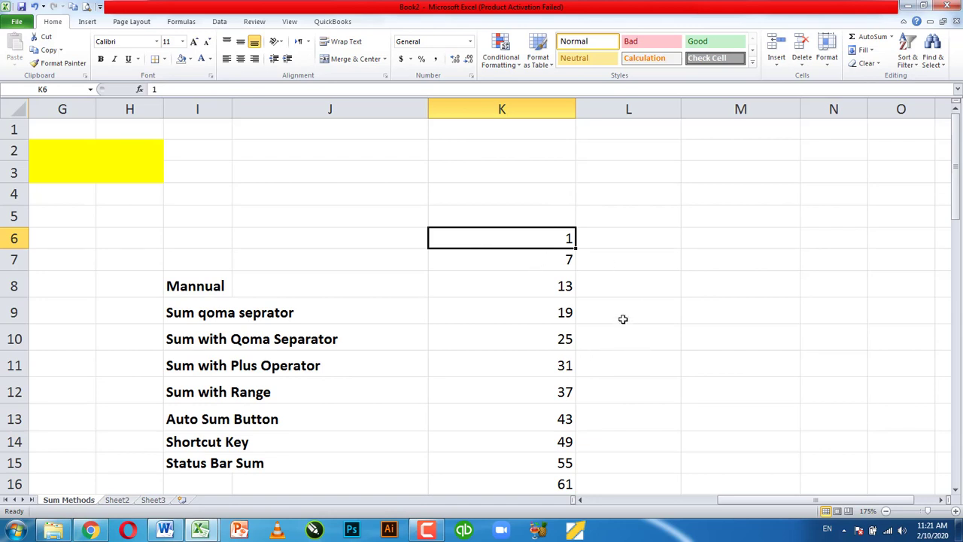
left_click(748, 187)
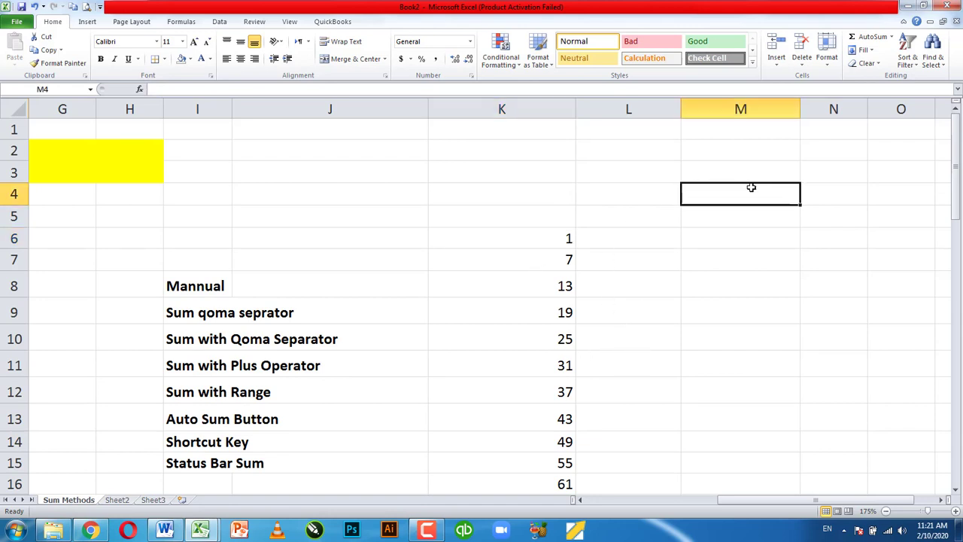
left_click(825, 195)
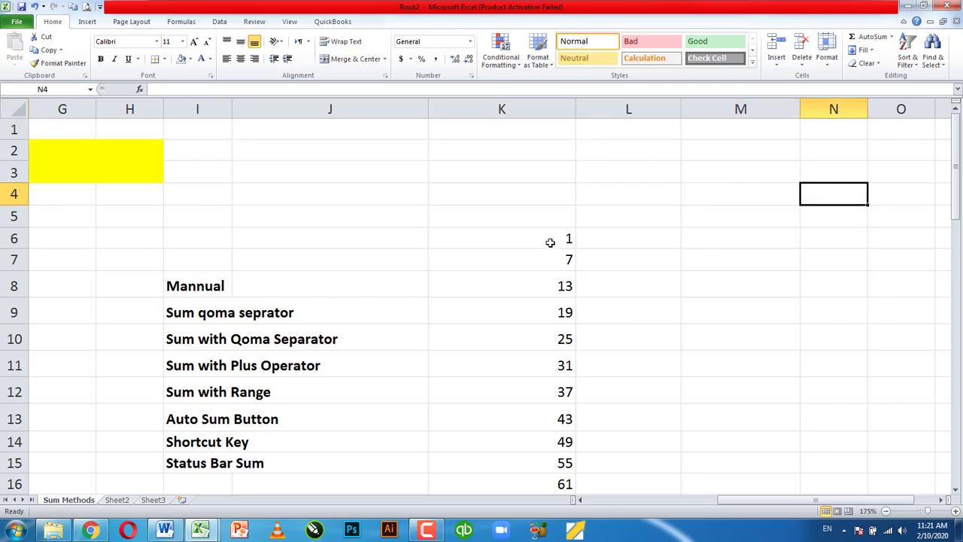
Copy the numbers 1 to 55 from K6:K15 into column N starting at N4
left_click_drag(550, 243, 561, 463)
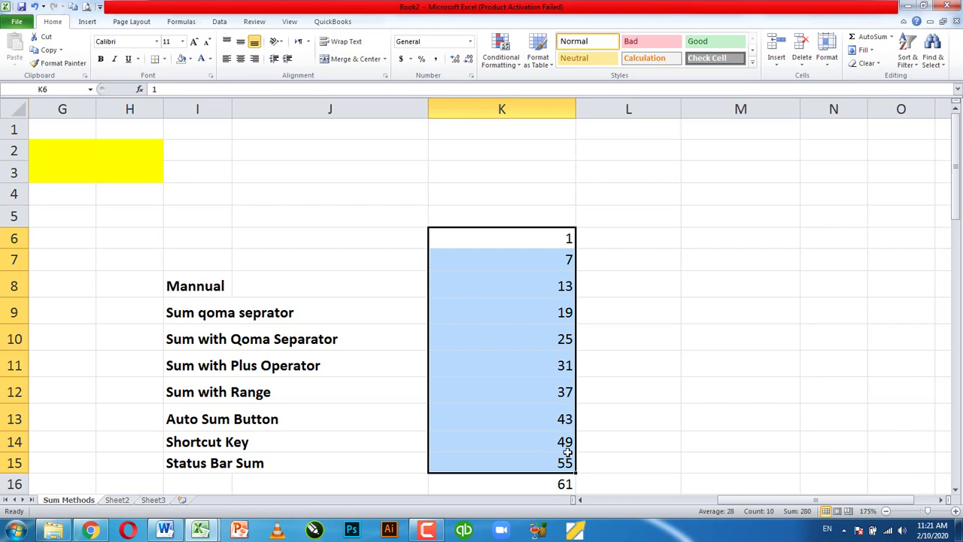
key("ctrl+c")
left_click(819, 198)
key("Return")
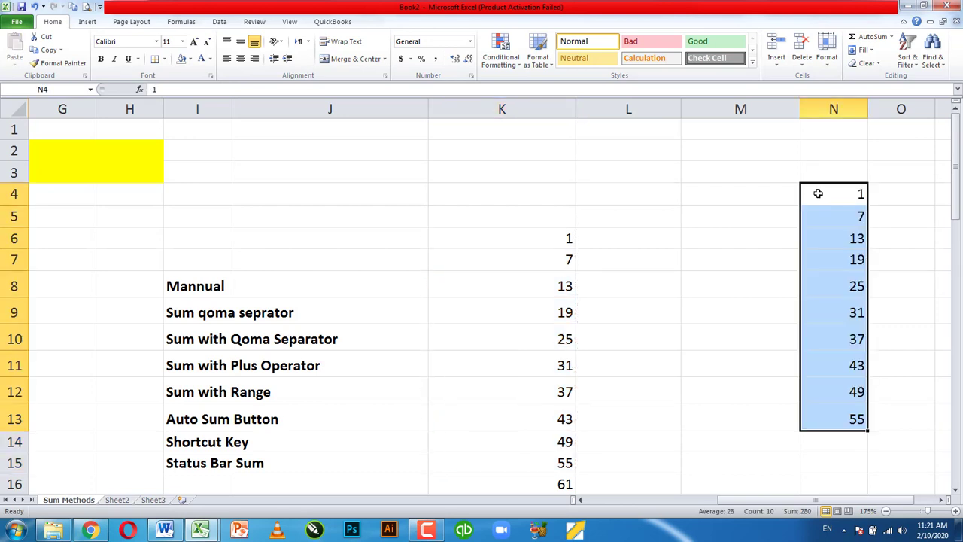
left_click(821, 198)
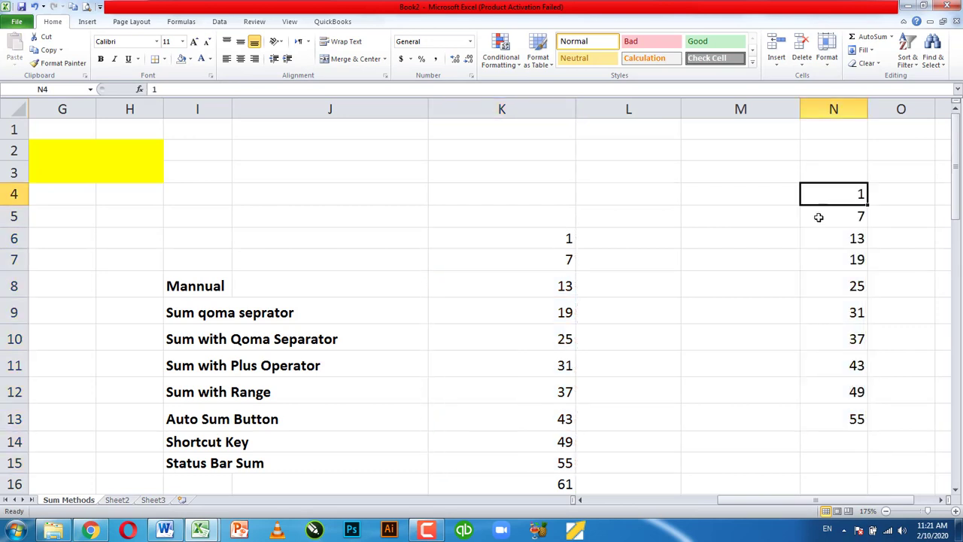
Clear the numbers from K6:K15
left_click(562, 238)
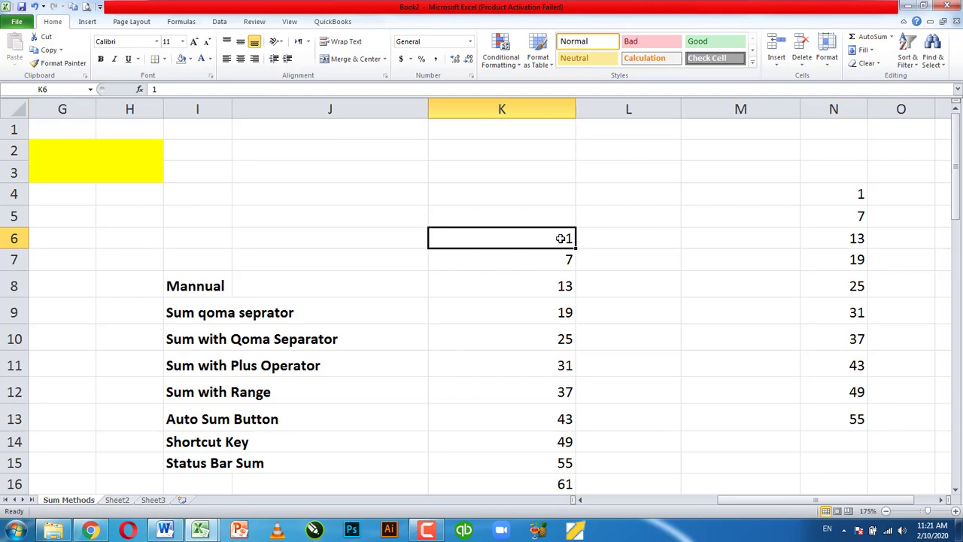
double_click(562, 238)
key("Return")
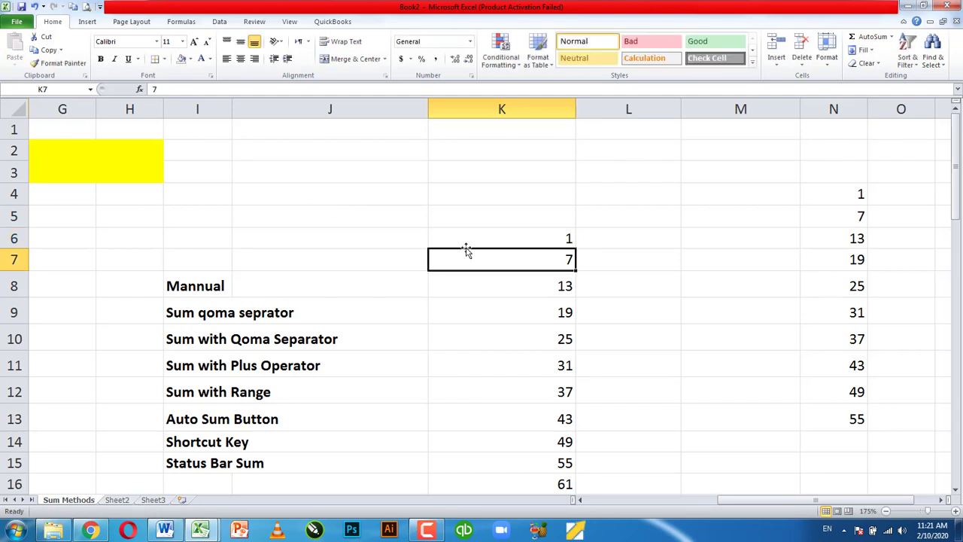
left_click_drag(467, 246, 505, 461)
key("Delete")
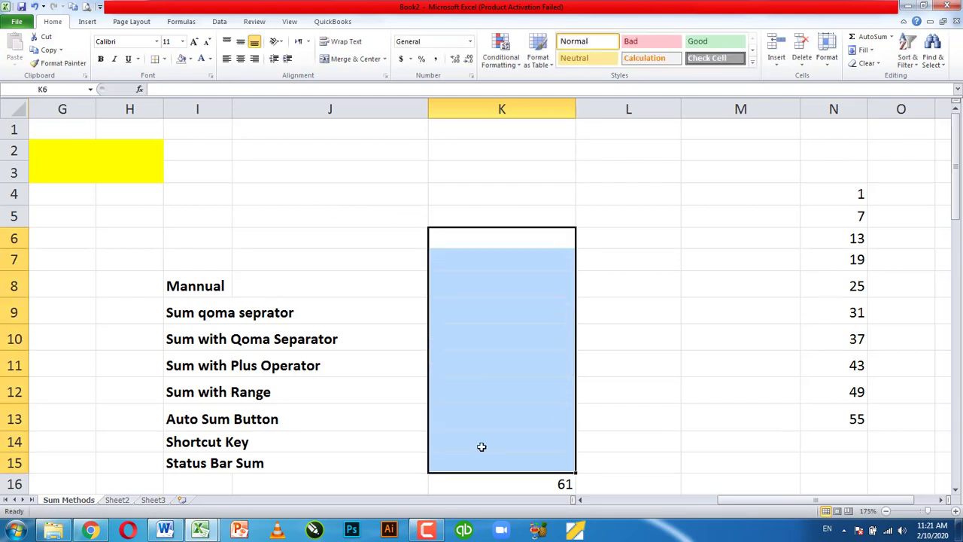
Refill K6:K8 with 1, 7 and 13, cancelling the 19 entry in K9
left_click(532, 235)
type("1")
key("Return")
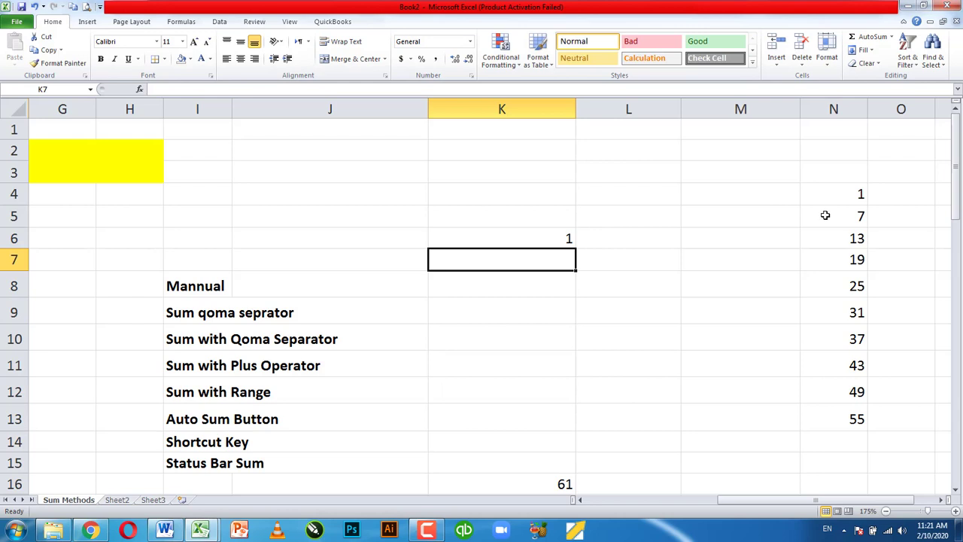
type("7")
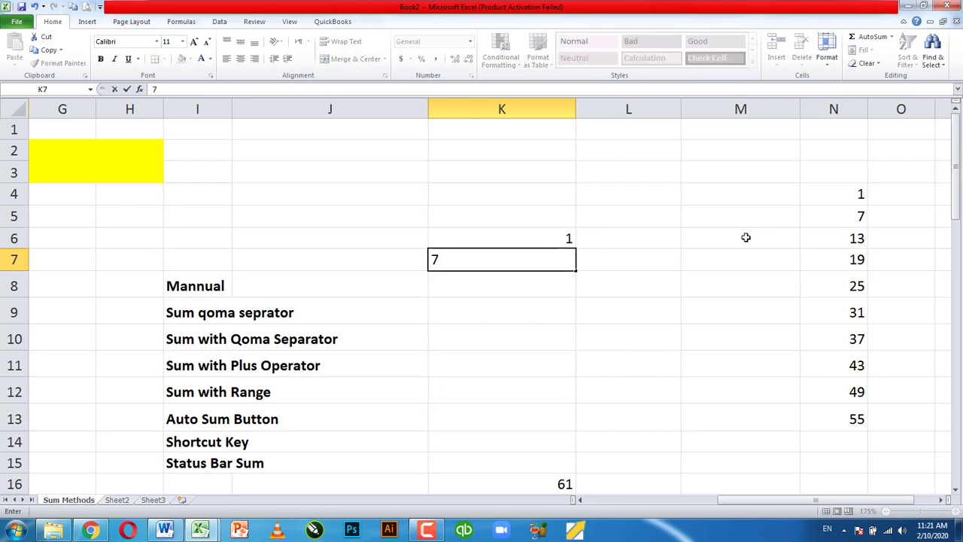
key("Return")
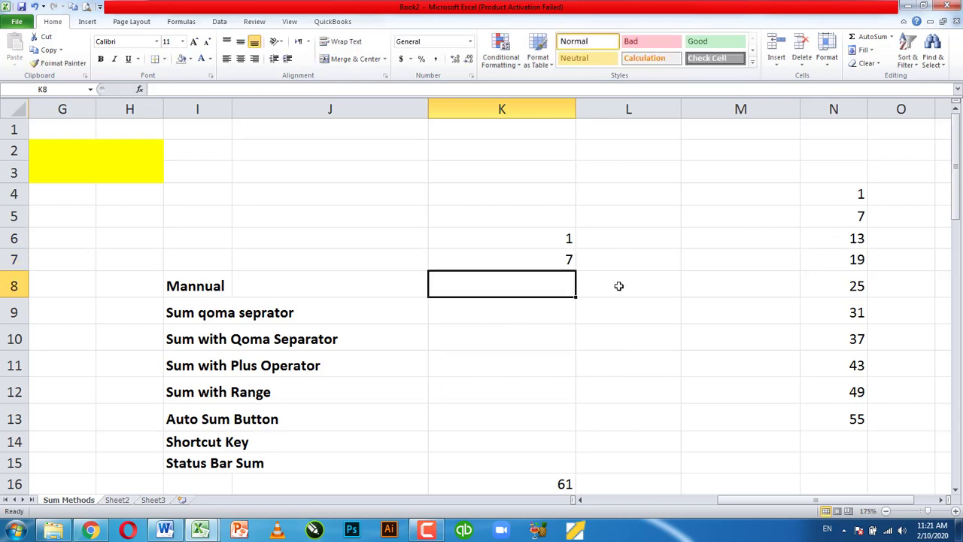
type("13")
key("Return")
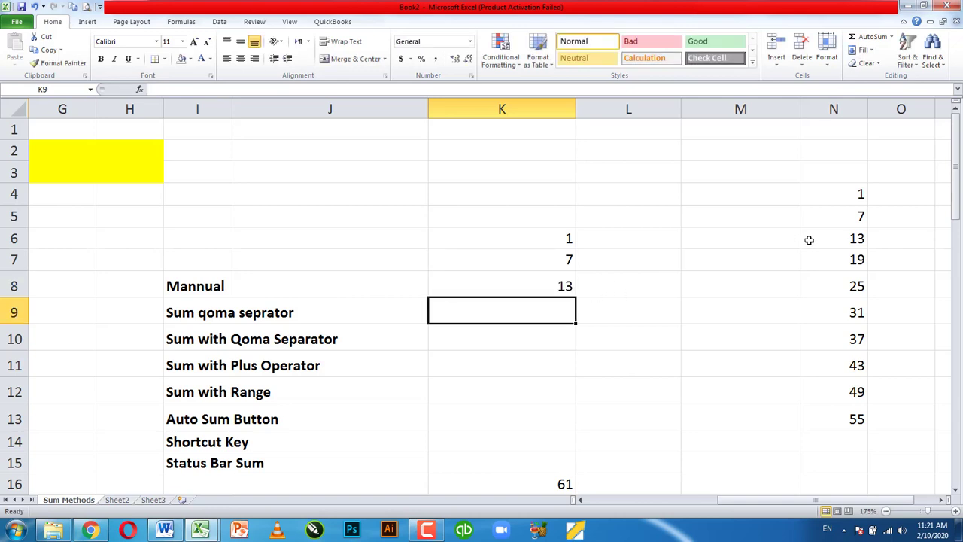
type("1")
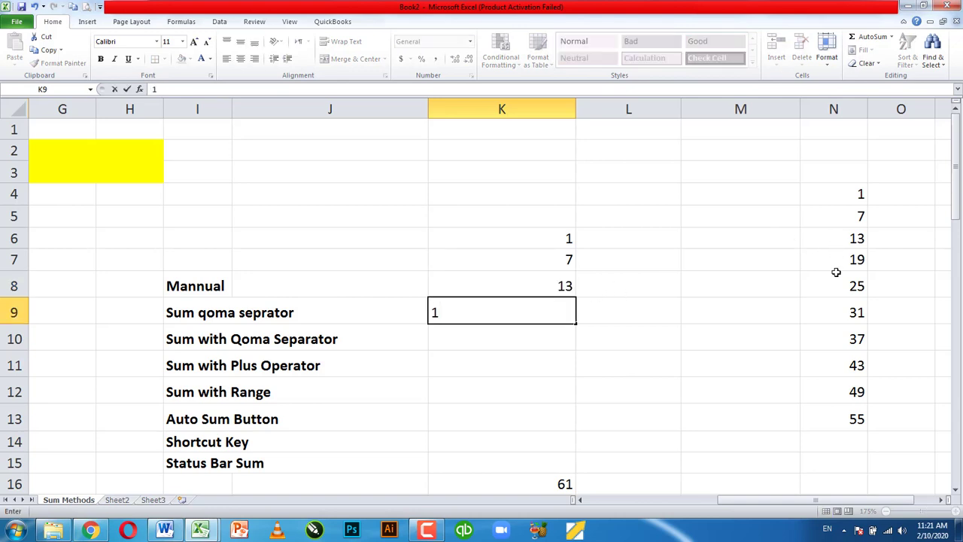
type("9")
key("Escape")
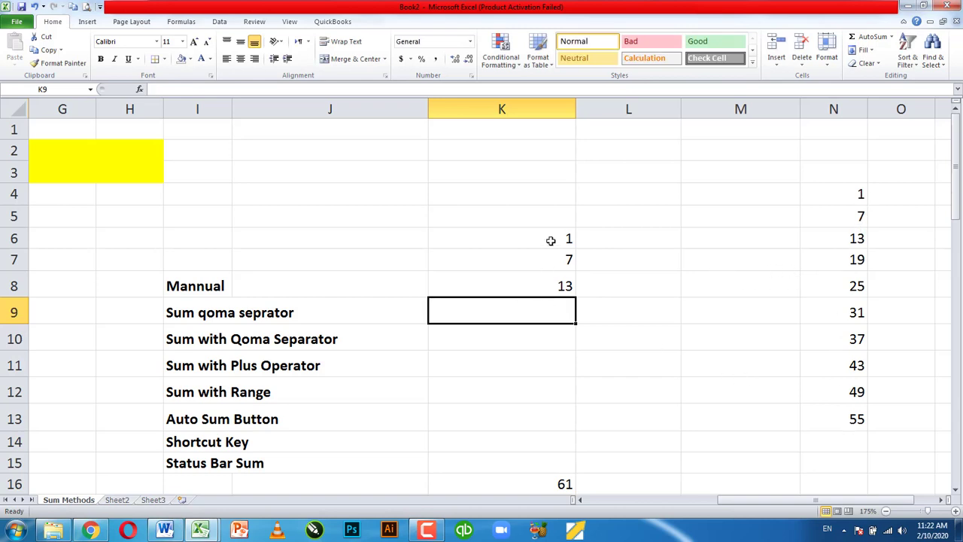
Clear the values 1, 7 and 13 from the top of column K
left_click_drag(551, 240, 551, 290)
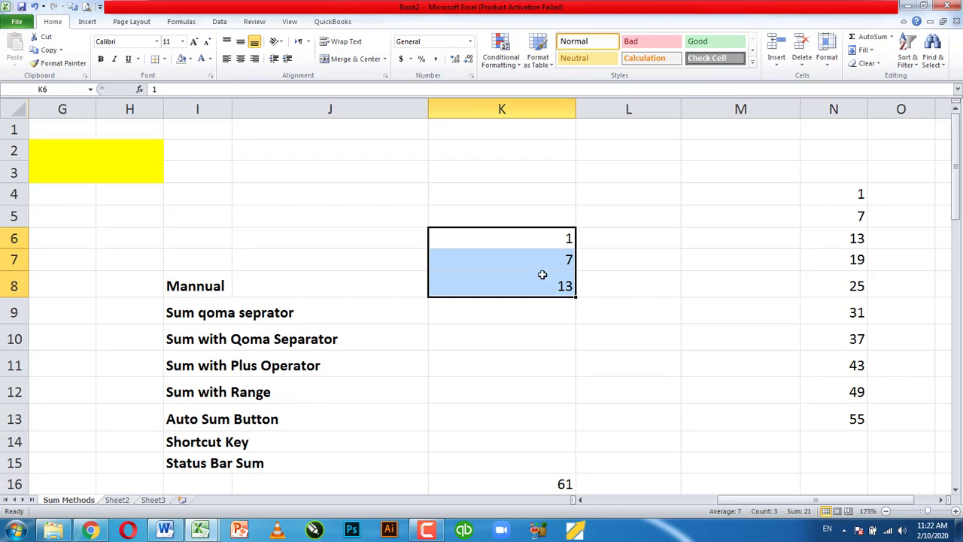
left_click_drag(839, 189, 840, 412)
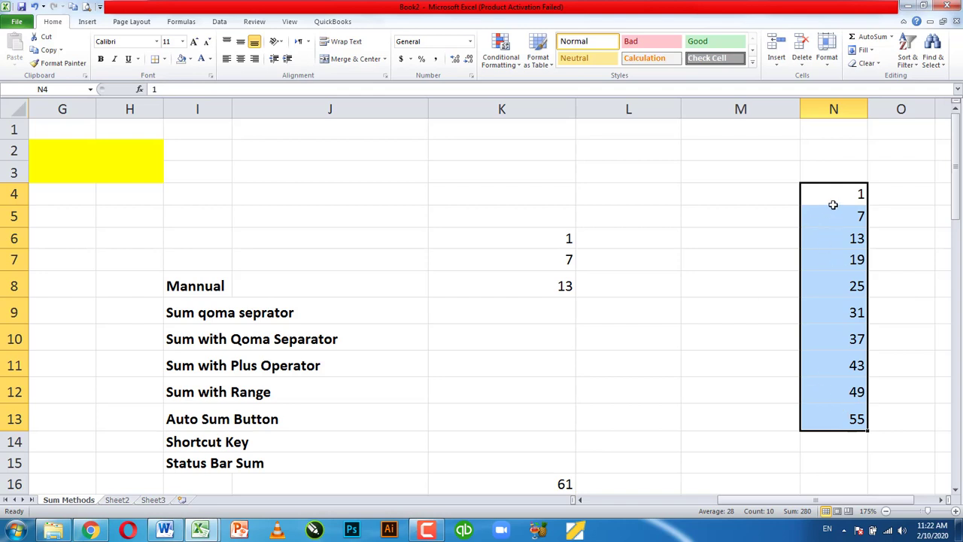
left_click(560, 243)
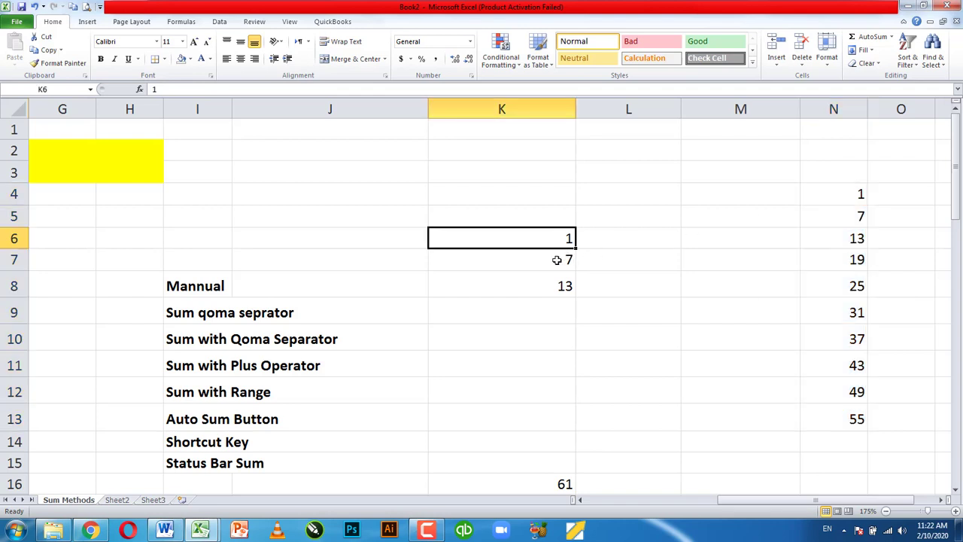
left_click(555, 259)
left_click(557, 278)
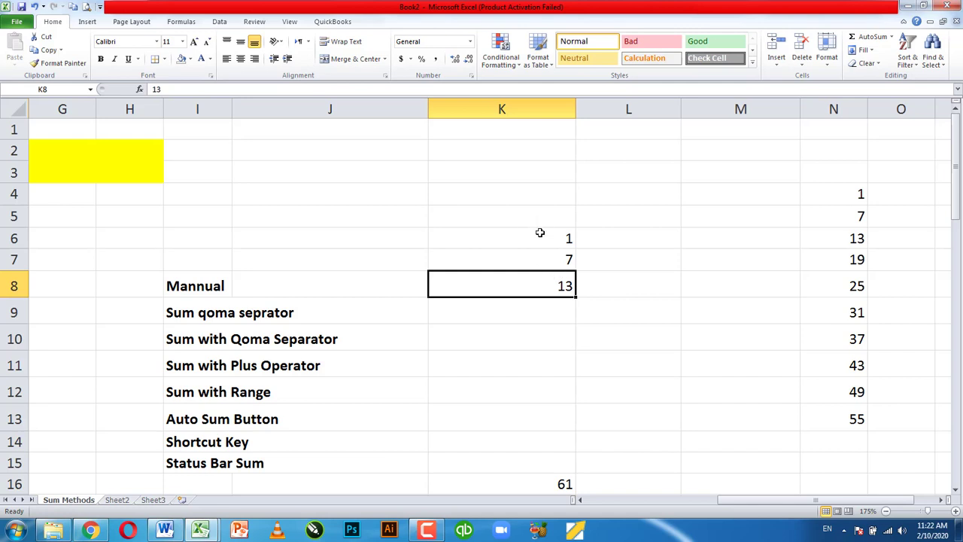
left_click_drag(837, 194, 846, 414)
left_click(558, 242)
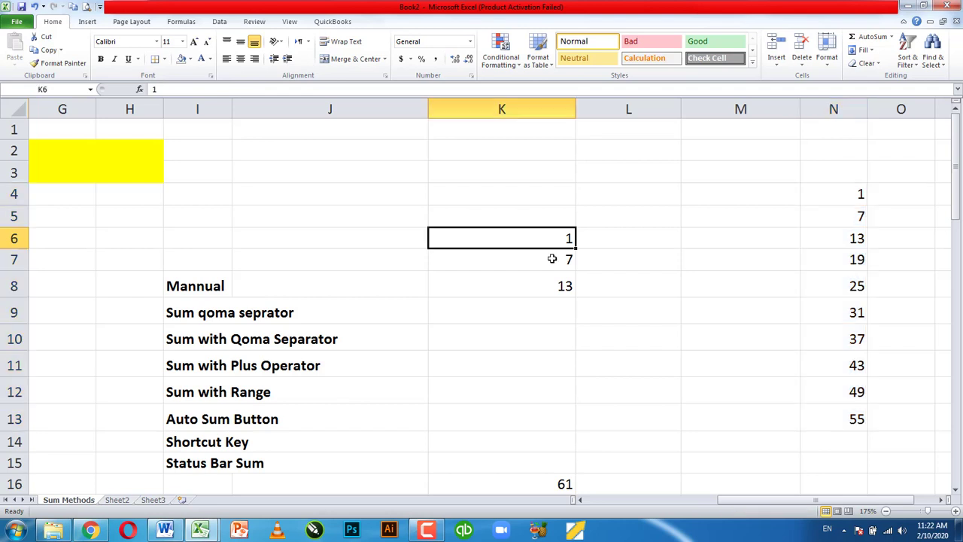
mouse_move(552, 259)
left_mouse_down()
mouse_move(559, 331)
mouse_move(549, 284)
left_mouse_up()
key("Delete")
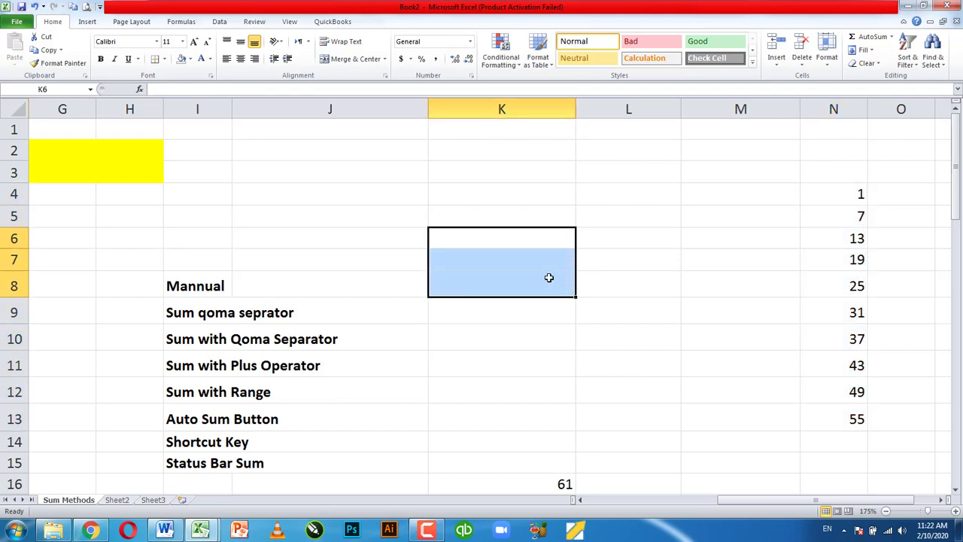
Undo twice to restore K6:K15 values 1–55, then clear all of column N
key("ctrl+z")
key("ctrl+z")
key("ctrl+z")
key("ctrl+z")
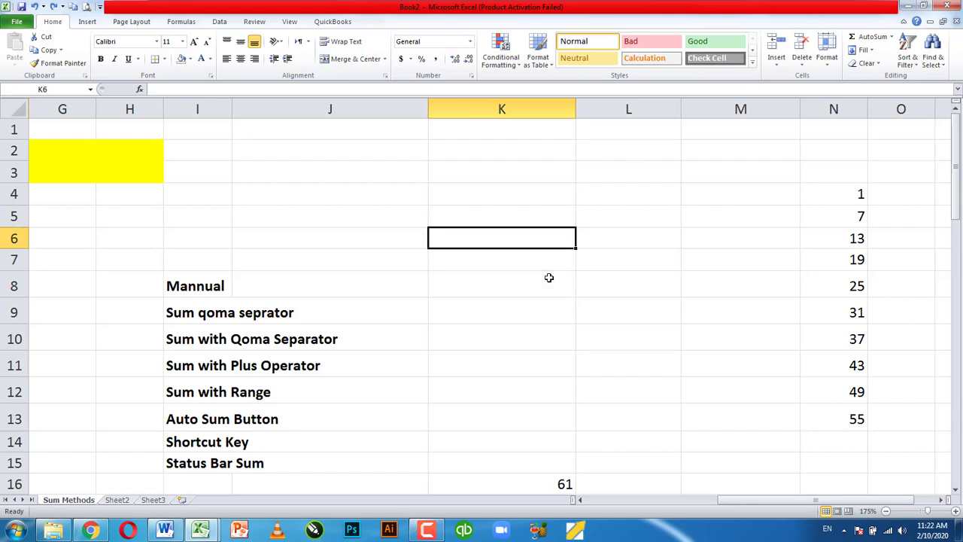
key("ctrl+z")
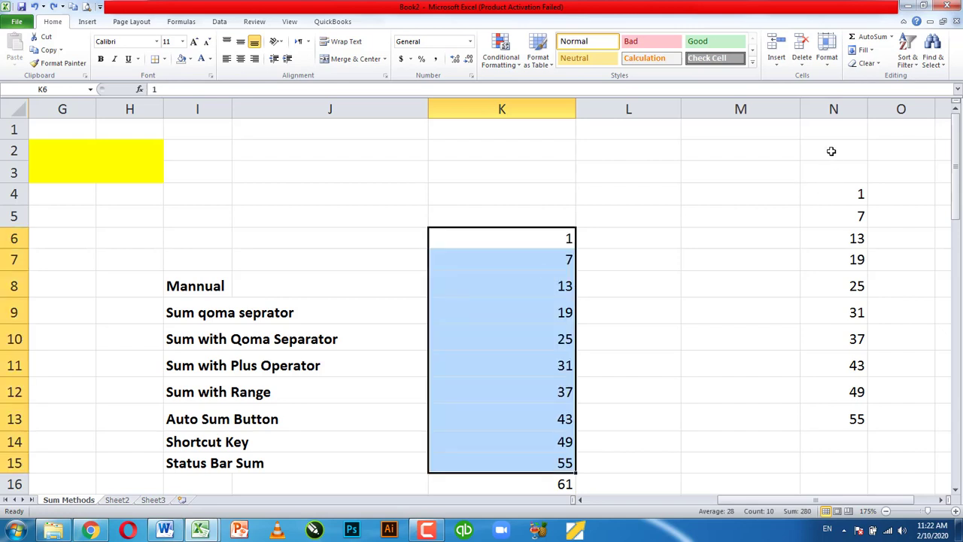
left_click(831, 111)
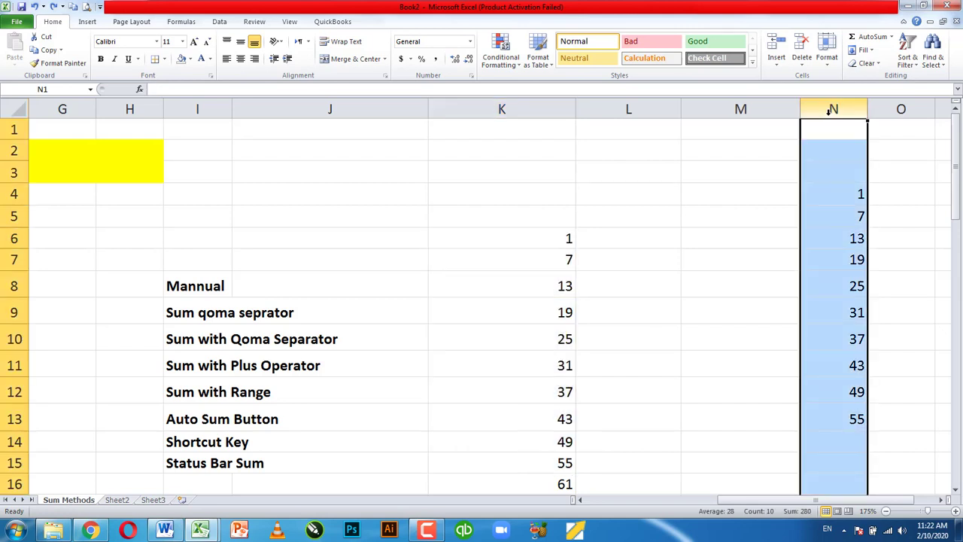
key("Delete")
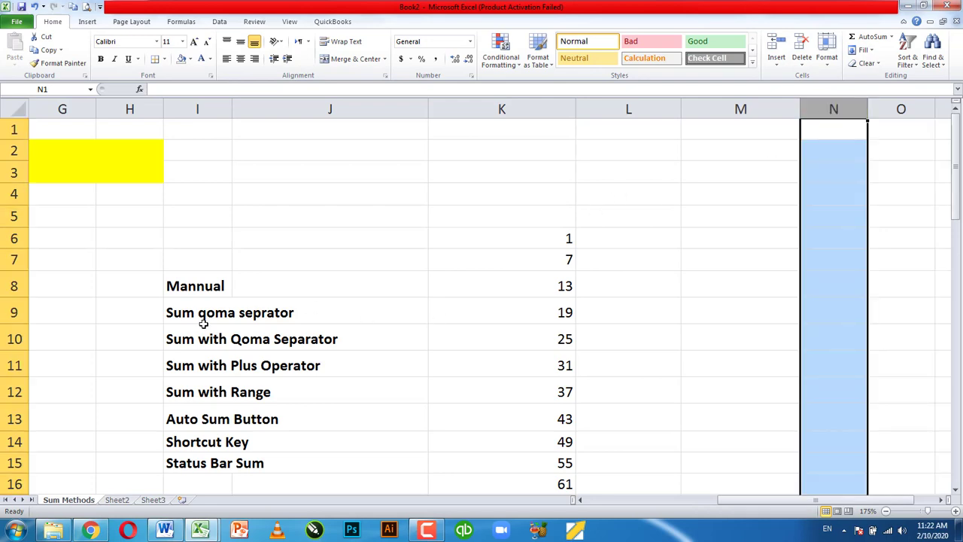
left_click(204, 323)
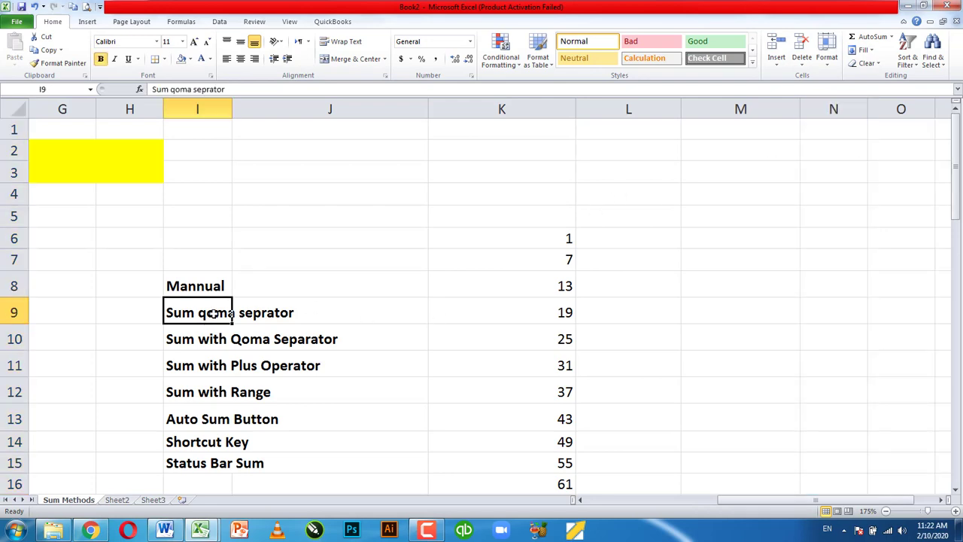
left_click(554, 238)
scroll(550, 284, "down", 2)
scroll(529, 197, "up", 2)
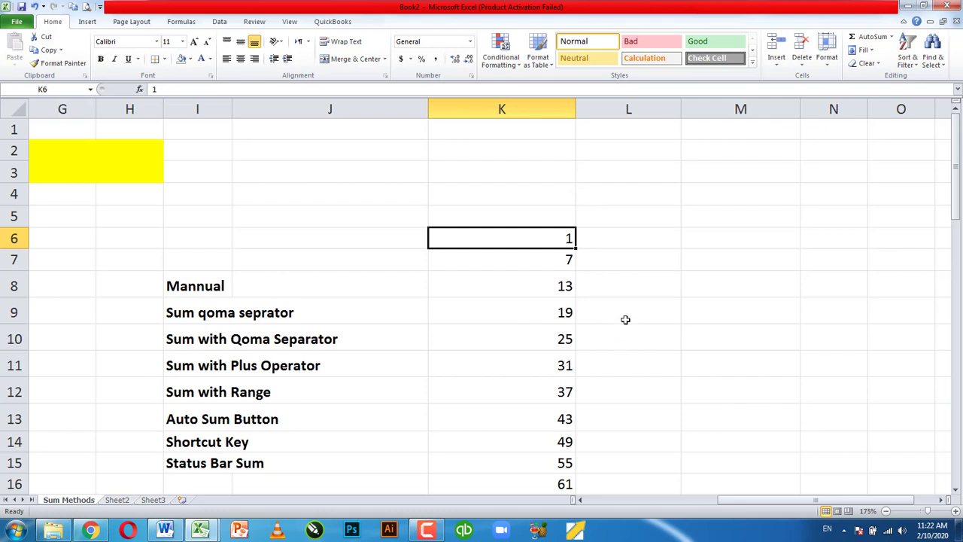
Enter =SUM(1+13+19+25+31+37+43+49+55+61) in L8 beside Mannual
left_click(669, 290)
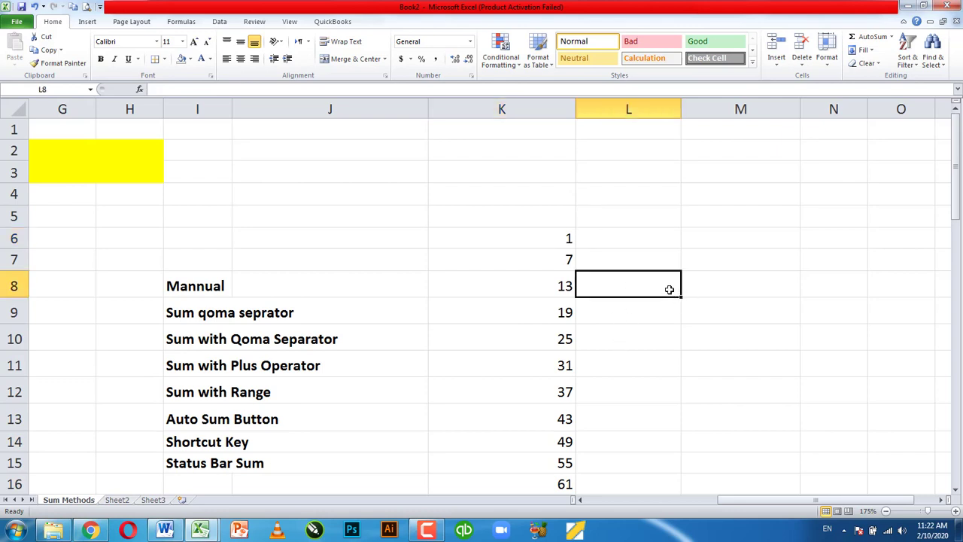
type("=")
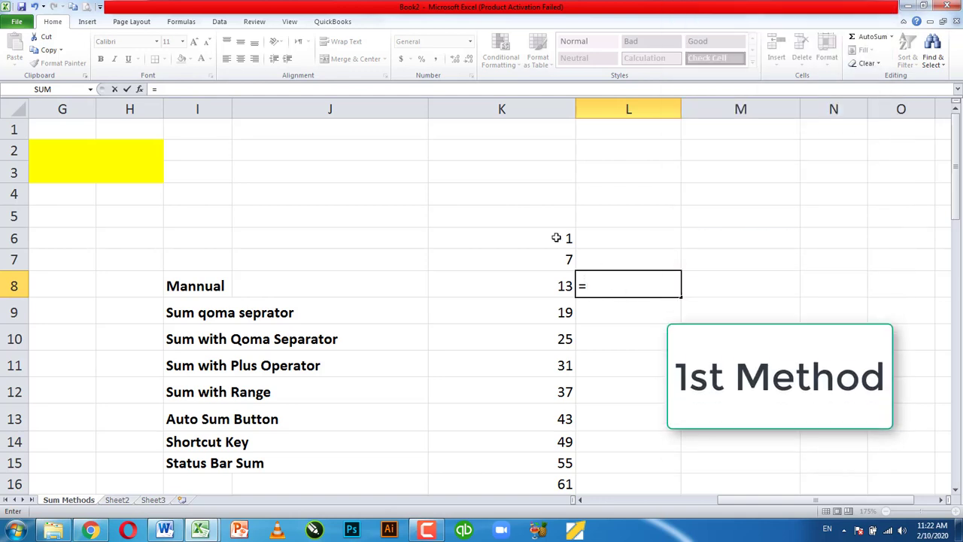
type("1+")
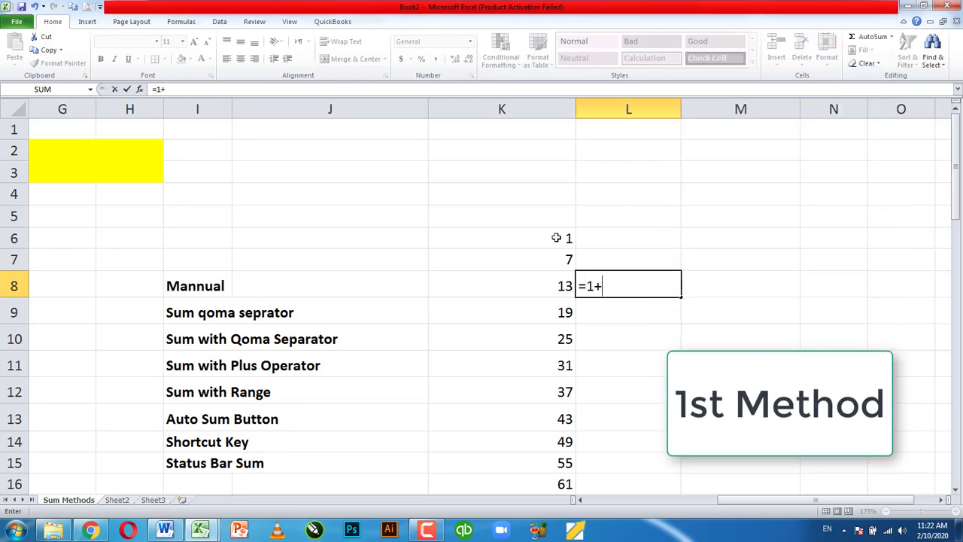
key("BackSpace")
key("BackSpace")
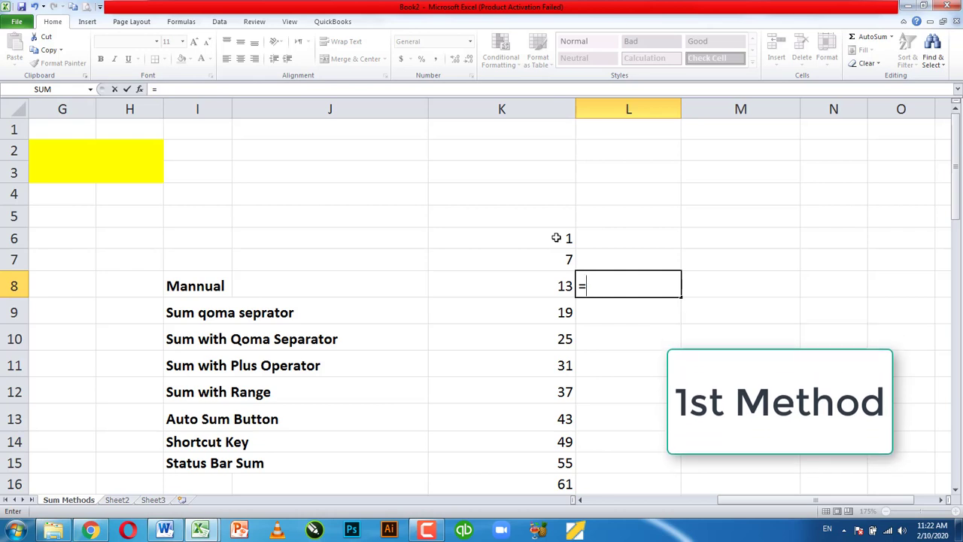
type("sum")
key("Tab")
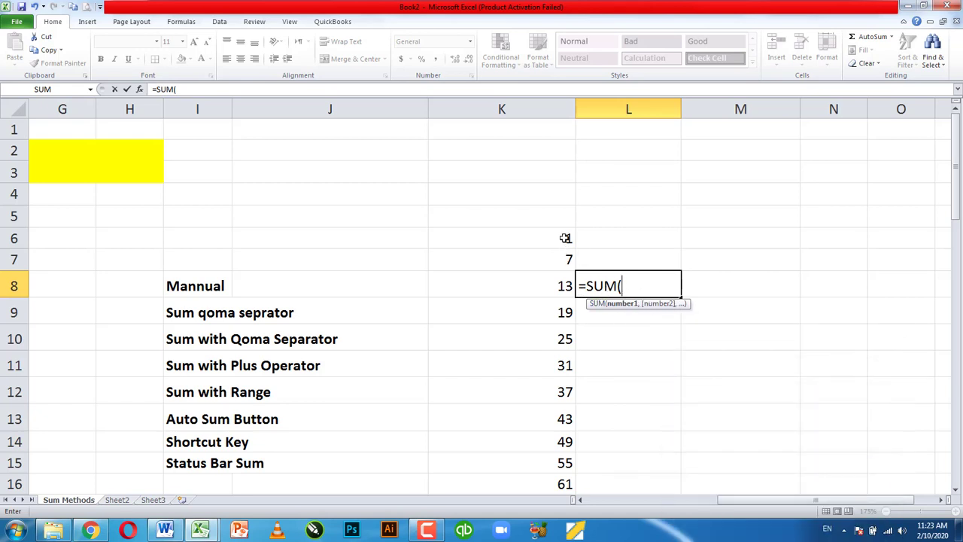
type("1+&1")
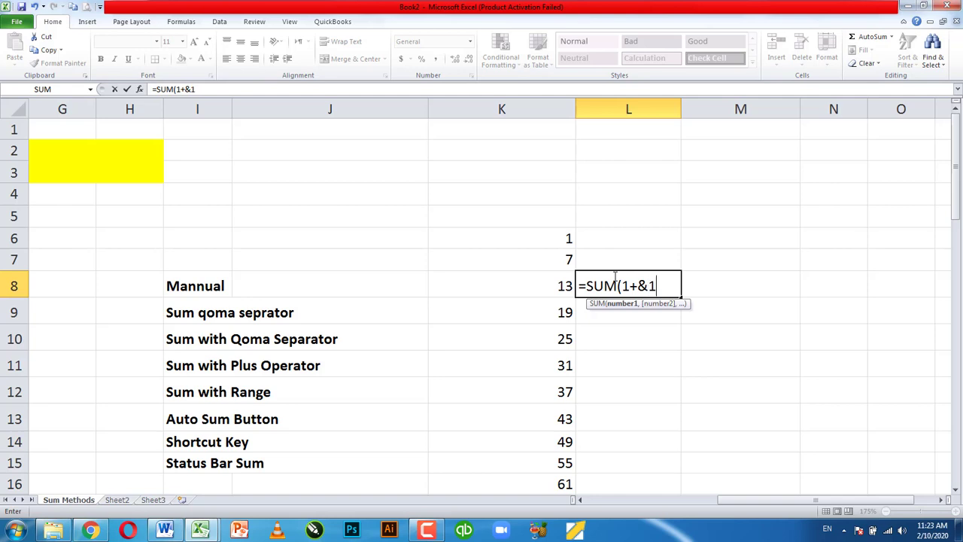
type("3")
key("BackSpace")
key("BackSpace")
key("BackSpace")
type("13+")
type("1")
type("9+")
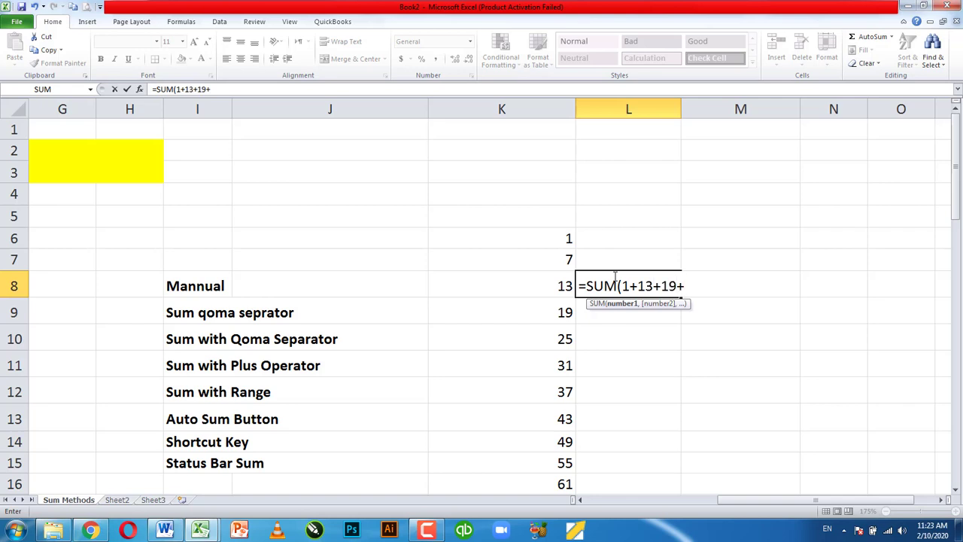
type("25")
type("25")
key("BackSpace")
key("BackSpace")
type("31+")
type("37+43+49")
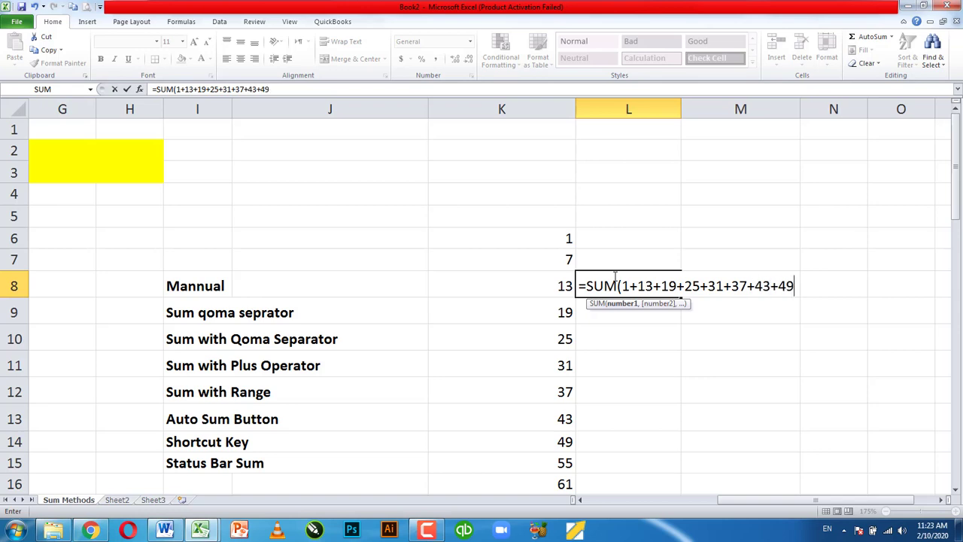
type("+55+61")
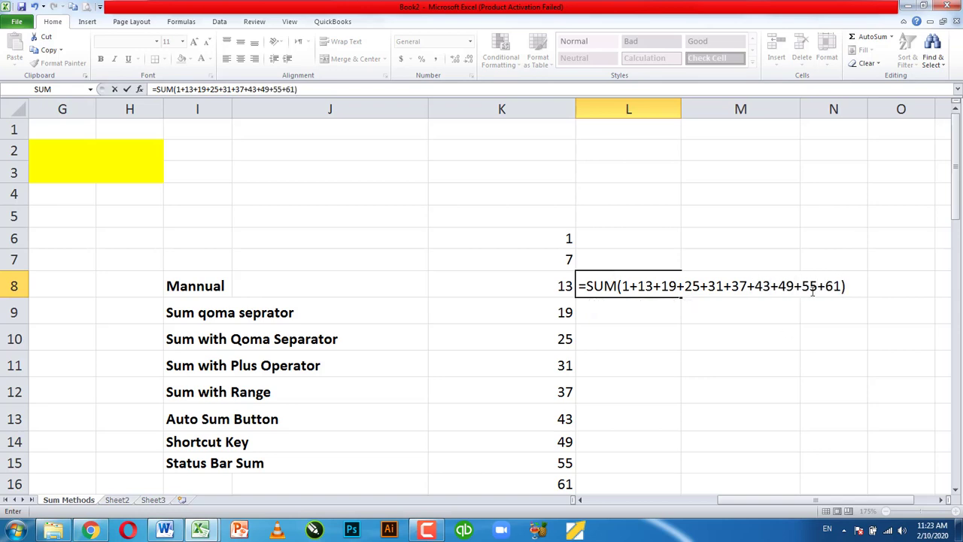
key("Return")
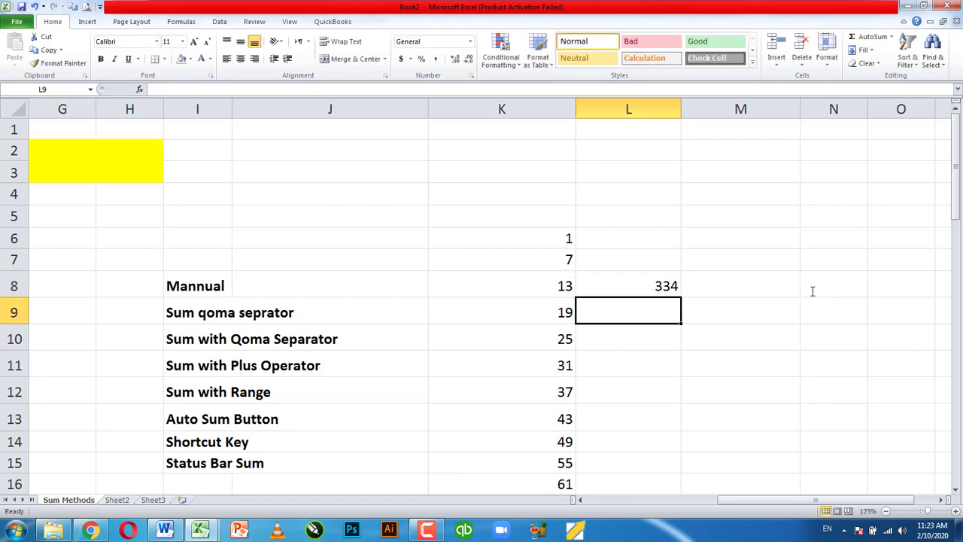
Check the 334 result against values 1–61 and undo the deletion of 7 in K7
left_click(630, 286)
scroll(652, 289, "down", 1)
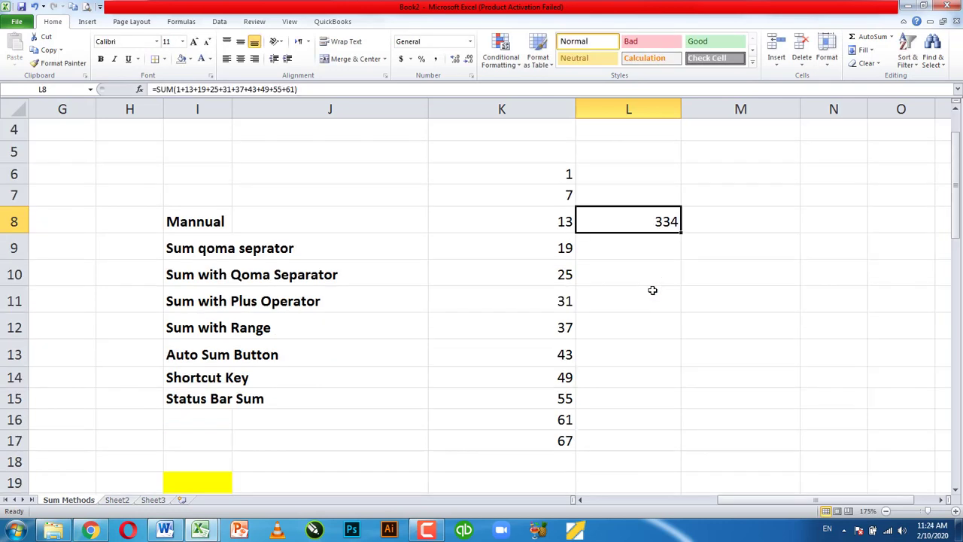
scroll(652, 290, "up", 1)
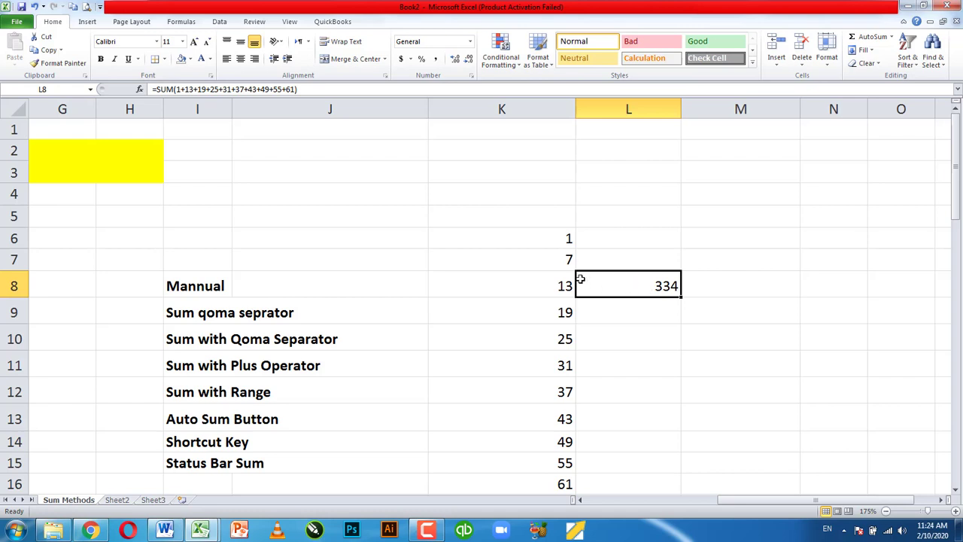
left_click(191, 285)
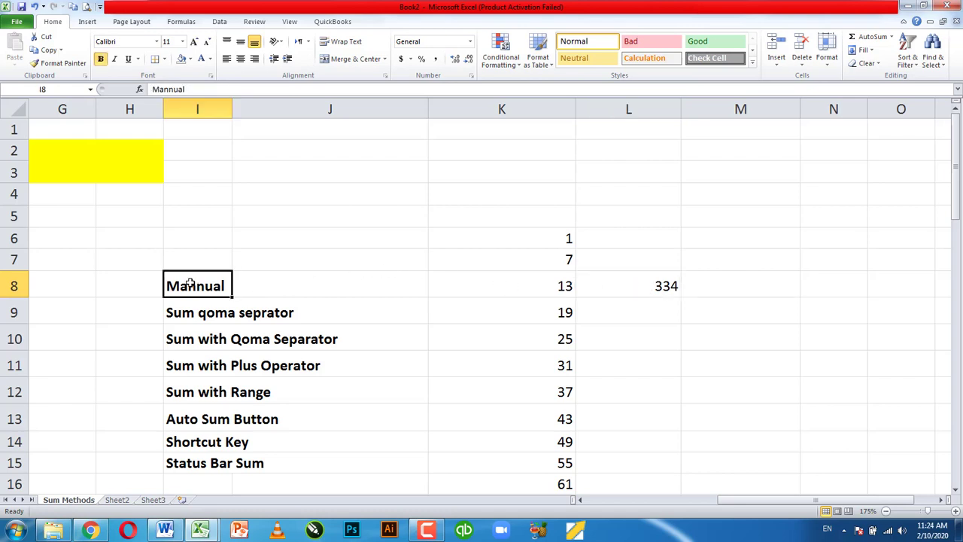
left_click(648, 282)
left_click_drag(550, 242, 539, 483)
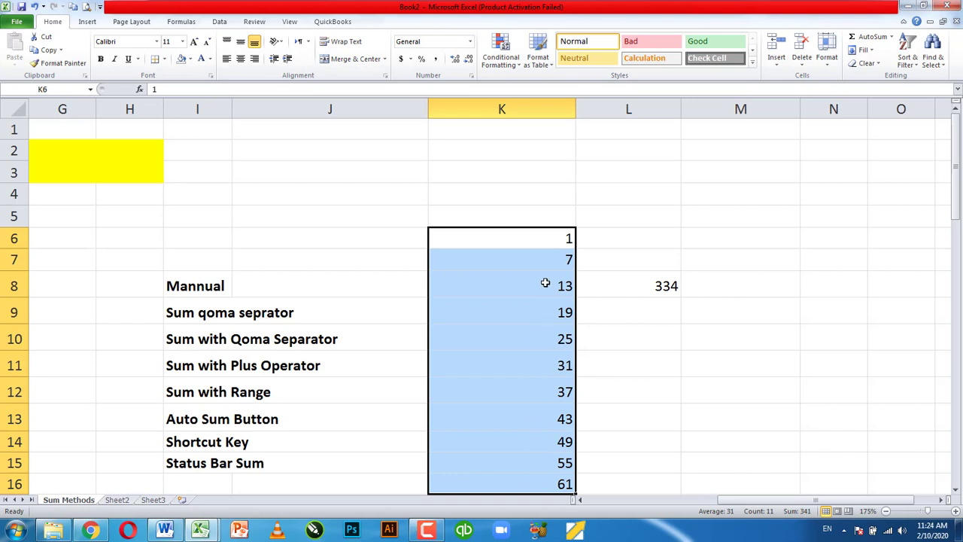
left_click(639, 282)
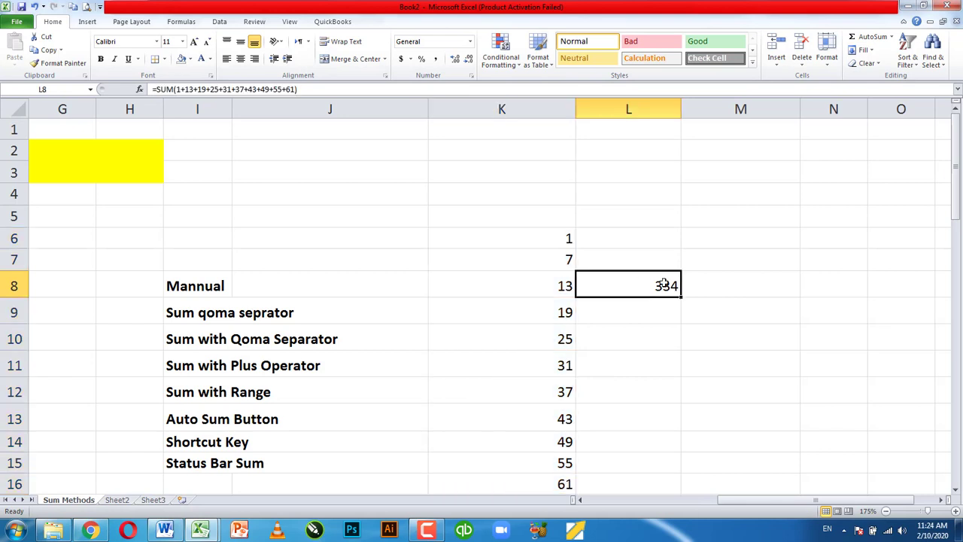
left_click(549, 260)
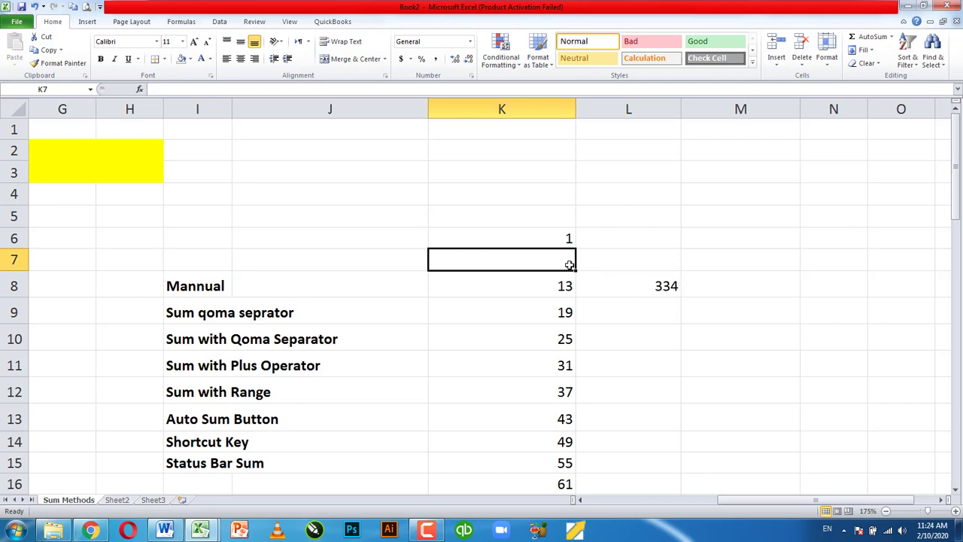
key("ctrl+z")
left_click(641, 279)
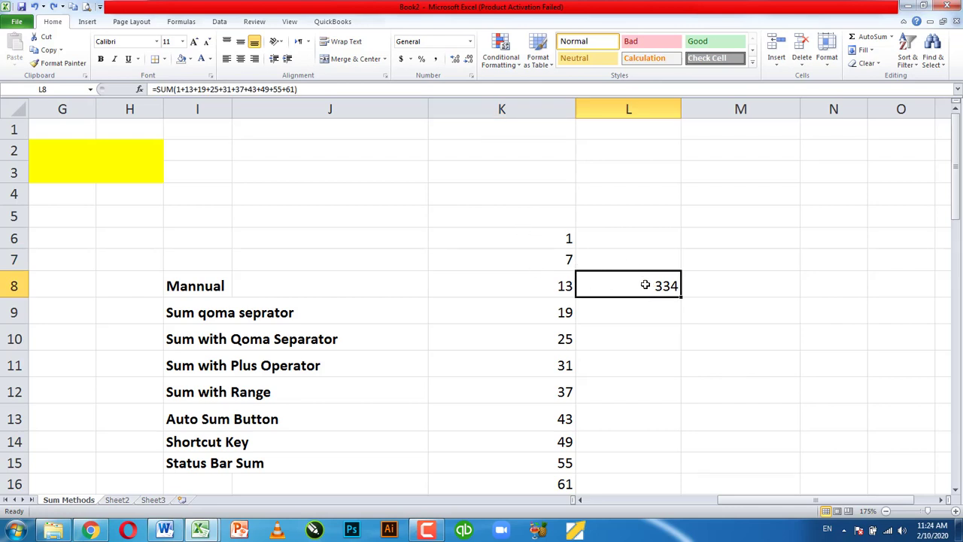
Strip L8's typed numbers back to =SUM( and list K6 through K11 separated by commas
double_click(645, 284)
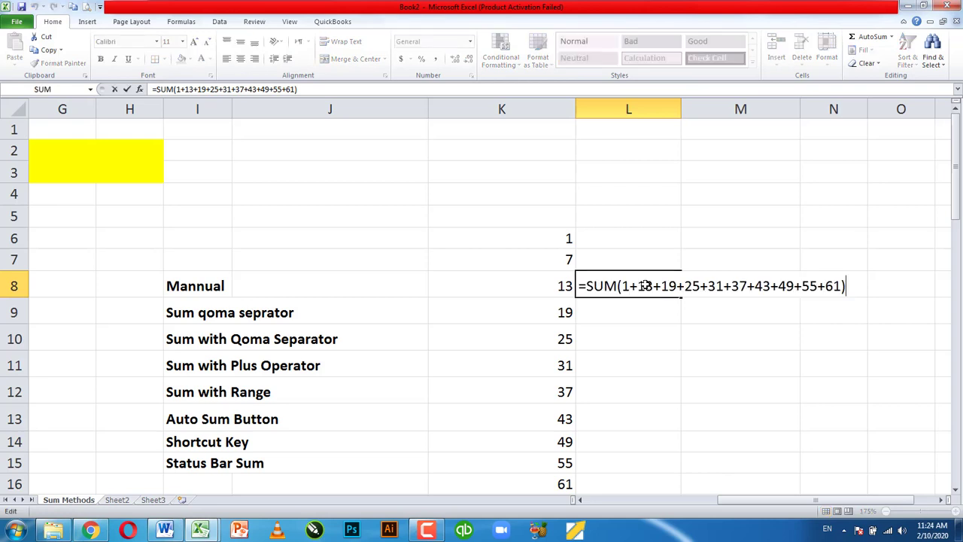
key("Left")
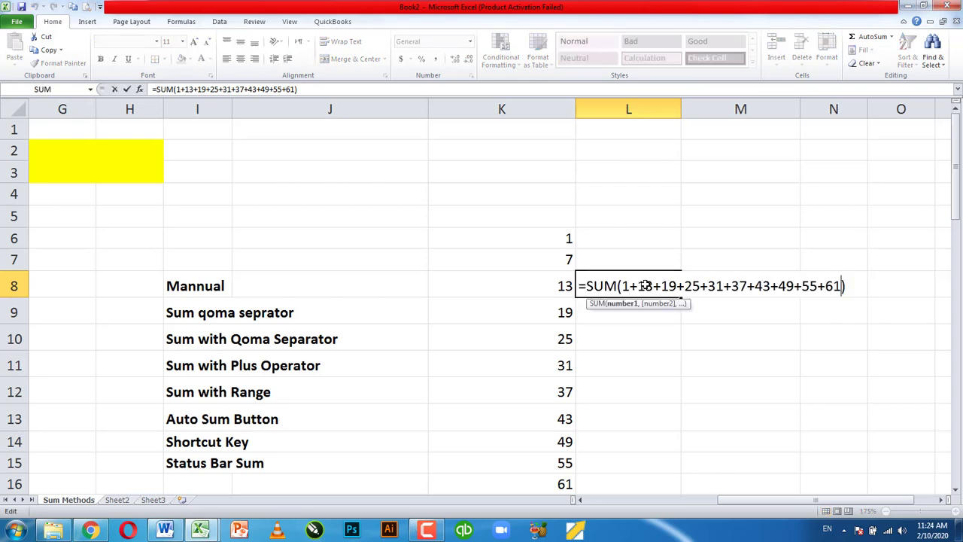
key("BackSpace")
key("BackSpace")
key("BackSpace")
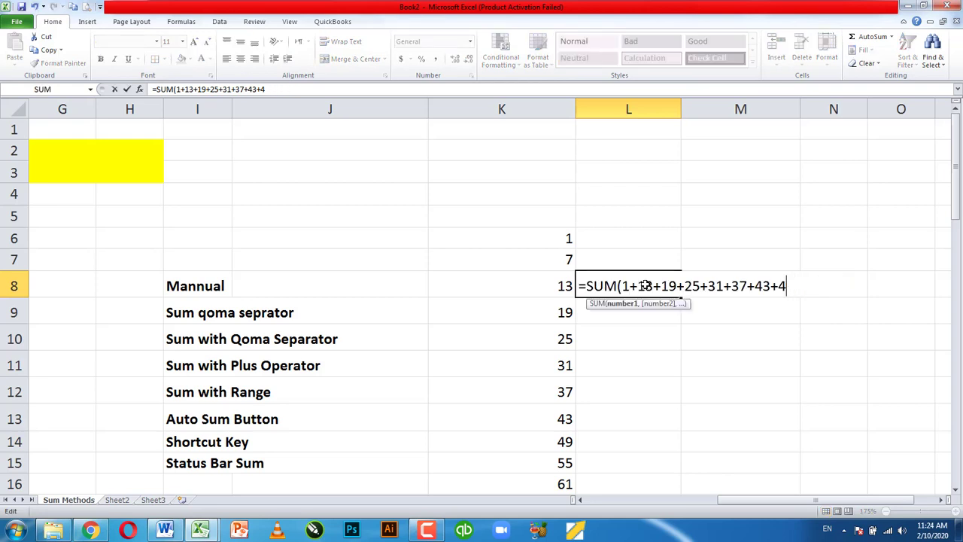
key("BackSpace")
key("BackSpace")
key("BackSpace")
key("BackSpace")
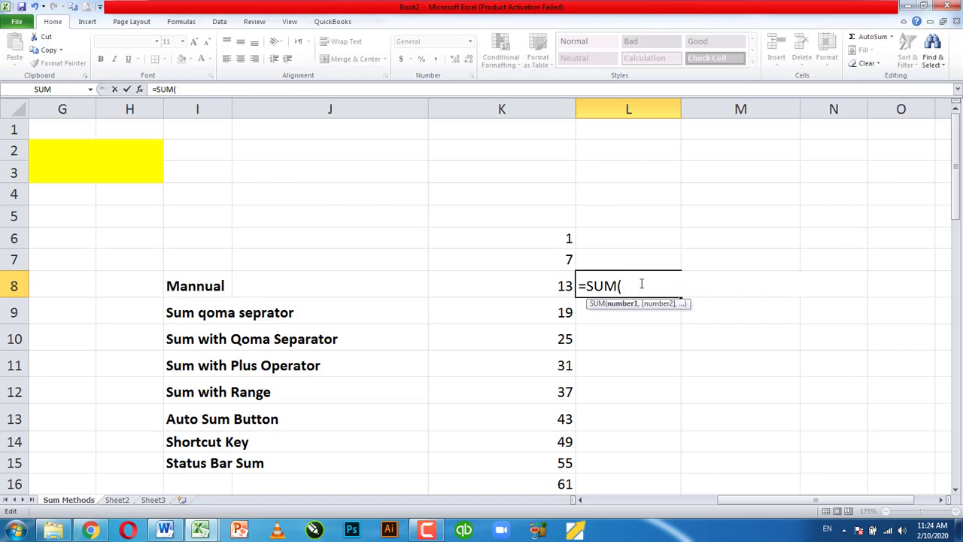
left_click(567, 239)
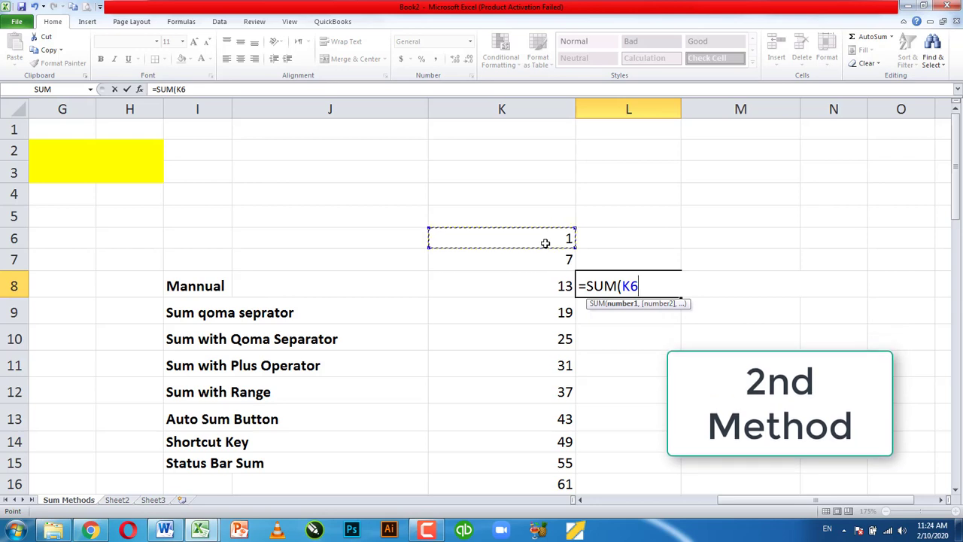
type(",")
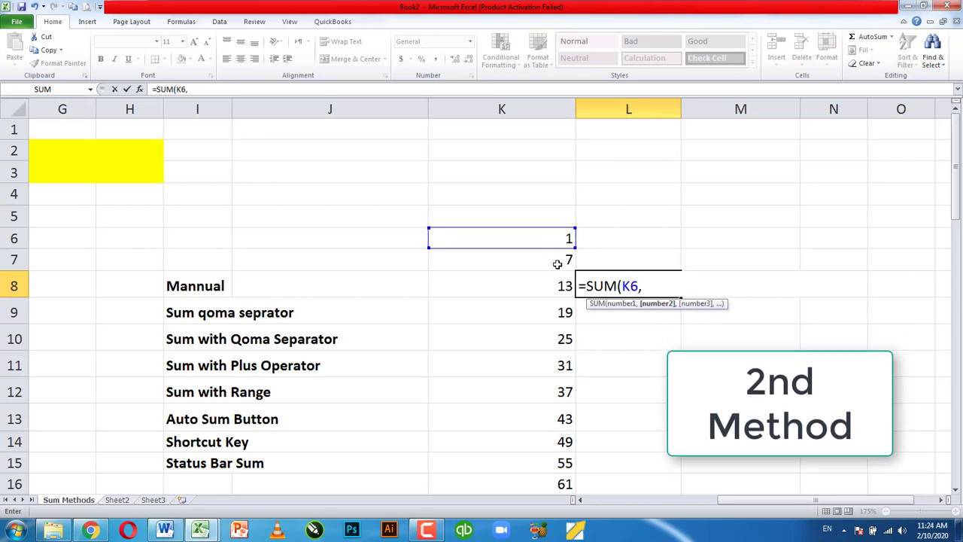
left_click(558, 264)
type(",")
left_click(558, 292)
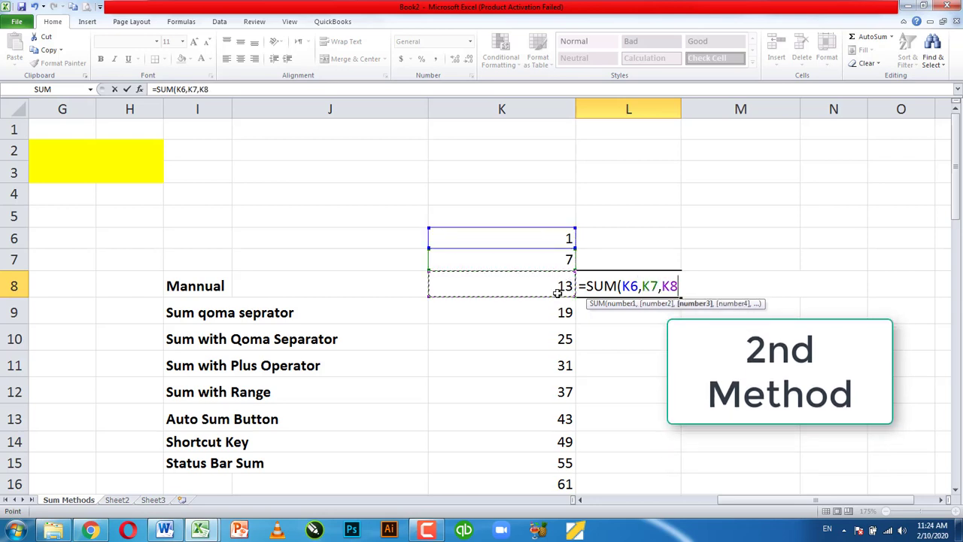
type(",")
left_click(557, 309)
type(",")
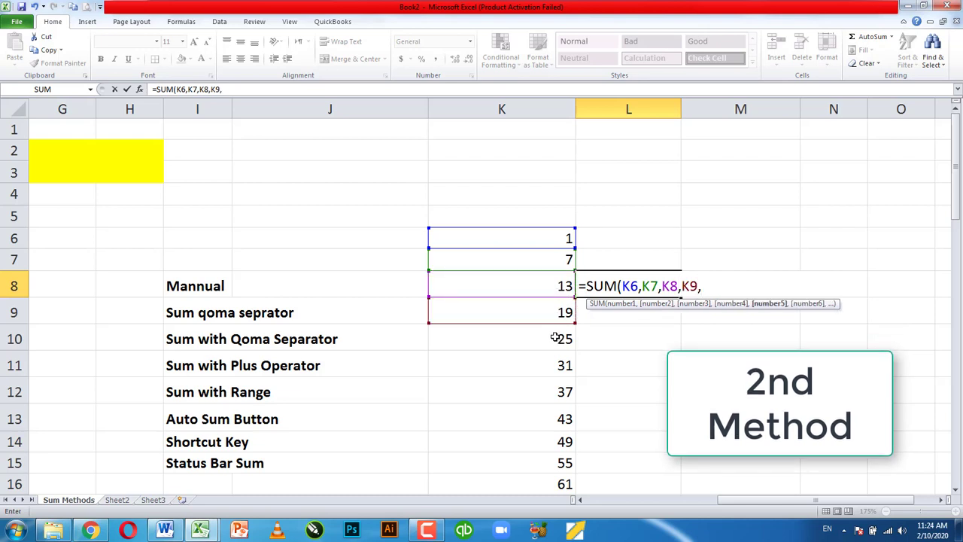
left_click(554, 338)
type(",")
left_click(558, 365)
type(",")
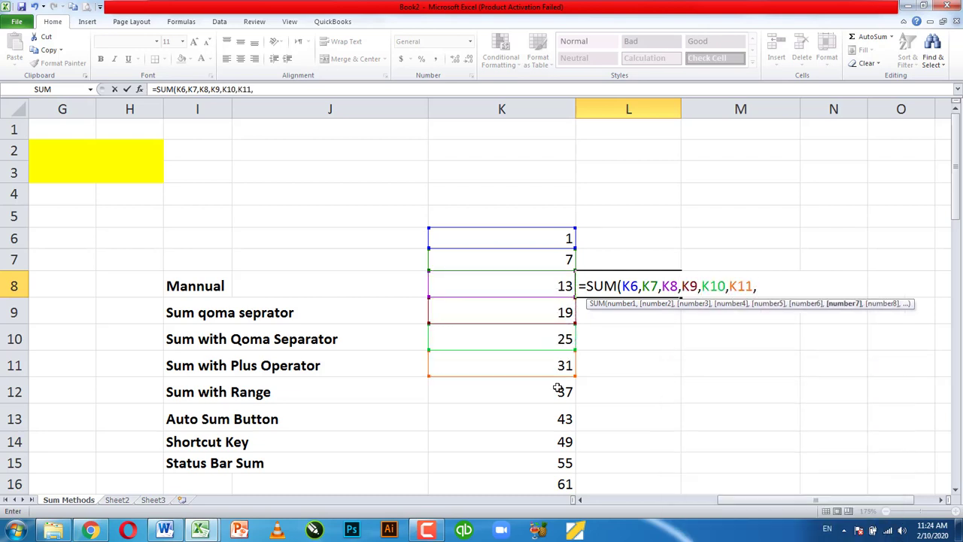
Add K12 through K17 (K16 before K15), close the parenthesis and confirm, giving 408
left_click(557, 391)
type(",")
left_click(561, 418)
type(",")
left_click(557, 443)
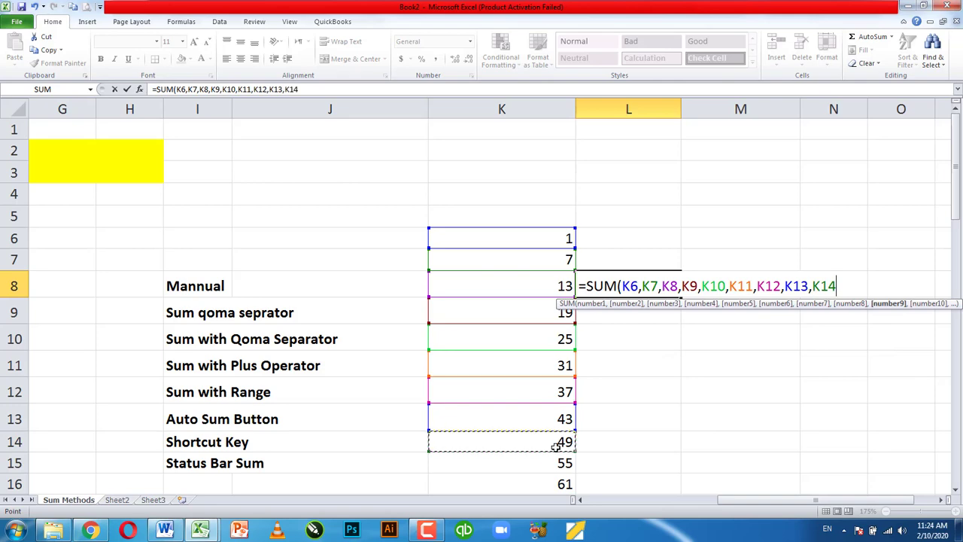
type(",")
left_click(557, 463)
scroll(555, 460, "down", 2)
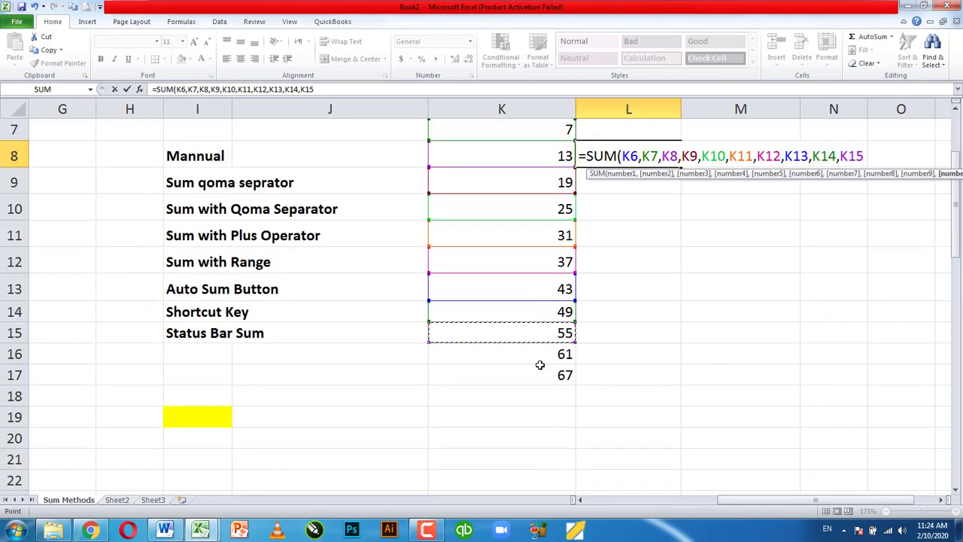
left_click(544, 353)
type(",")
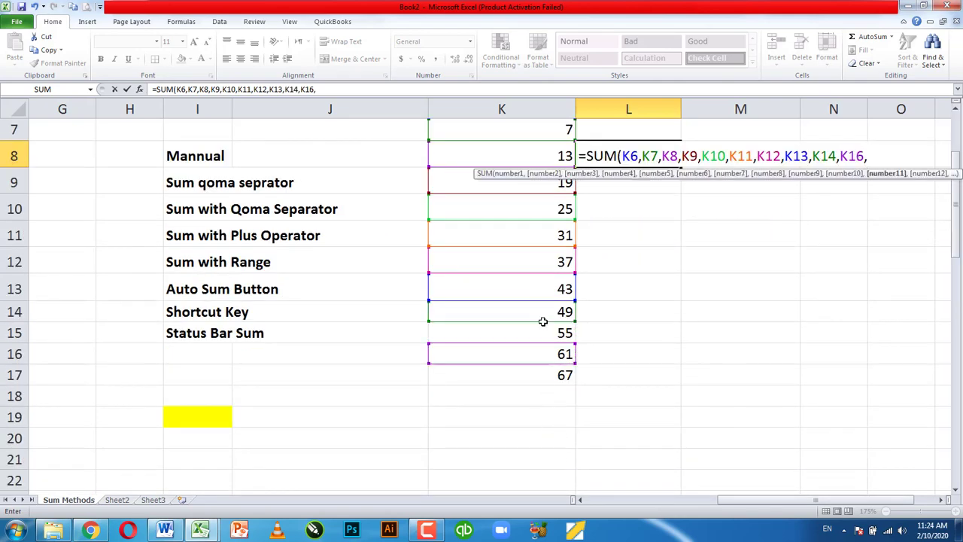
left_click(546, 337)
type(",")
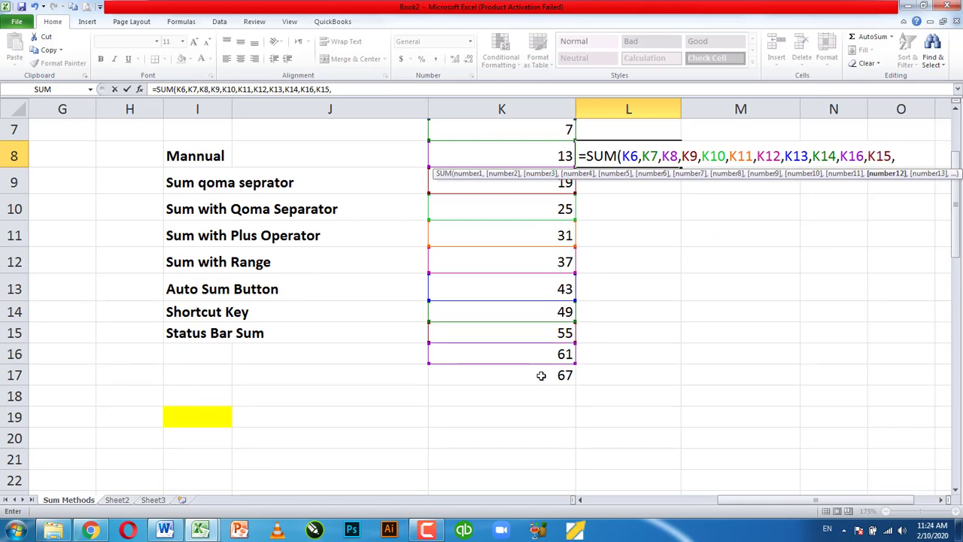
left_click(541, 376)
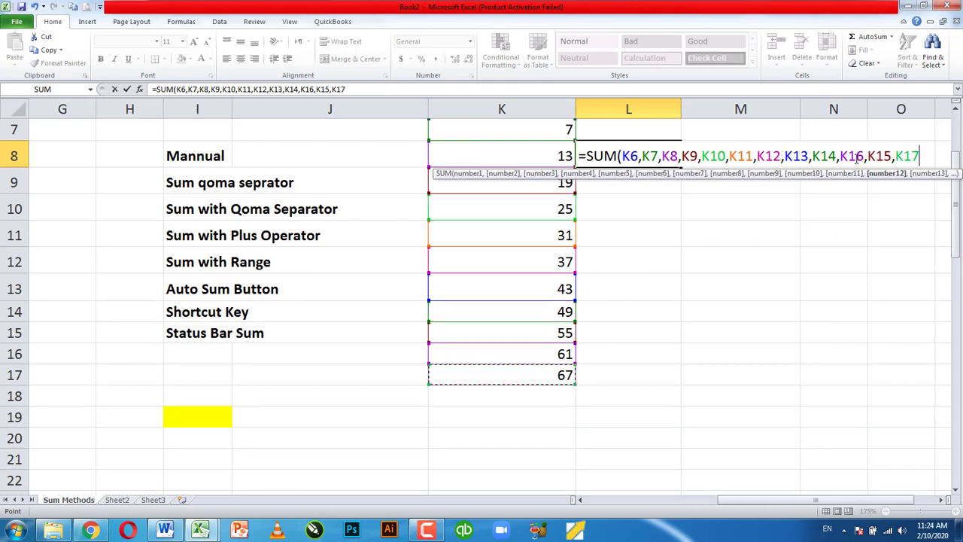
scroll(753, 233, "up", 2)
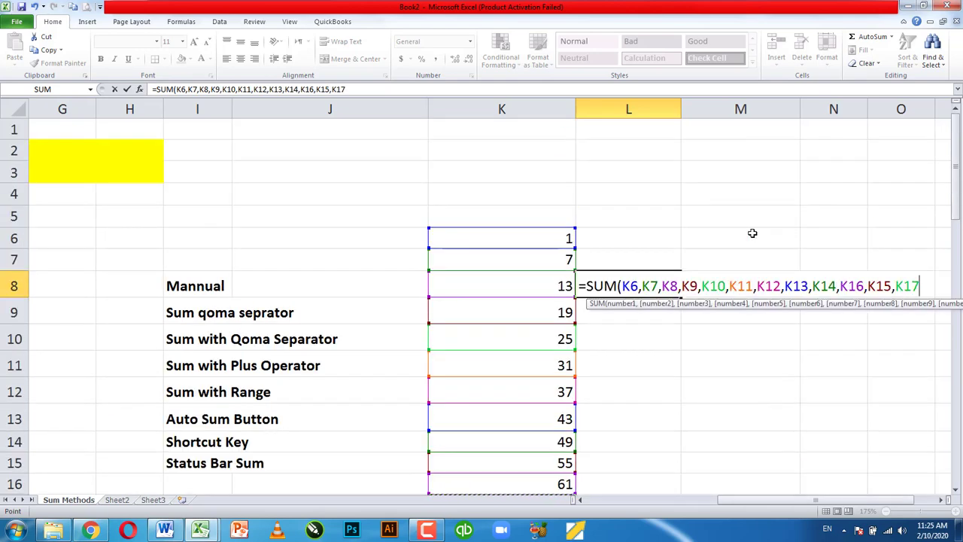
type(")")
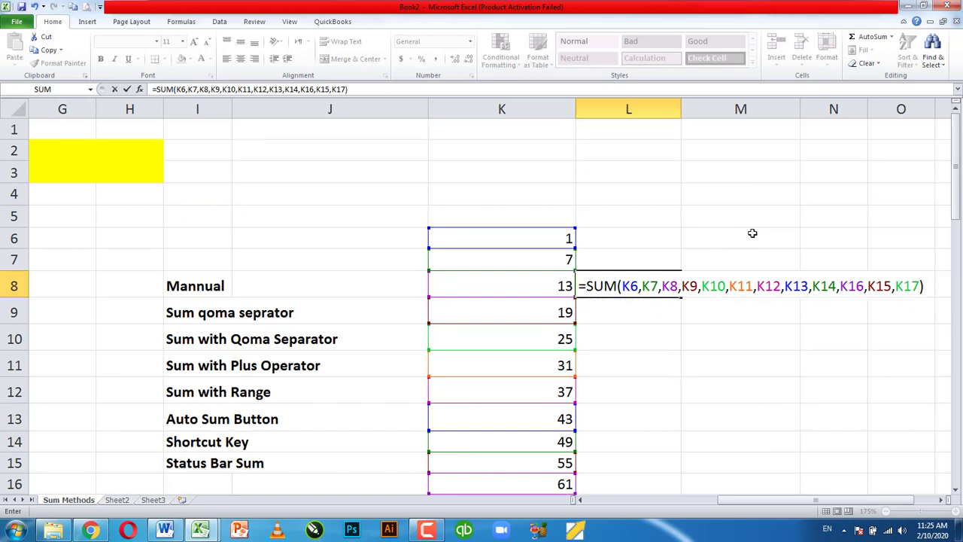
key("Return")
left_click(658, 285)
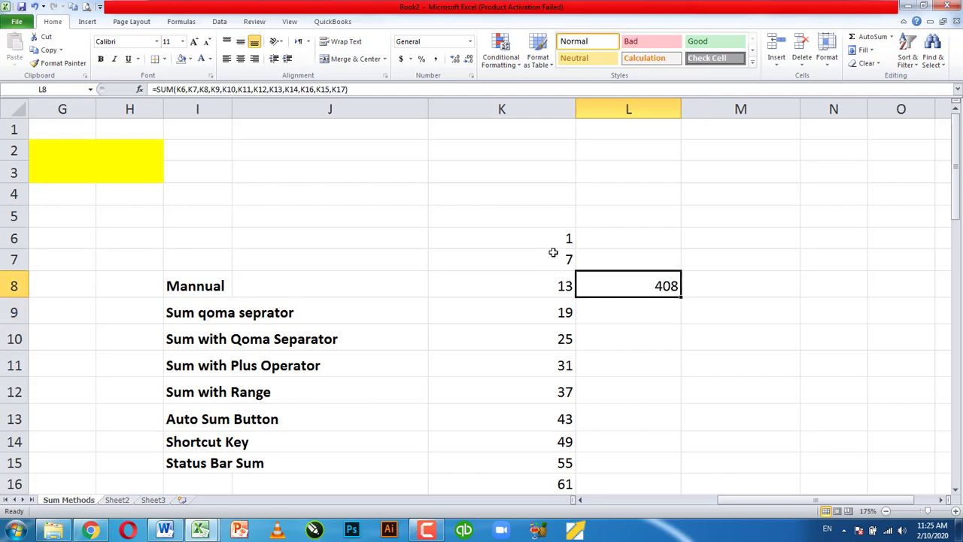
double_click(650, 287)
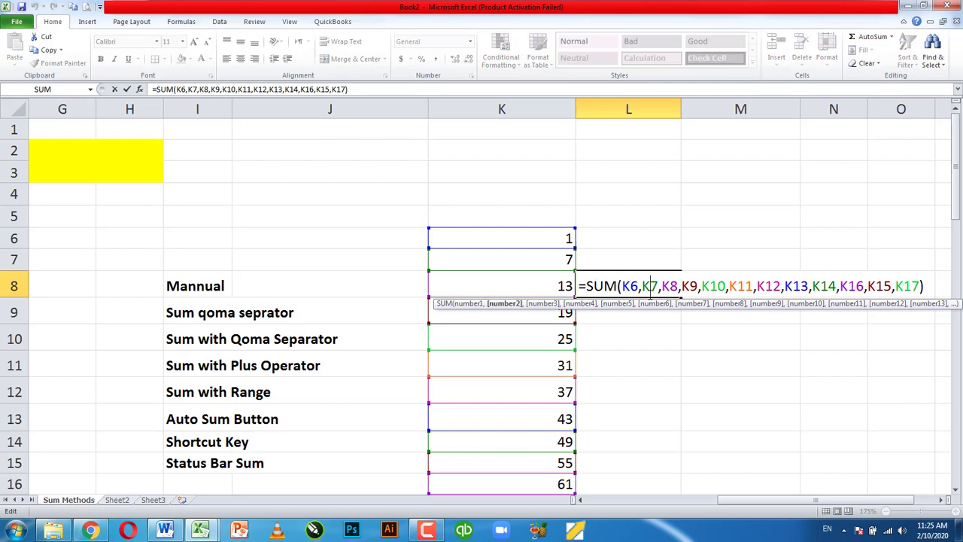
left_click_drag(624, 286, 925, 286)
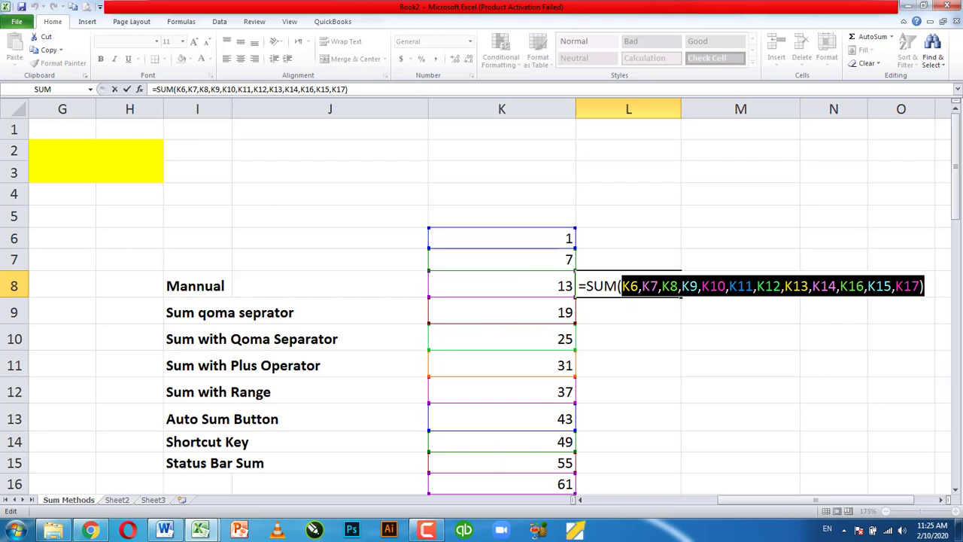
key("ctrl+Return")
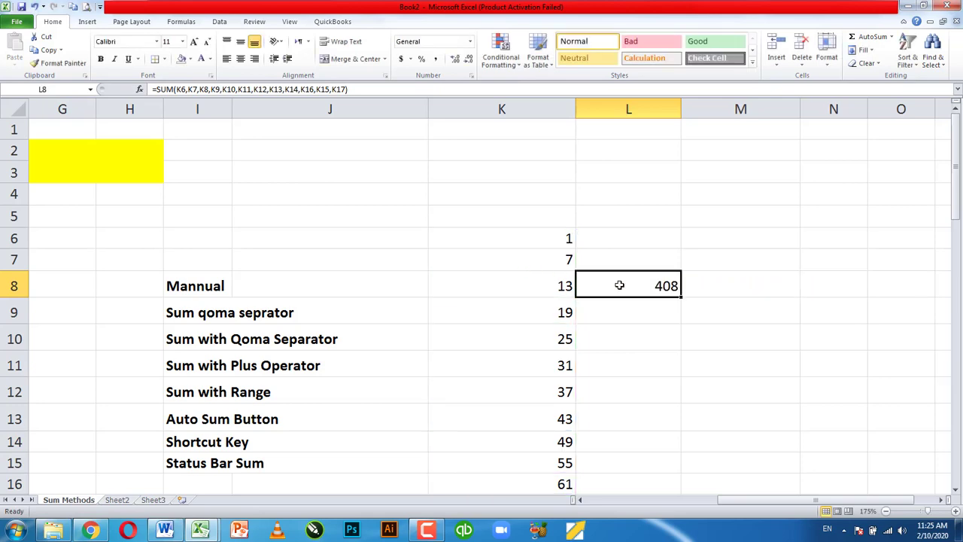
left_click(539, 282)
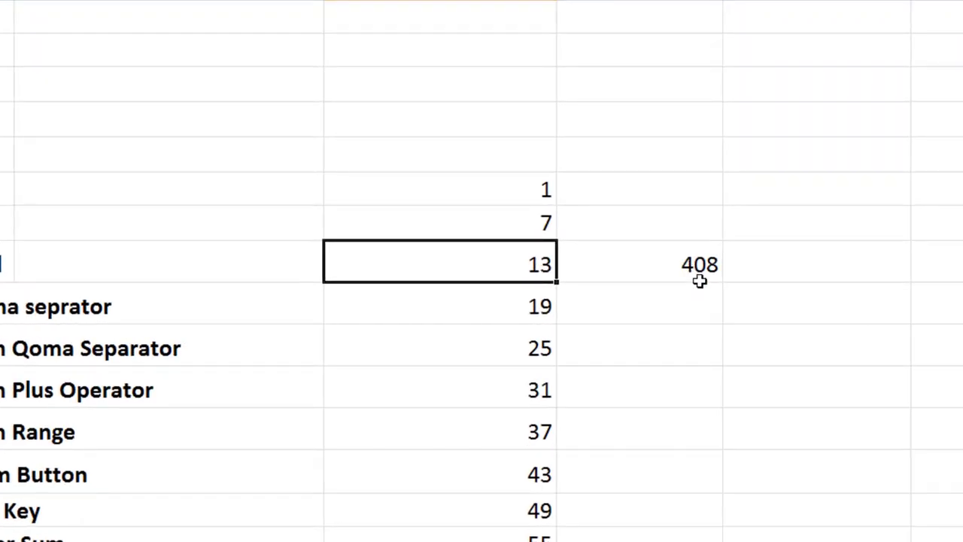
key("Delete")
key("ctrl+z")
left_click(542, 342)
key("Delete")
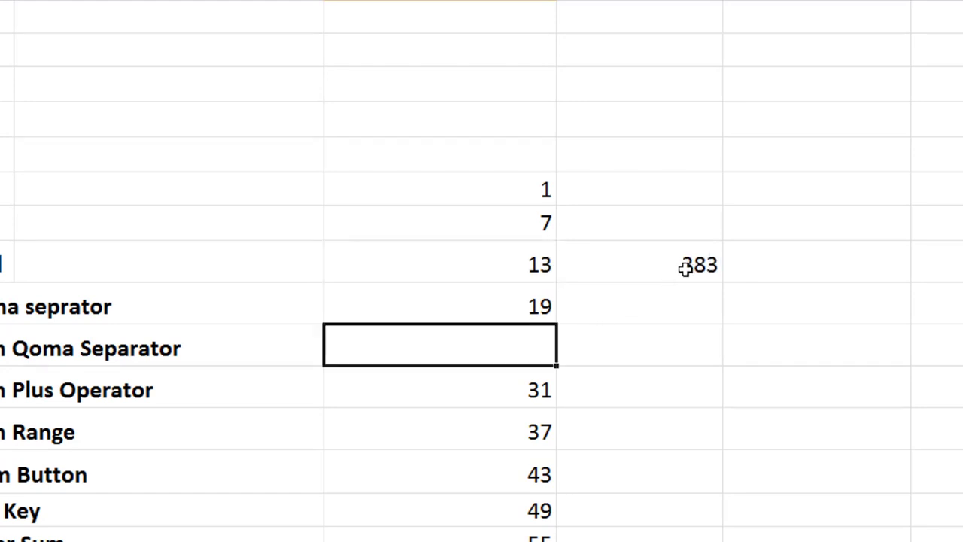
key("ctrl+z")
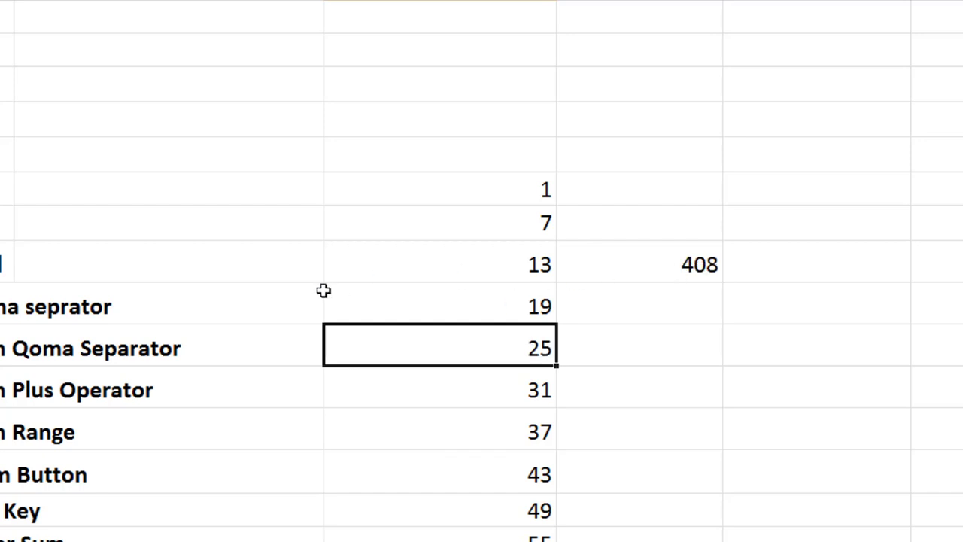
left_click(672, 267)
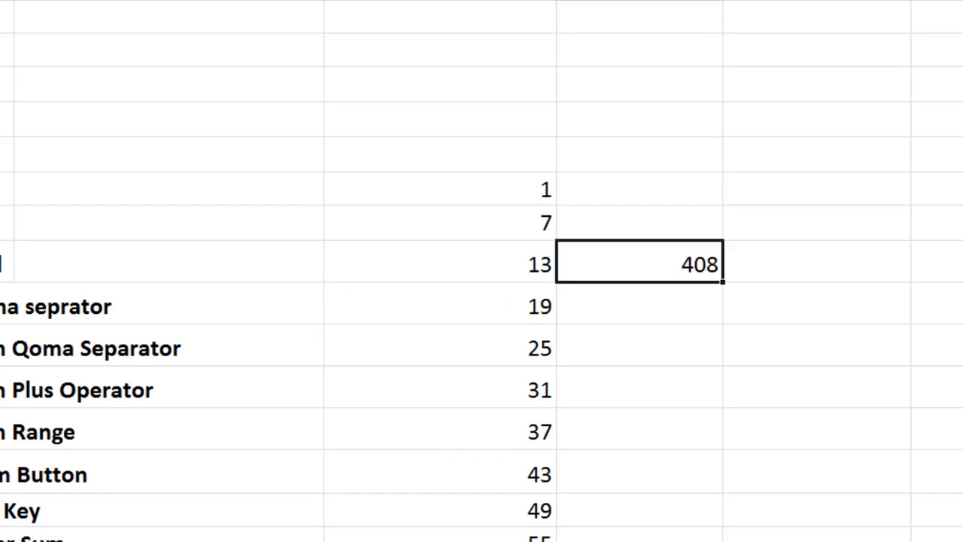
left_click(652, 263)
Delete the duplicate 'Sum with Qoma Separator' label from the method list
left_click_drag(509, 189, 512, 538)
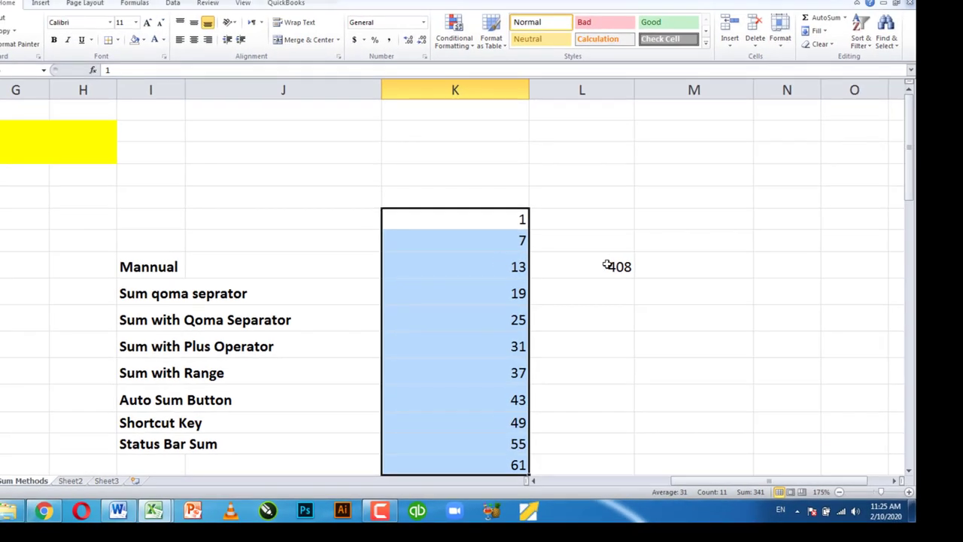
left_click(606, 264)
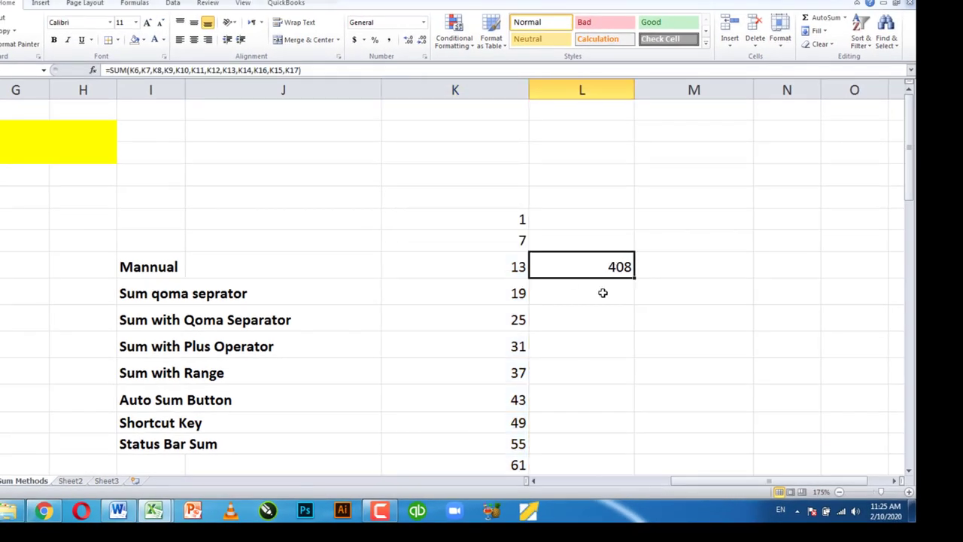
left_click(602, 292)
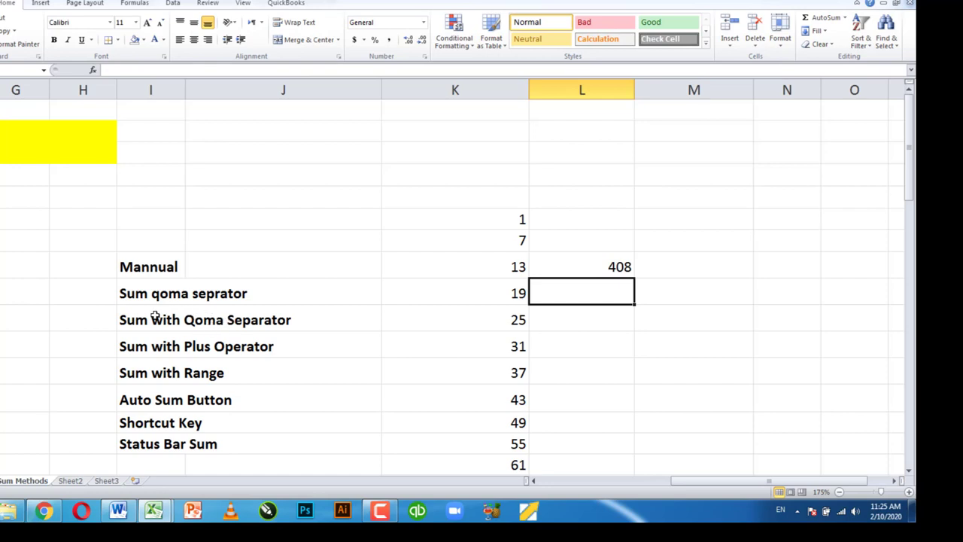
left_click(160, 348)
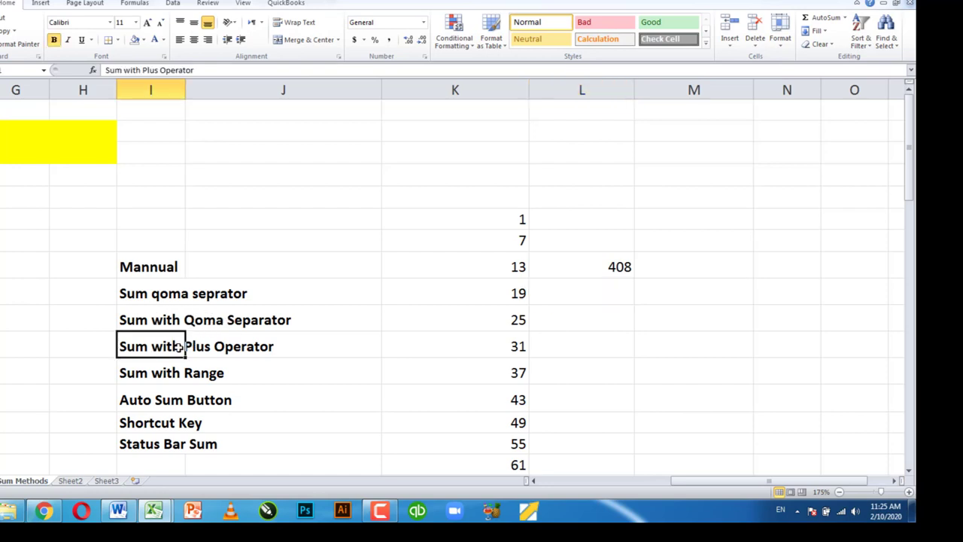
left_click(142, 321)
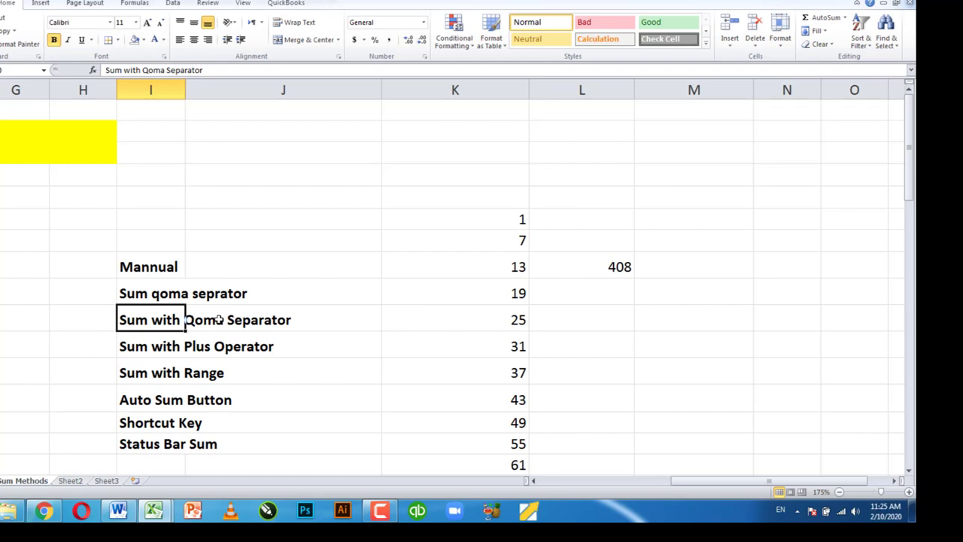
key("Delete")
Move the block of labels from Sum with Plus Operator to Status Bar Sum up one row
left_click_drag(162, 346, 169, 442)
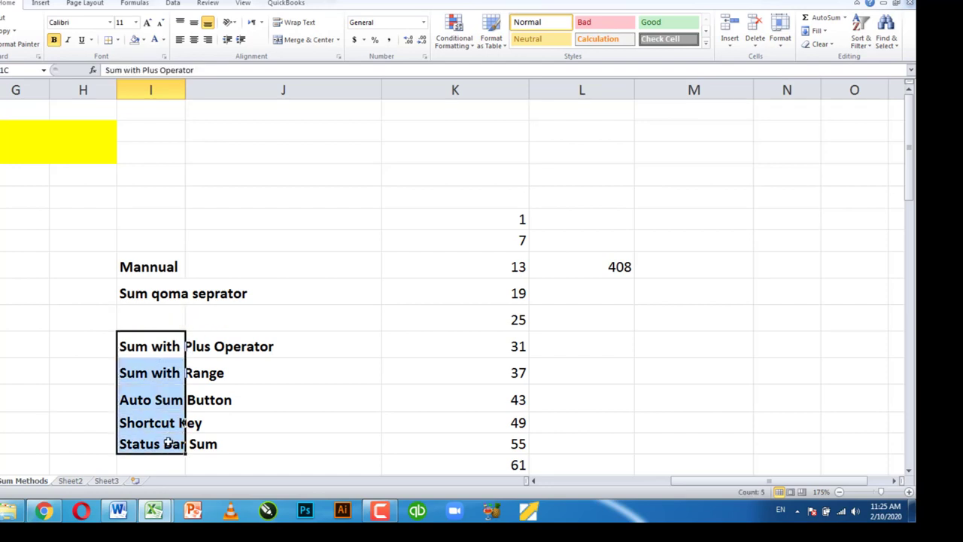
left_click_drag(156, 332, 158, 320)
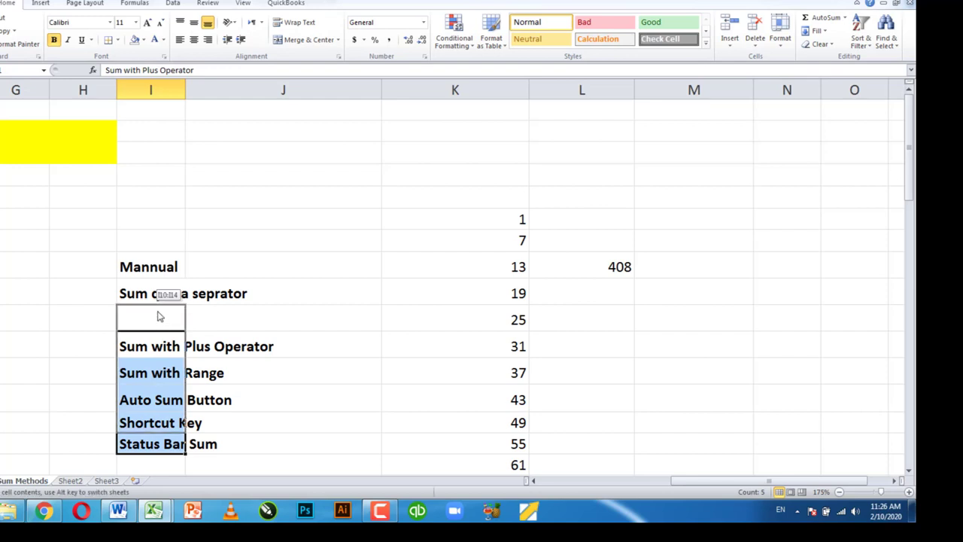
left_click(166, 336)
left_click(164, 320)
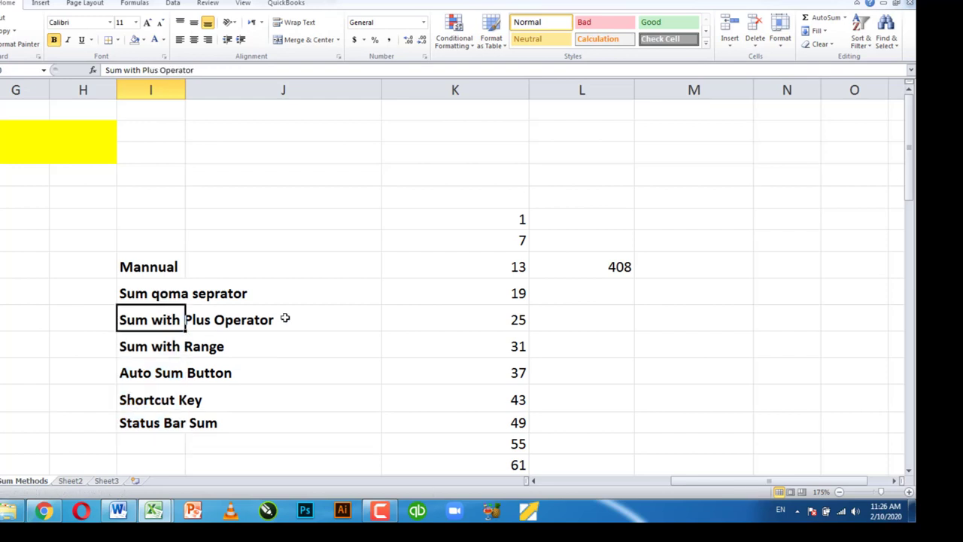
Select the empty result cell beside Sum qoma seprator after checking the 408 formula above
left_click(599, 311)
key("Up")
left_click(597, 270)
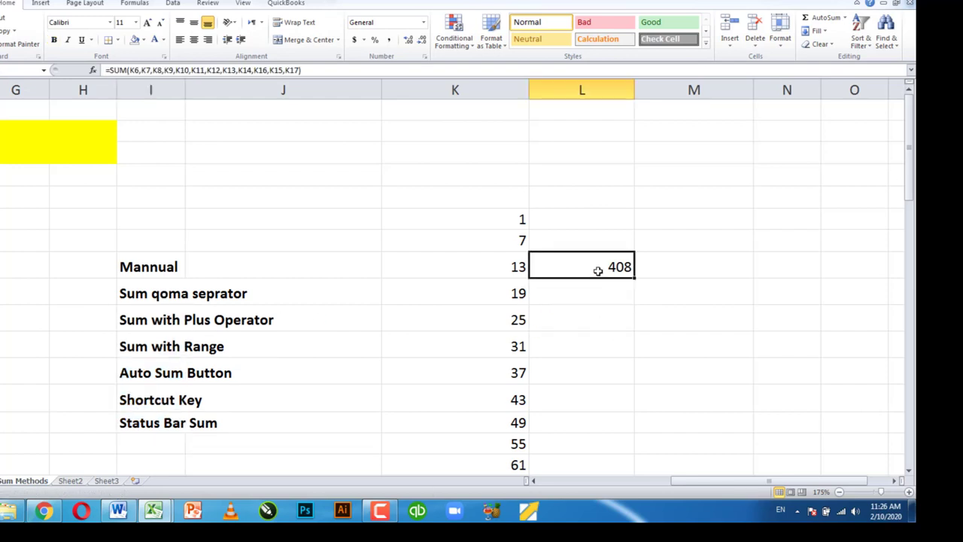
left_click(603, 285)
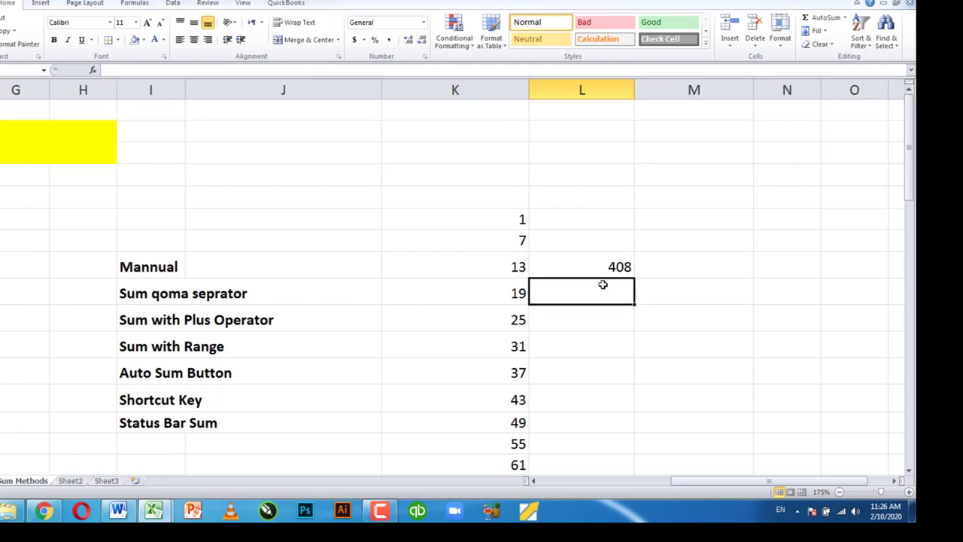
Start a SUM beside Sum qoma seprator adding K6 through K11 with plus signs
type("=sum")
key("Tab")
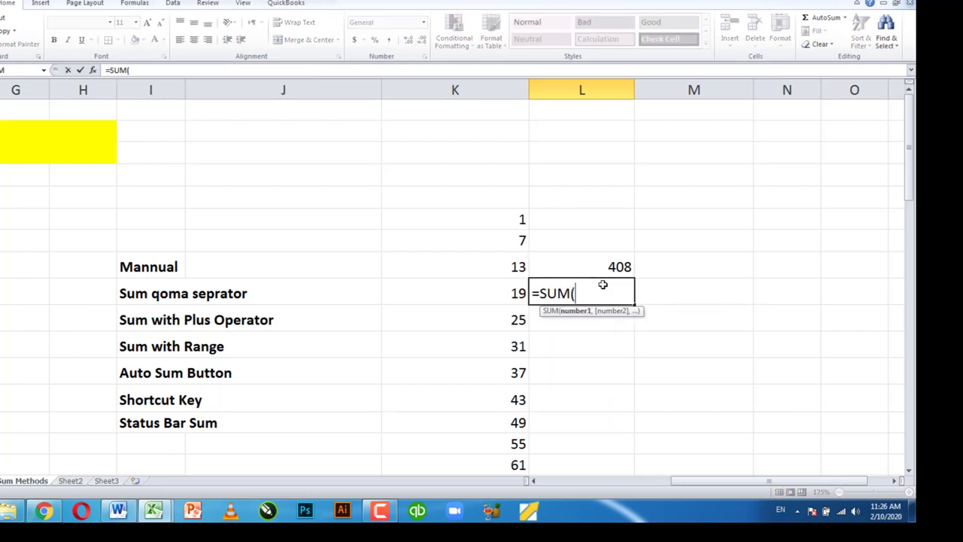
left_click(495, 218)
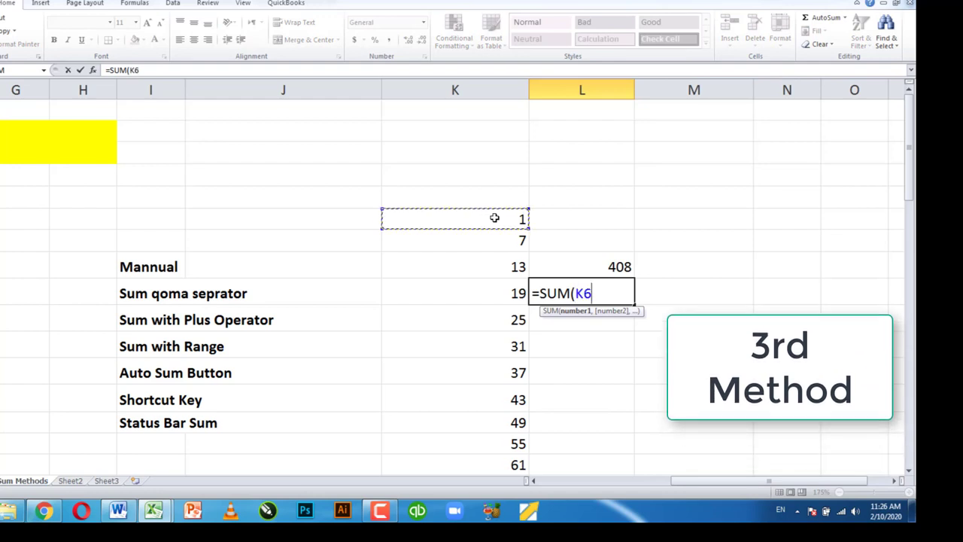
type("+")
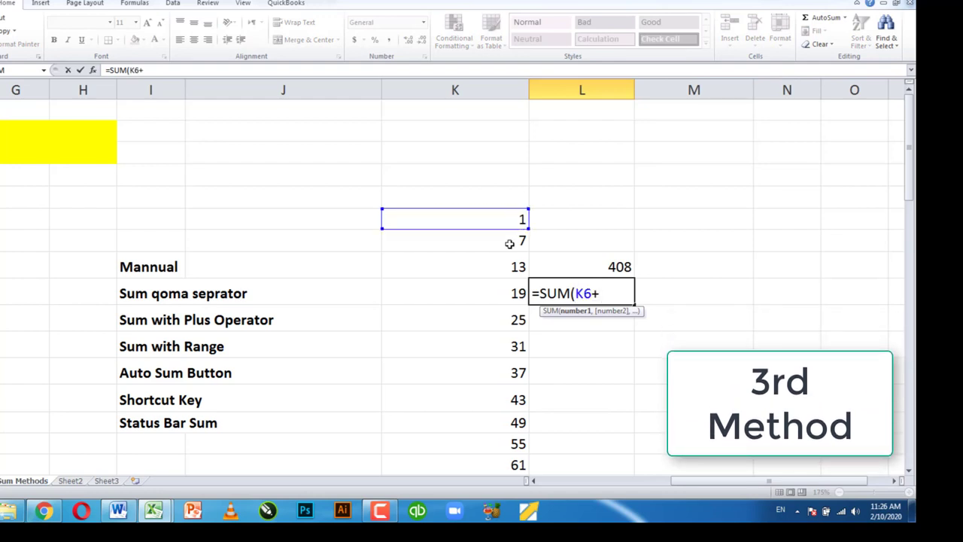
left_click(504, 241)
type("+")
left_click(501, 268)
type("+")
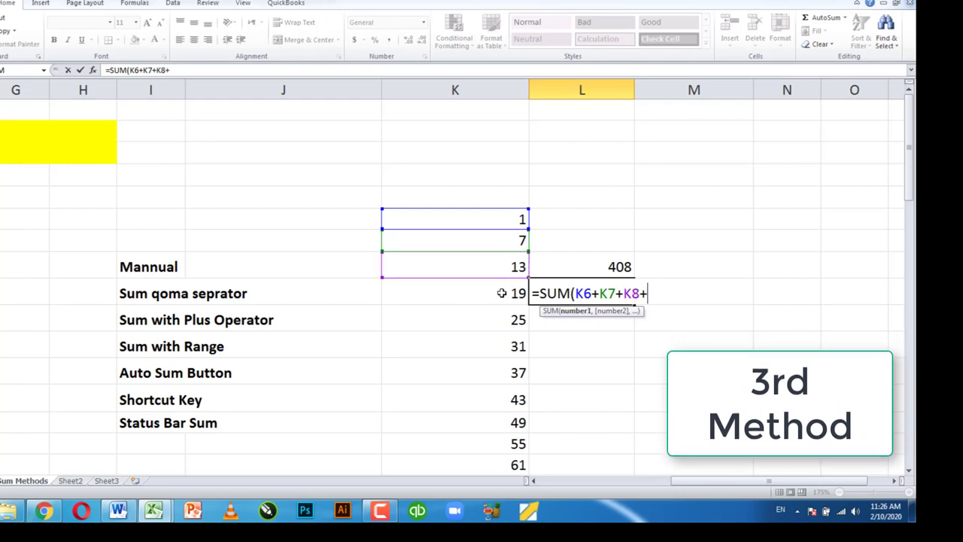
left_click(501, 293)
type("+")
left_click(500, 320)
type("+")
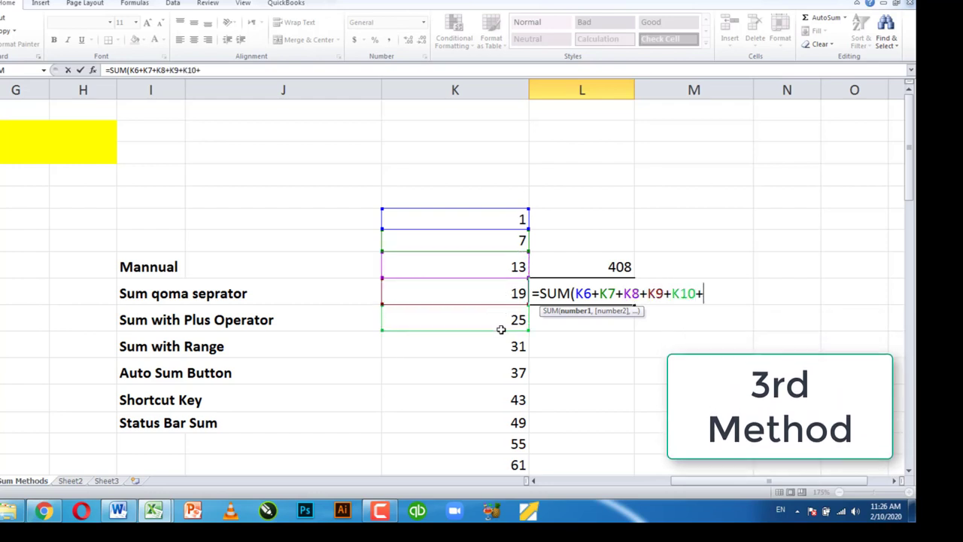
left_click(499, 346)
type("+")
Add K12 through K17 to the formula, with a stray = after K14, and drop the trailing plus
left_click(502, 373)
type("+")
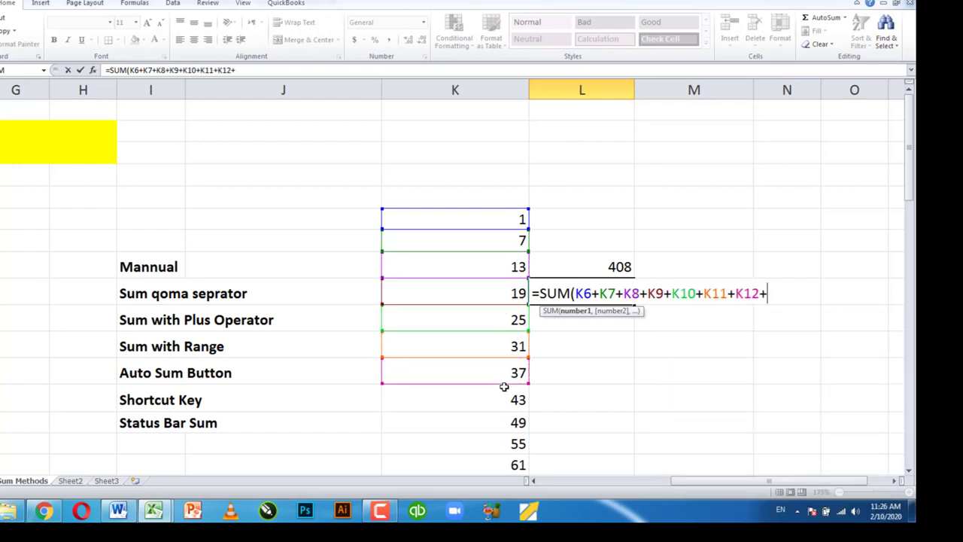
left_click(504, 397)
type("+")
left_click(506, 420)
type("=")
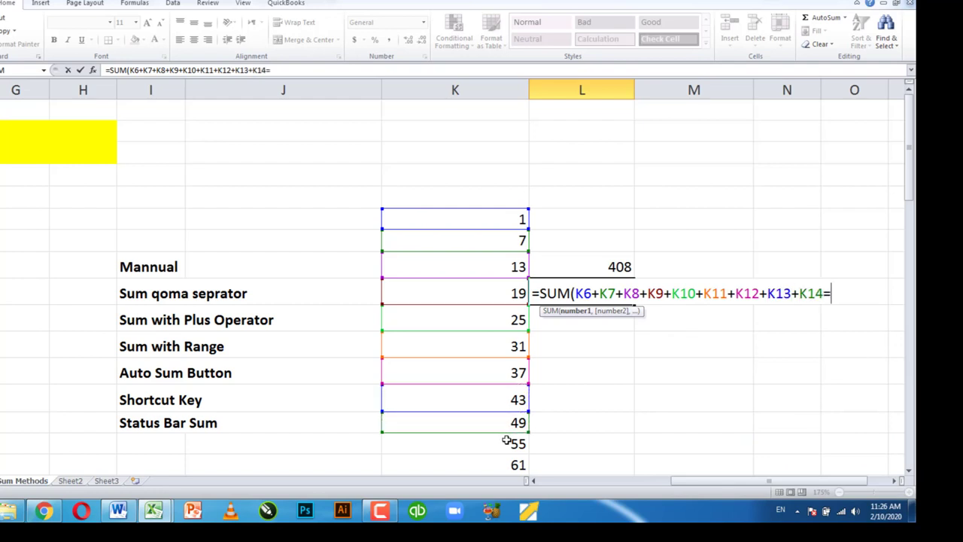
left_click(507, 444)
type("+")
left_click(510, 465)
type("+")
scroll(510, 465, "down", 1)
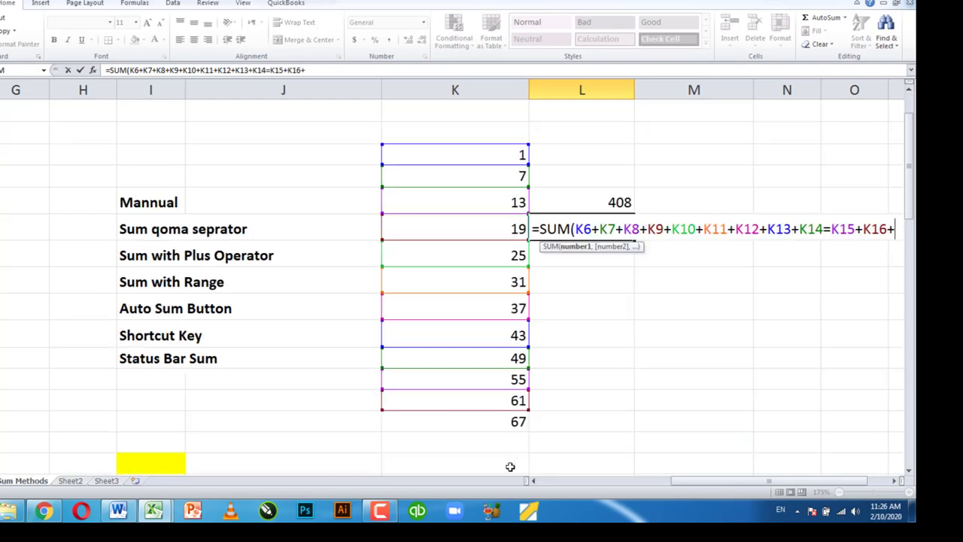
left_click(492, 421)
type("+")
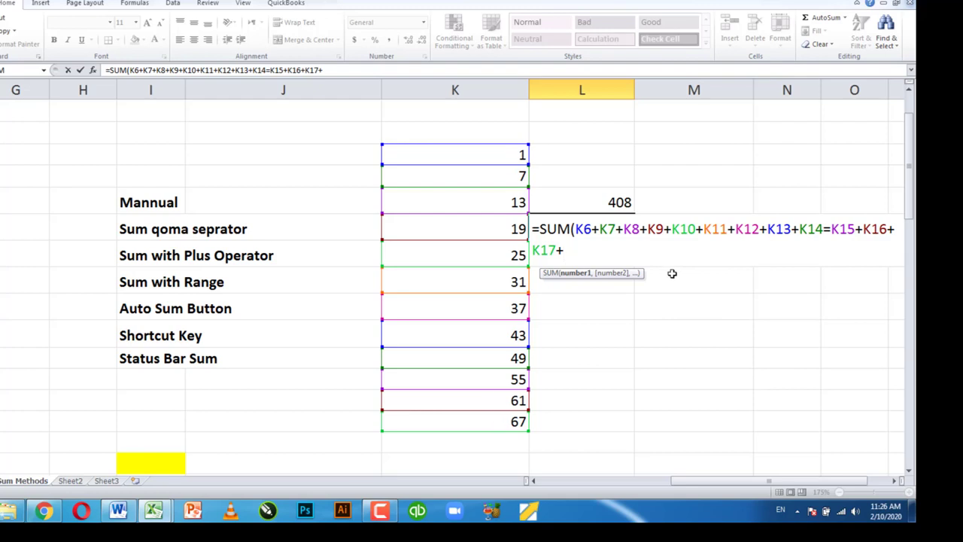
key("BackSpace")
Replace the stray = between K14 and K15 with + so the formula returns 408
key("Return")
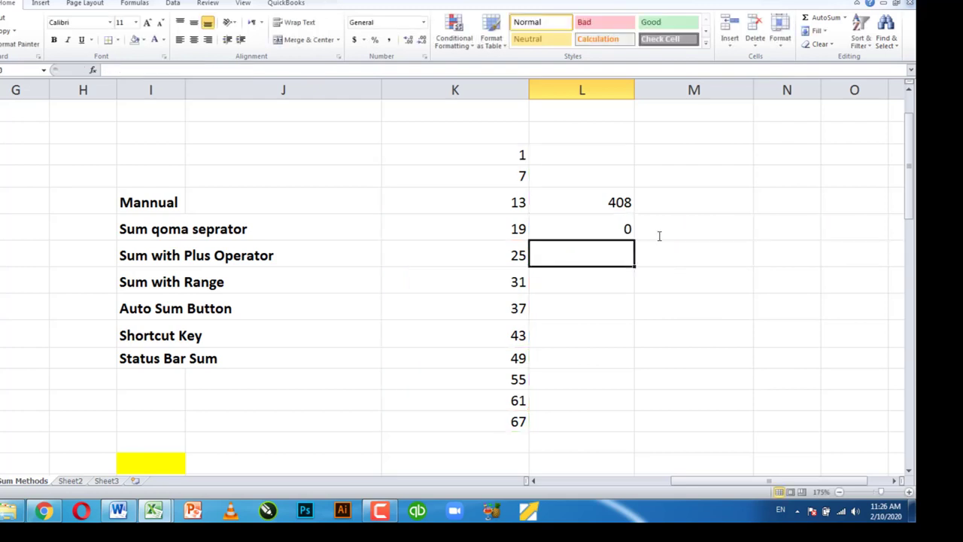
left_click(577, 229)
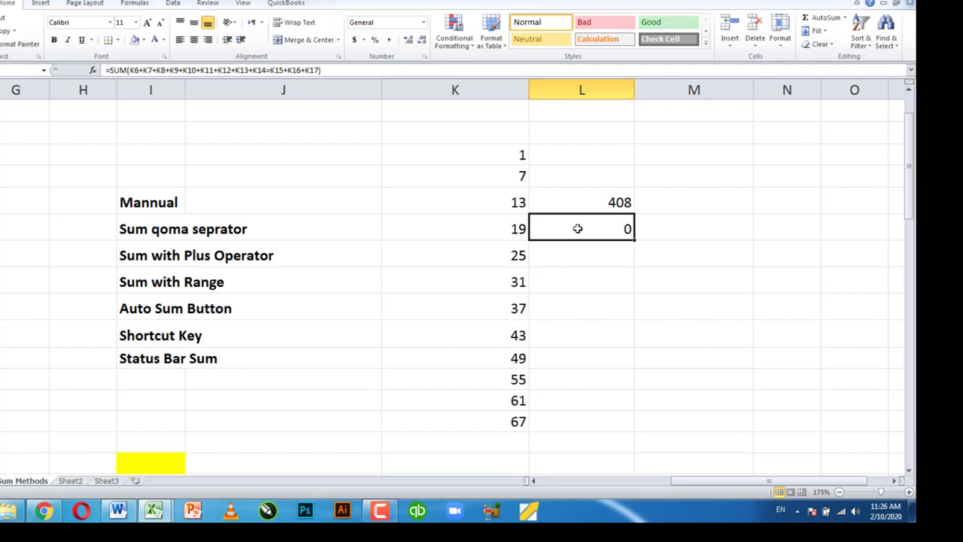
double_click(577, 229)
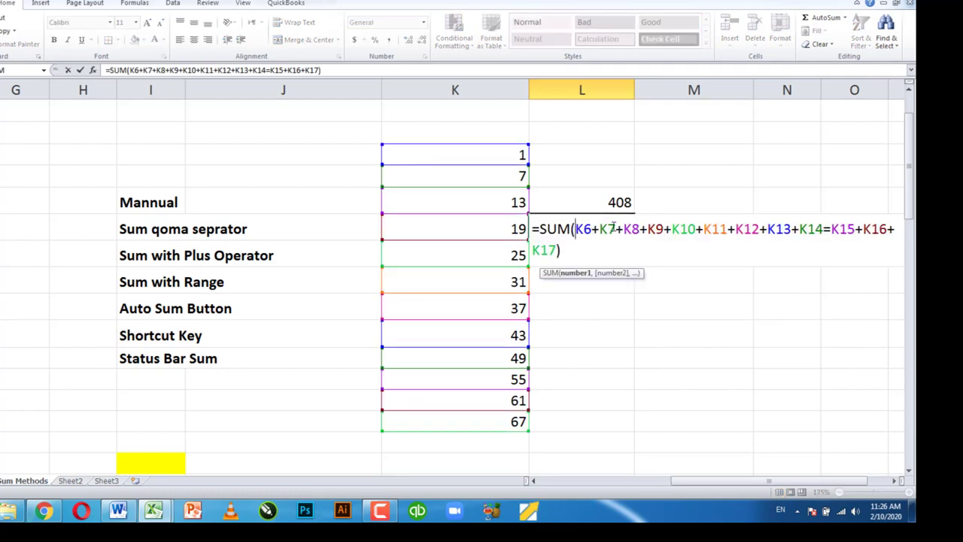
left_click(830, 229)
key("BackSpace")
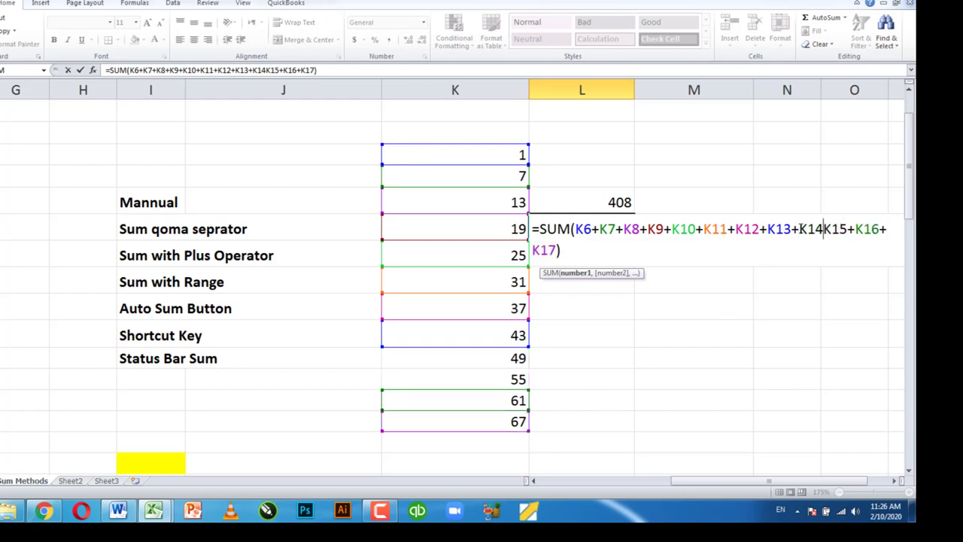
type("+")
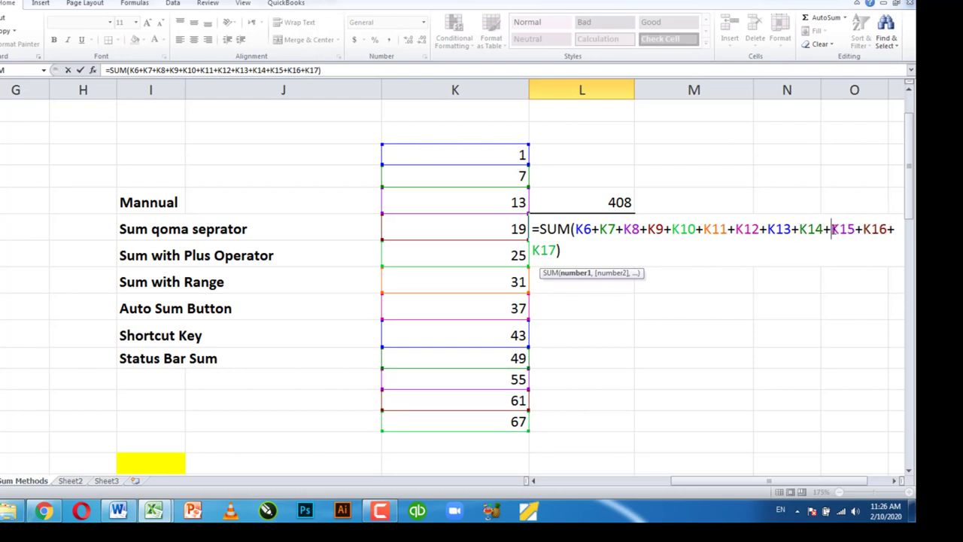
key("Return")
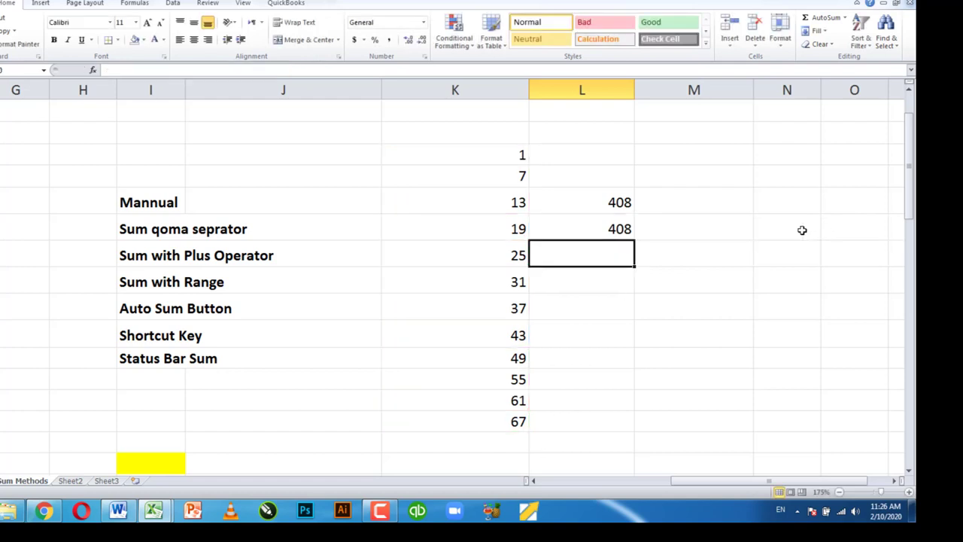
Compare the corrected formula with the Mannual total's formula, then select the Sum with Range label
left_click(585, 228)
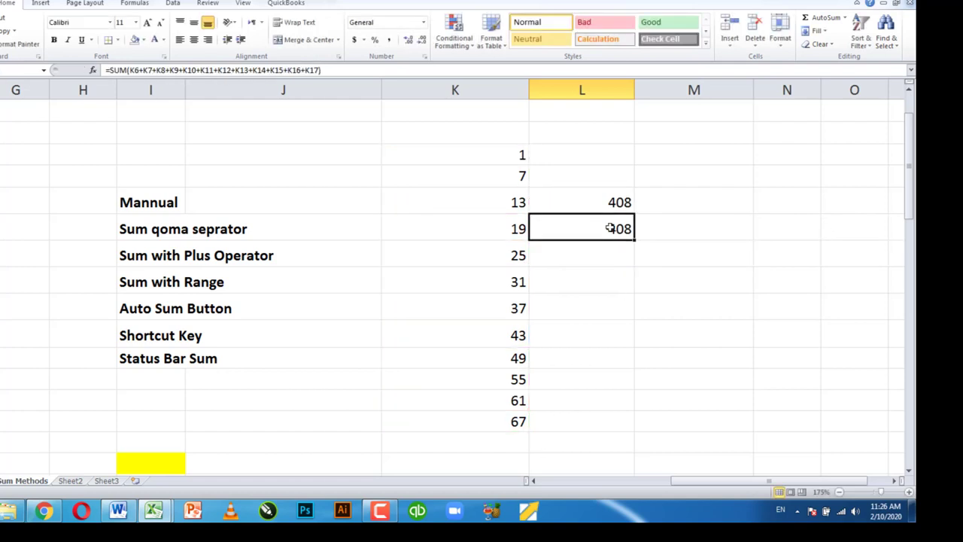
left_click(607, 205)
double_click(606, 206)
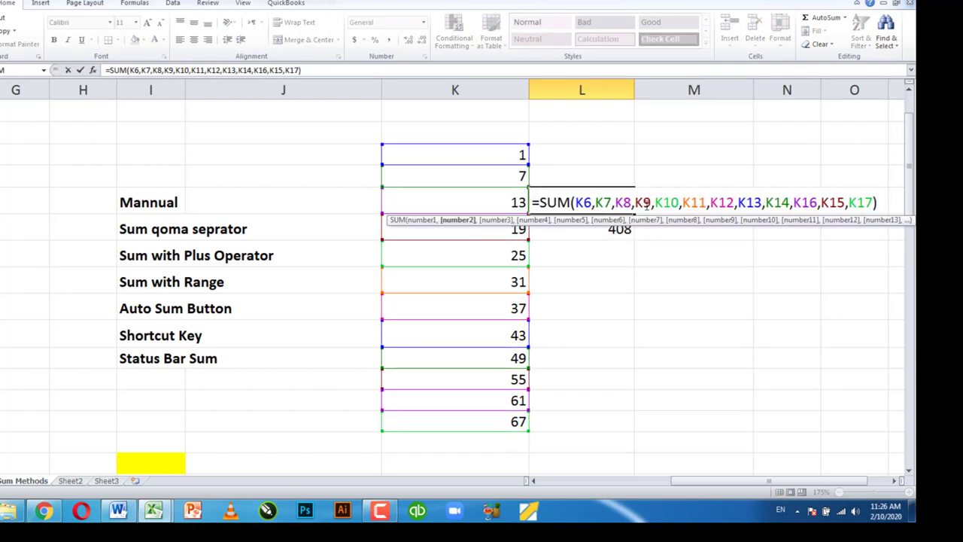
key("Escape")
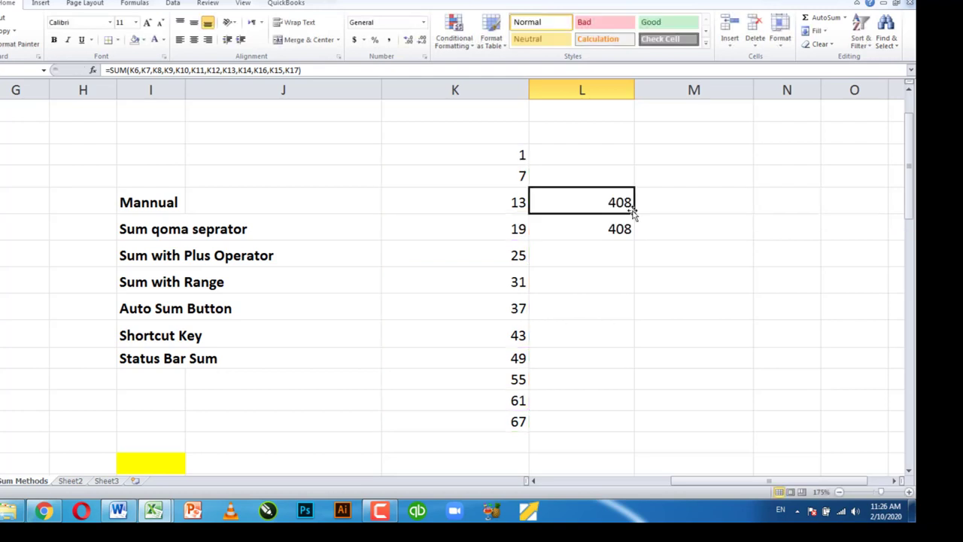
left_click(619, 224)
double_click(618, 229)
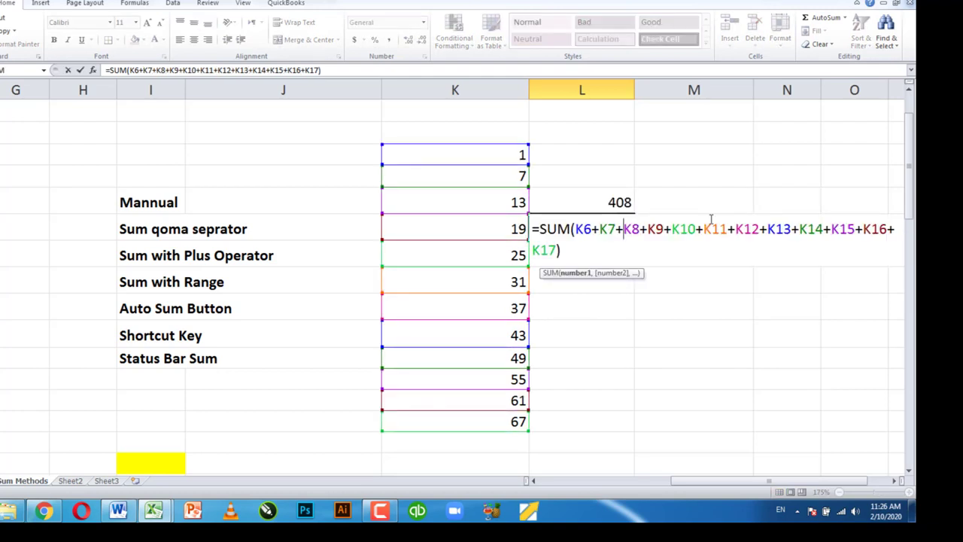
key("Escape")
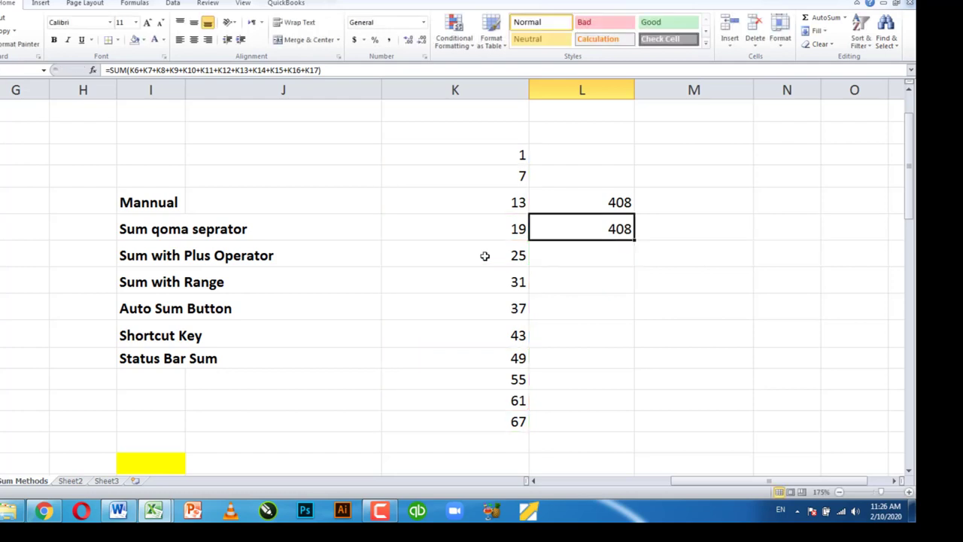
left_click(133, 281)
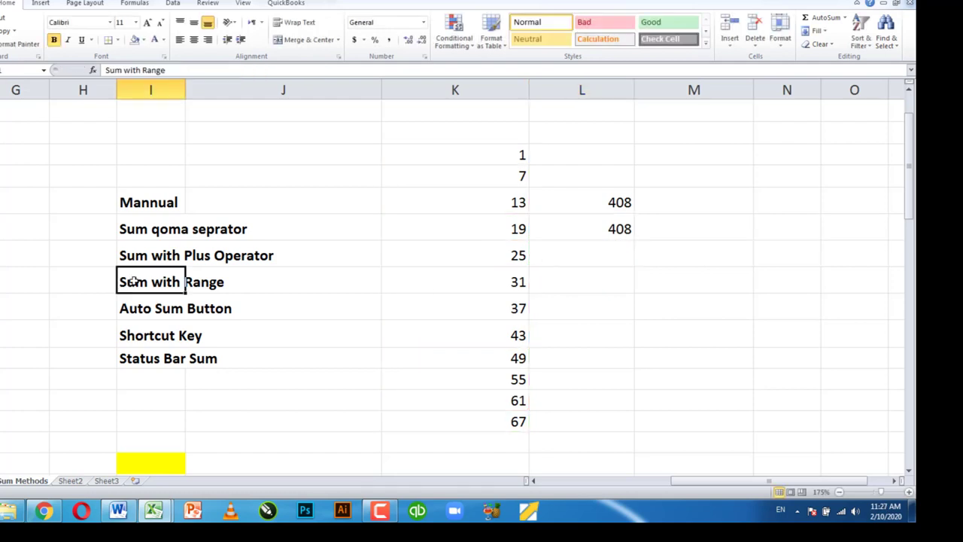
Enter =SUM(K6:K17) beside Sum with Plus Operator by dragging over K6–K17, giving 408
left_click(586, 249)
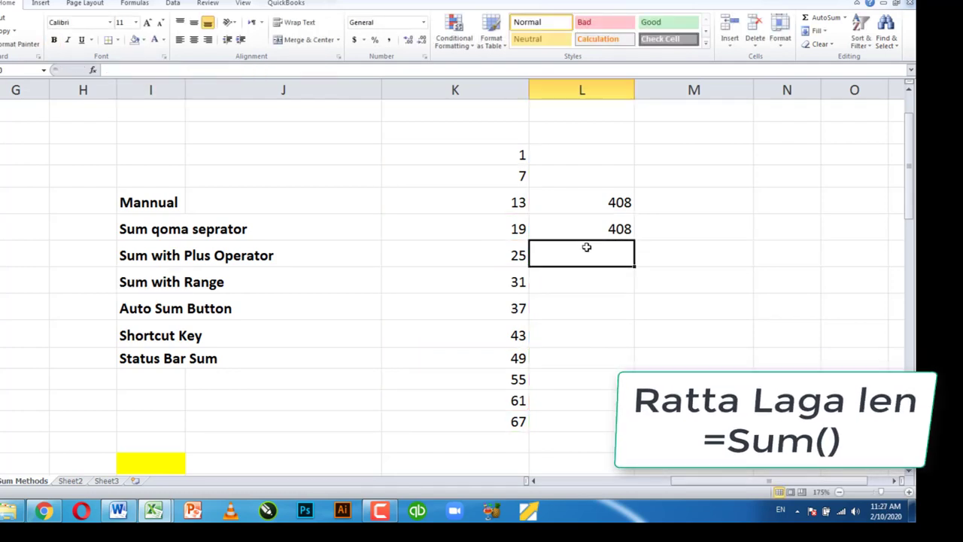
type("=")
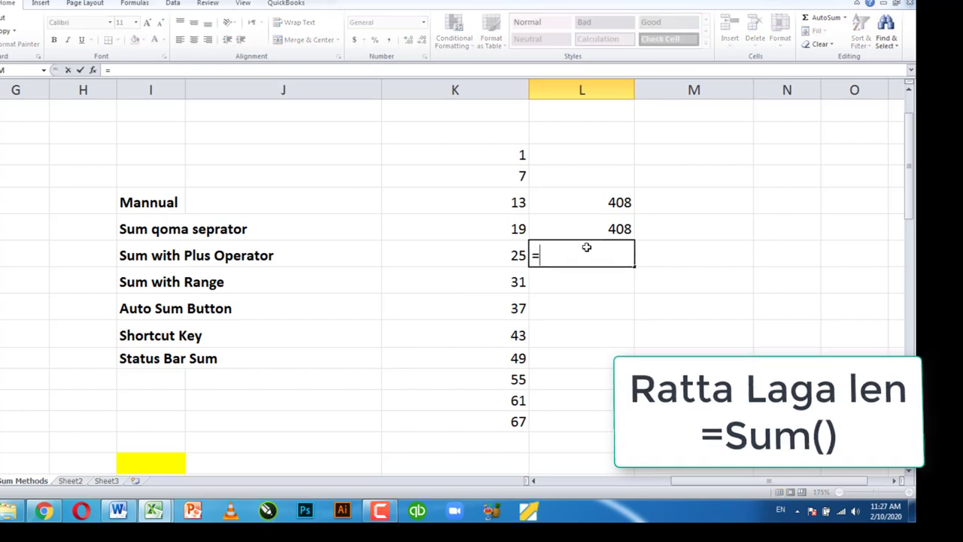
type("sum")
key("Tab")
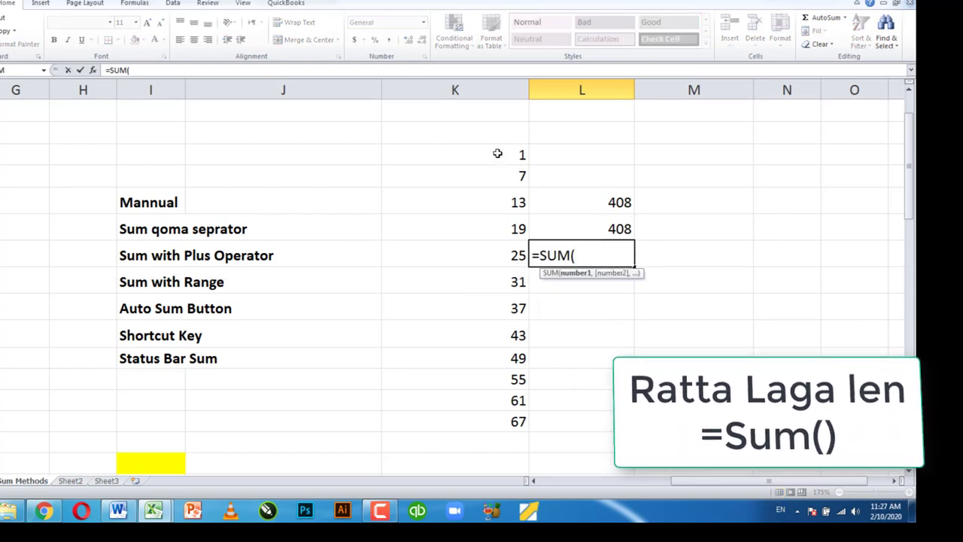
left_click_drag(499, 155, 515, 423)
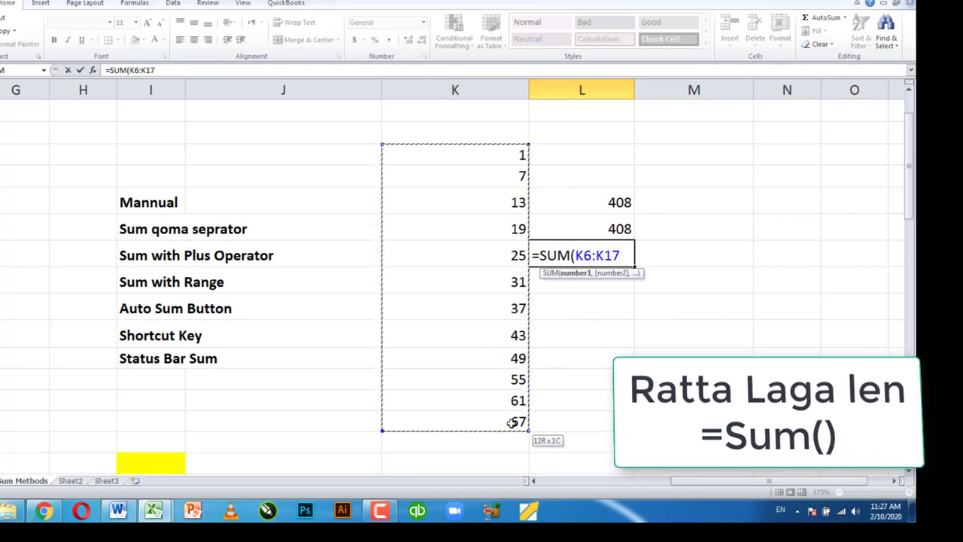
left_click(594, 256)
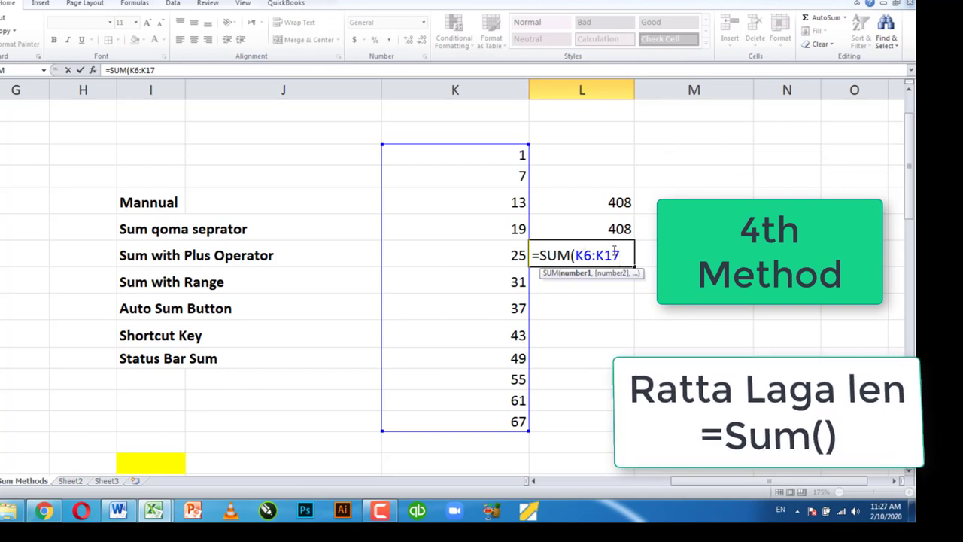
key("Return")
key("Up")
key("Up")
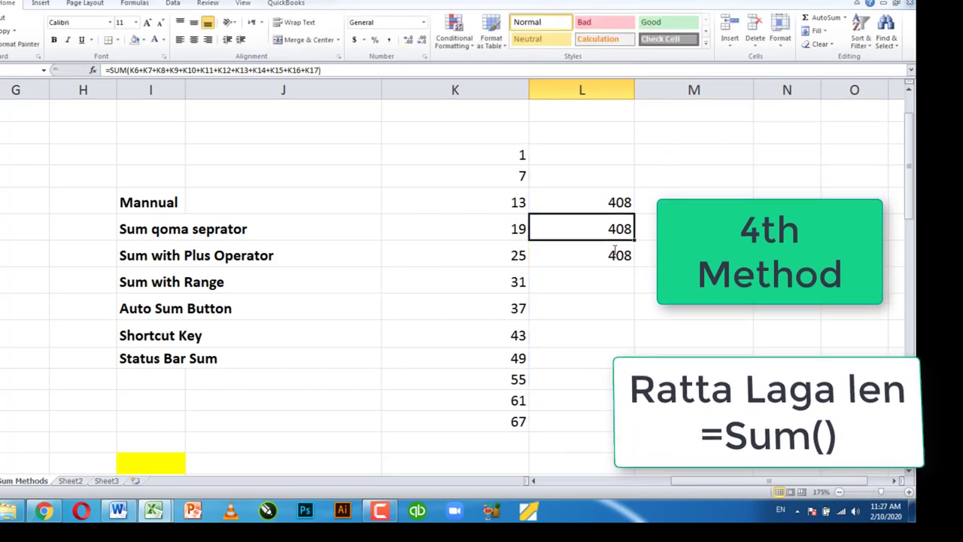
left_click(616, 252)
double_click(616, 254)
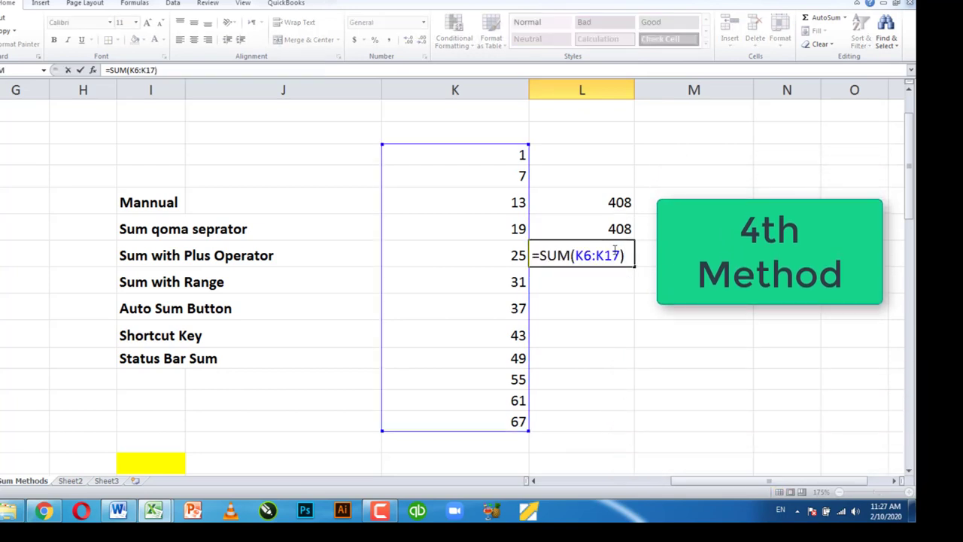
key("ctrl+Return")
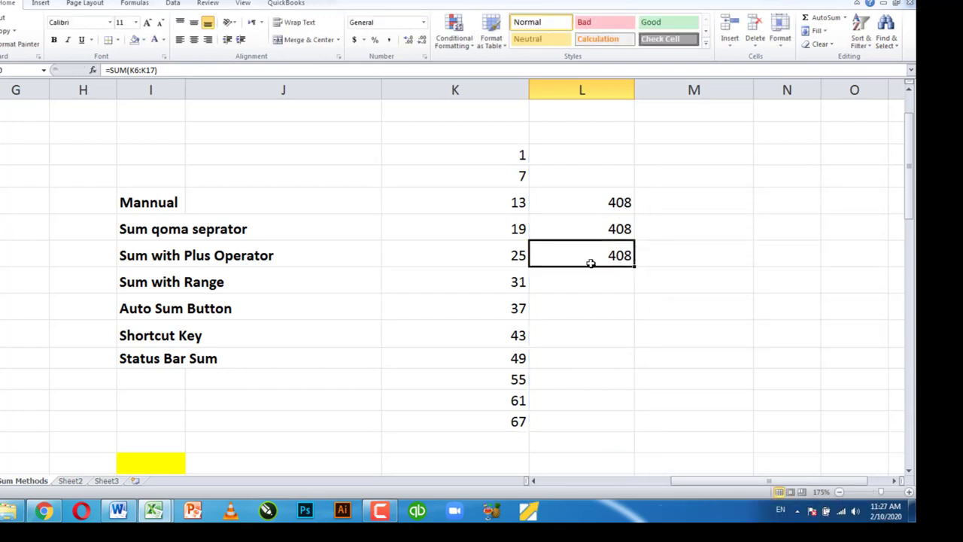
left_click(594, 280)
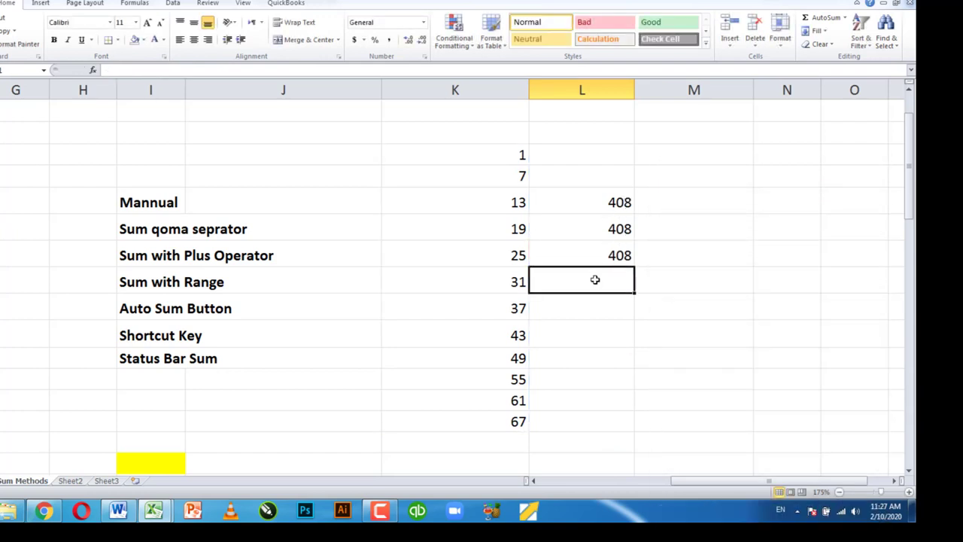
Type =SUM(k6:k17) beside Sum with Range for 408 and compare it with the total above
type("=SU")
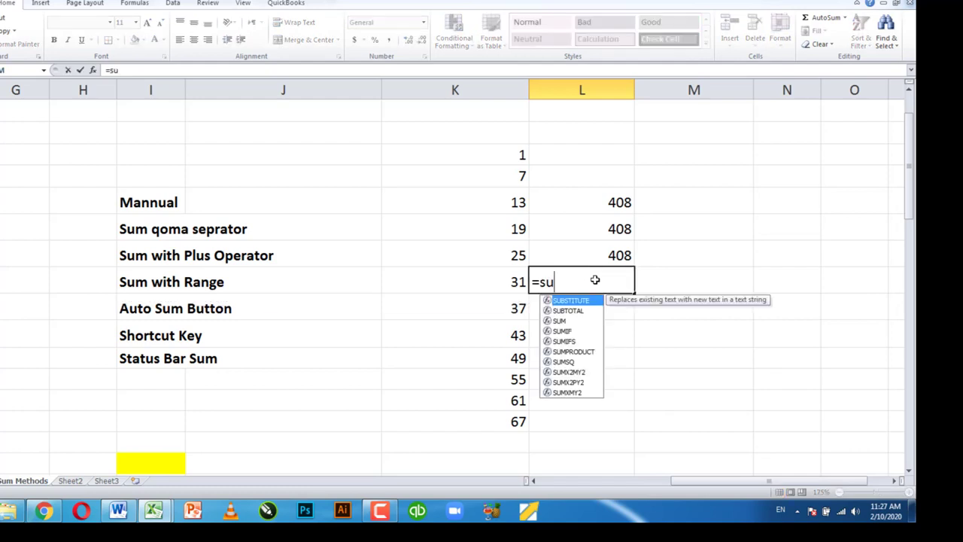
type("M(")
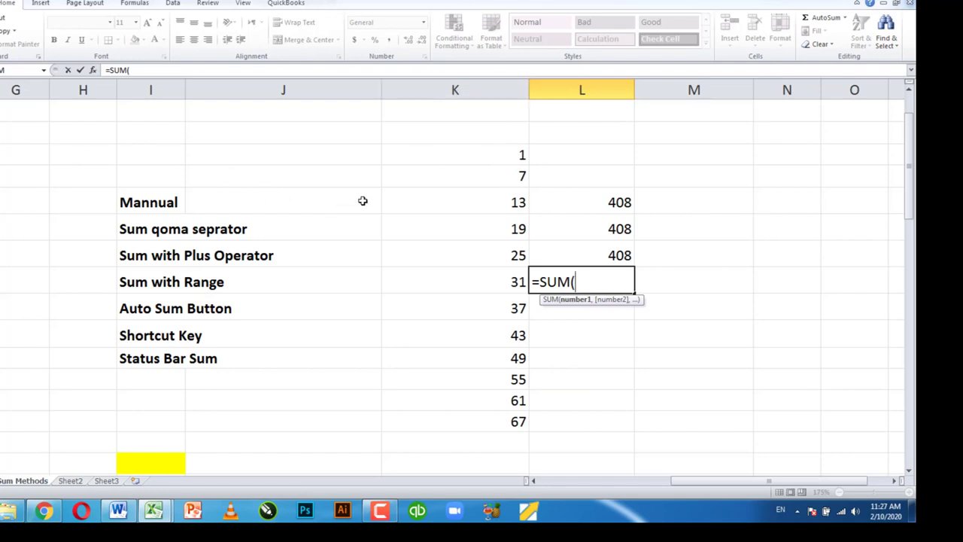
type("k")
type("6")
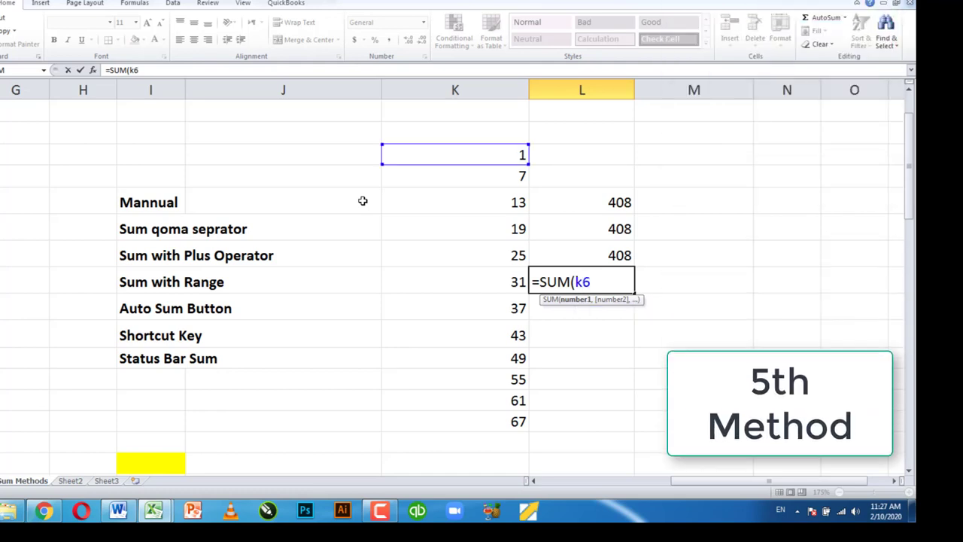
type(":")
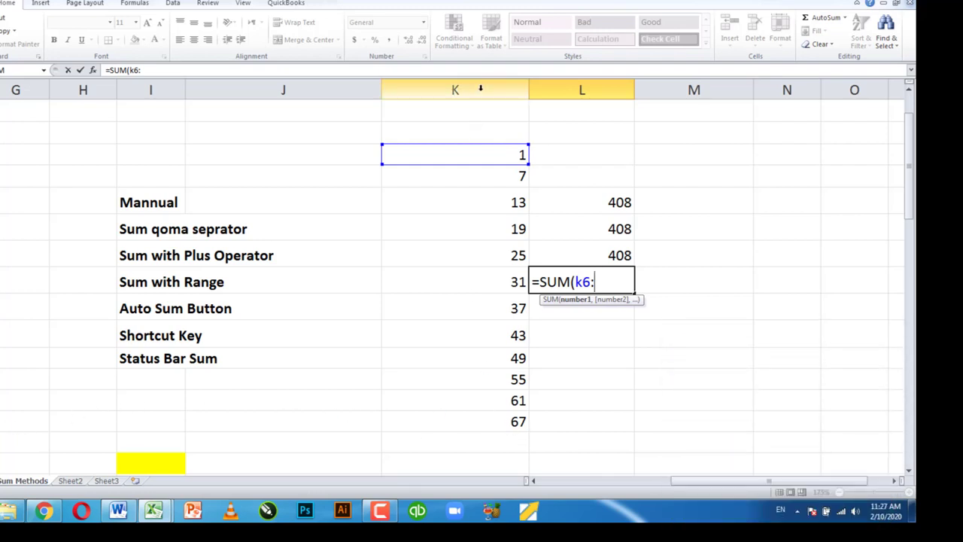
type("k")
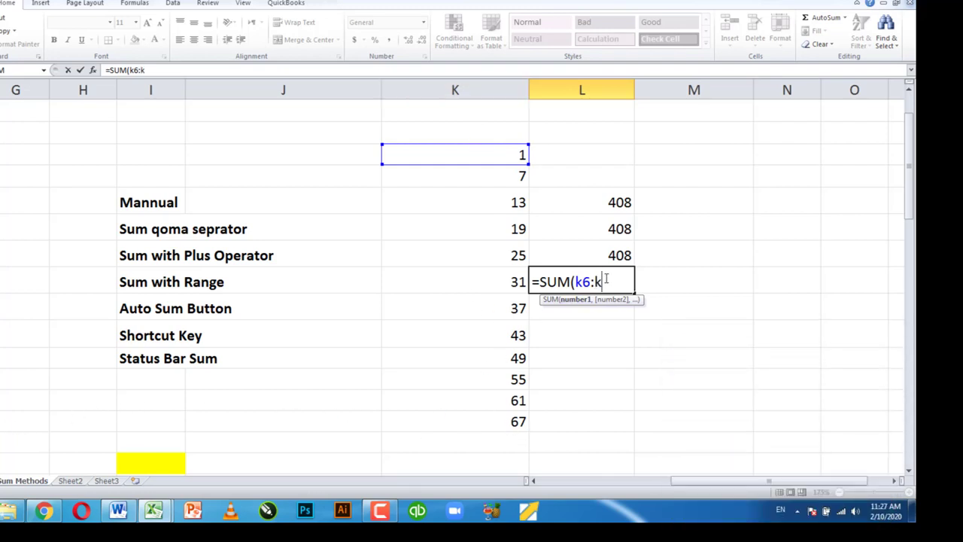
type("17")
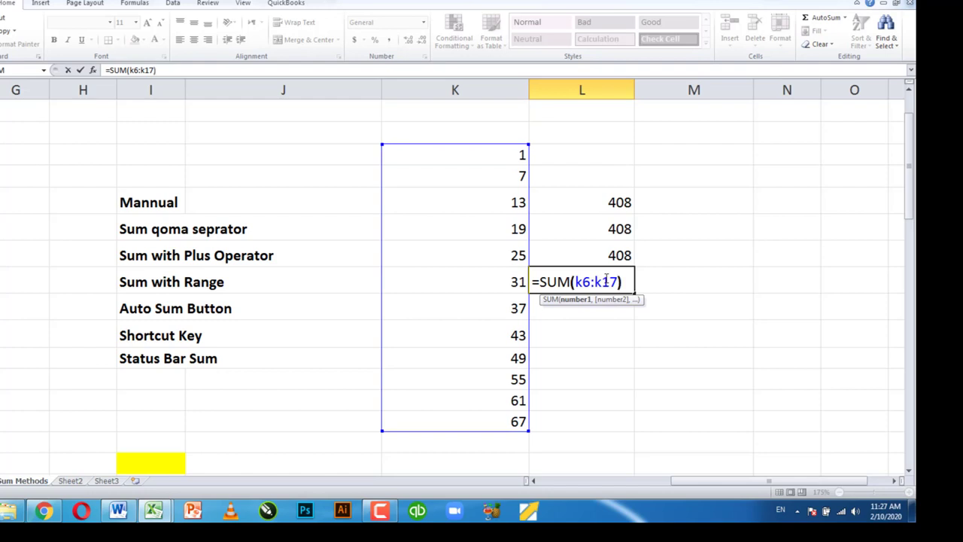
key("Return")
left_click(606, 280)
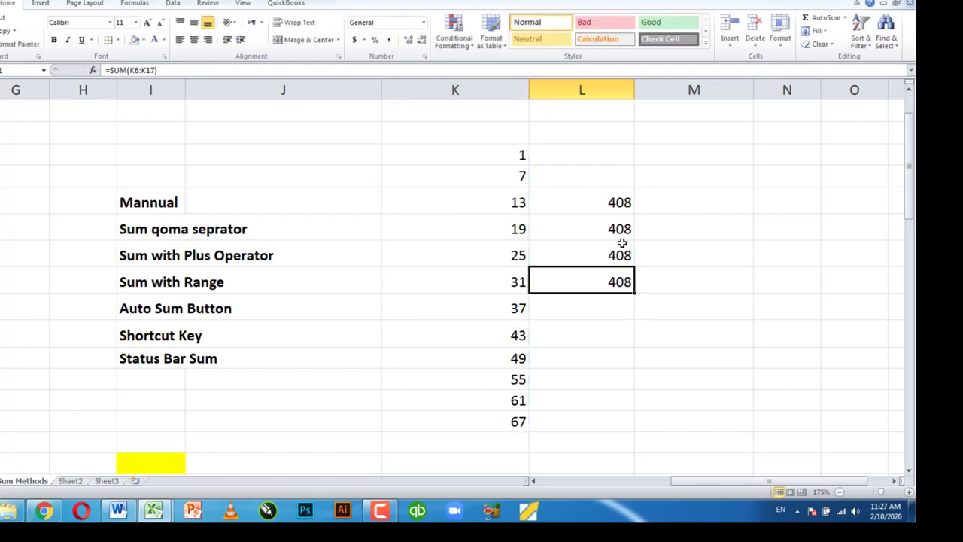
left_click(612, 255)
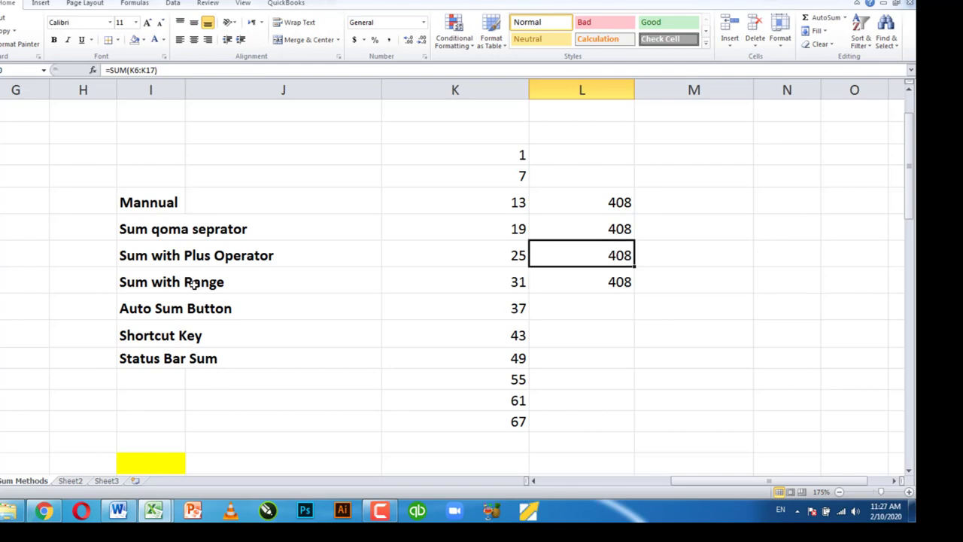
left_click(563, 282)
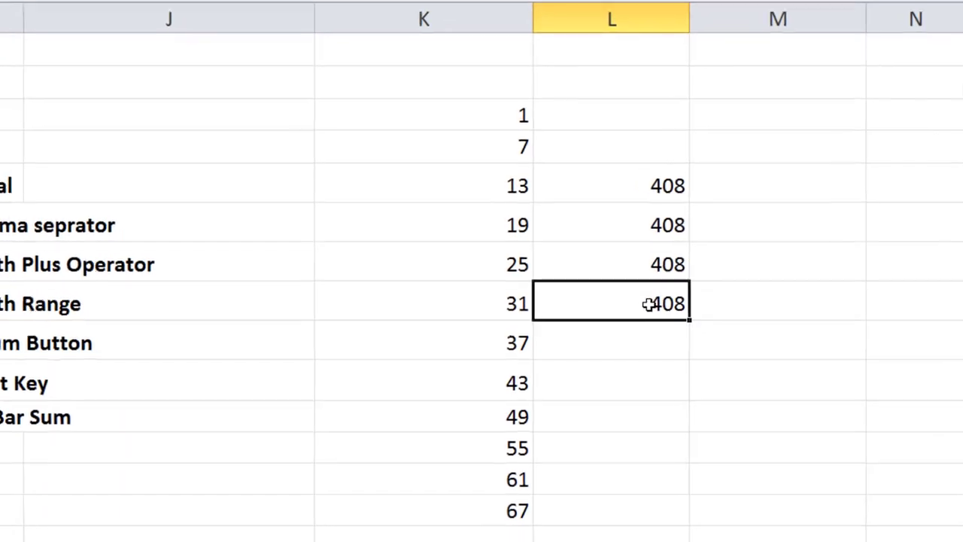
double_click(611, 282)
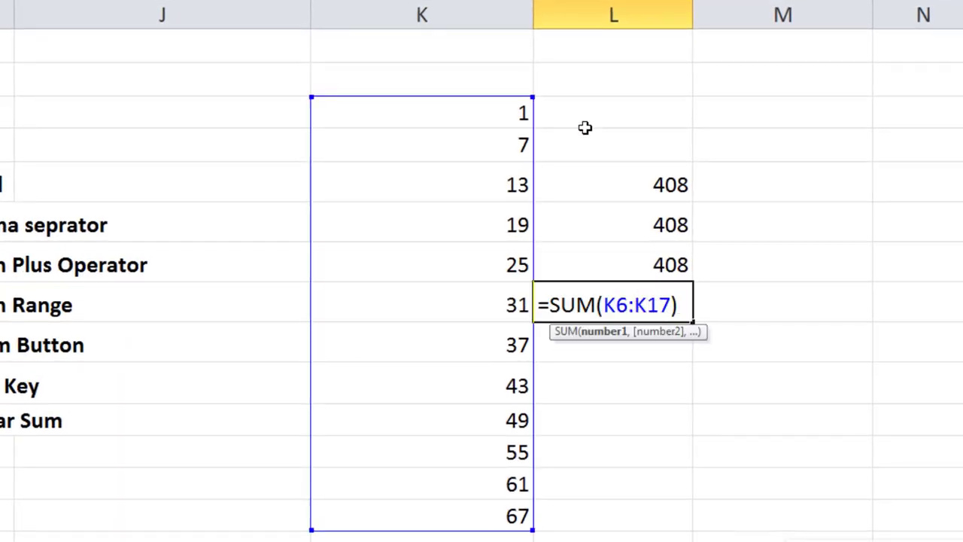
key("Return")
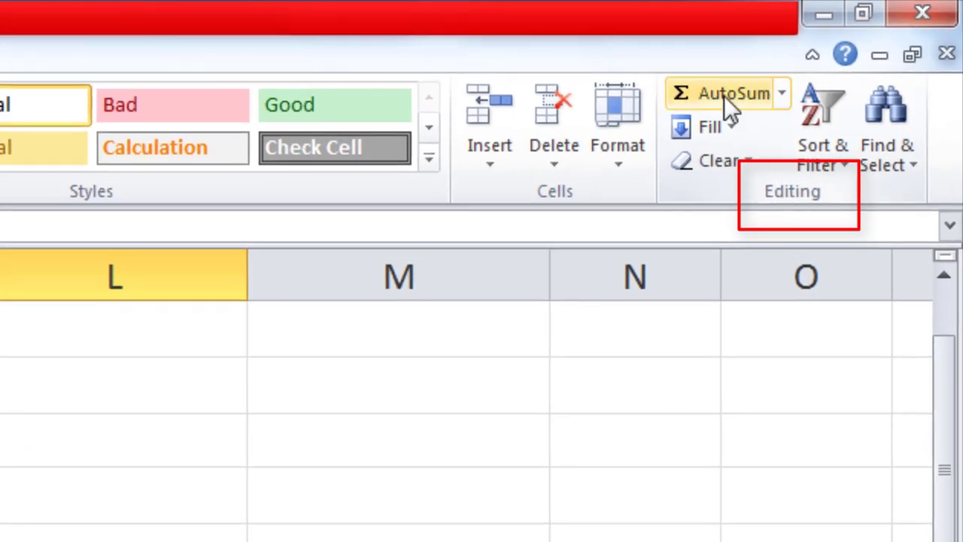
Insert a Sum from the AutoSum dropdown in L12, beside Auto Sum Button
left_click(783, 96)
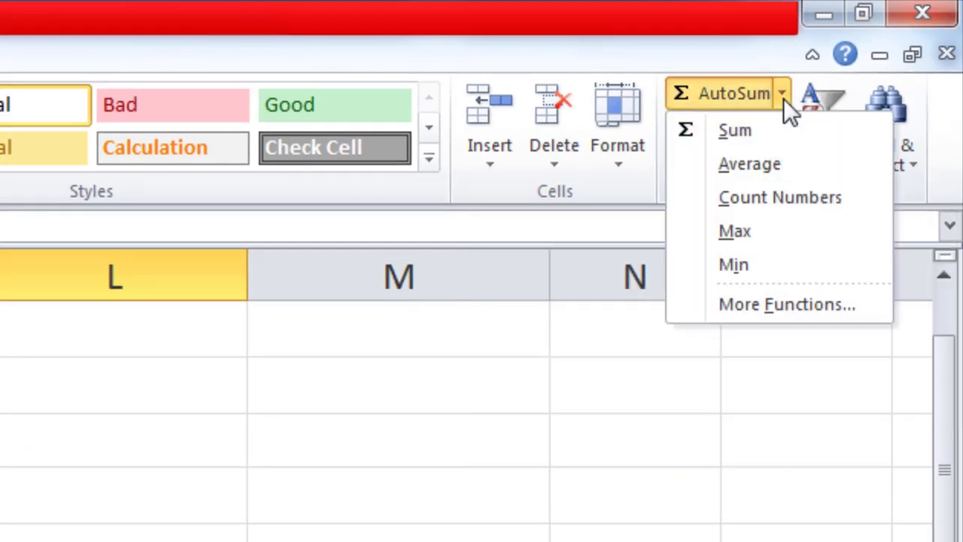
left_click(773, 139)
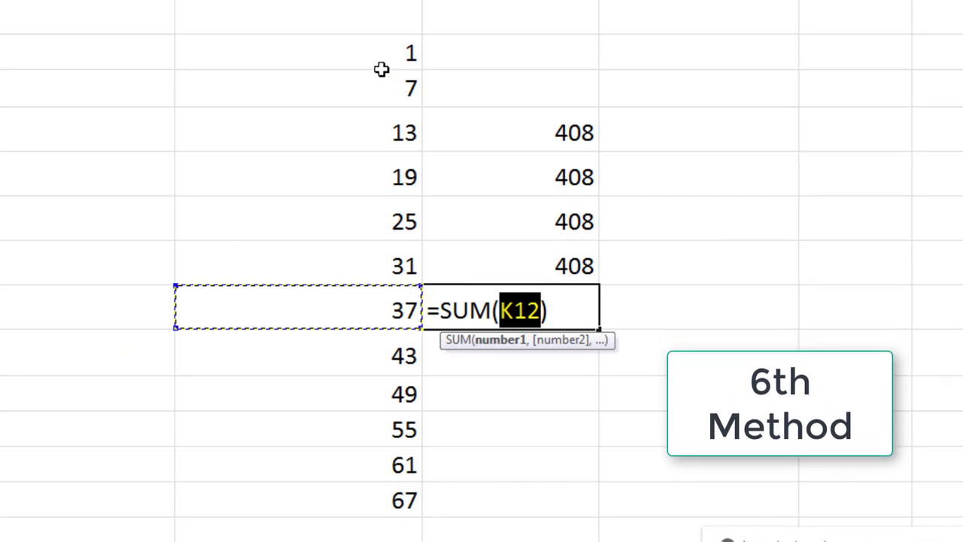
Widen the AutoSum range to K6:K17 so L12 shows 408
left_click_drag(379, 48, 374, 495)
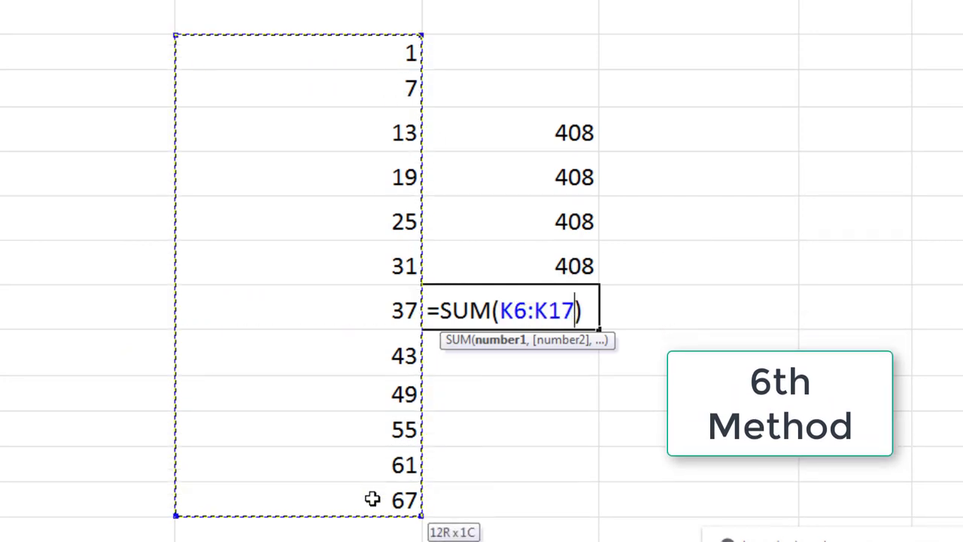
key("Return")
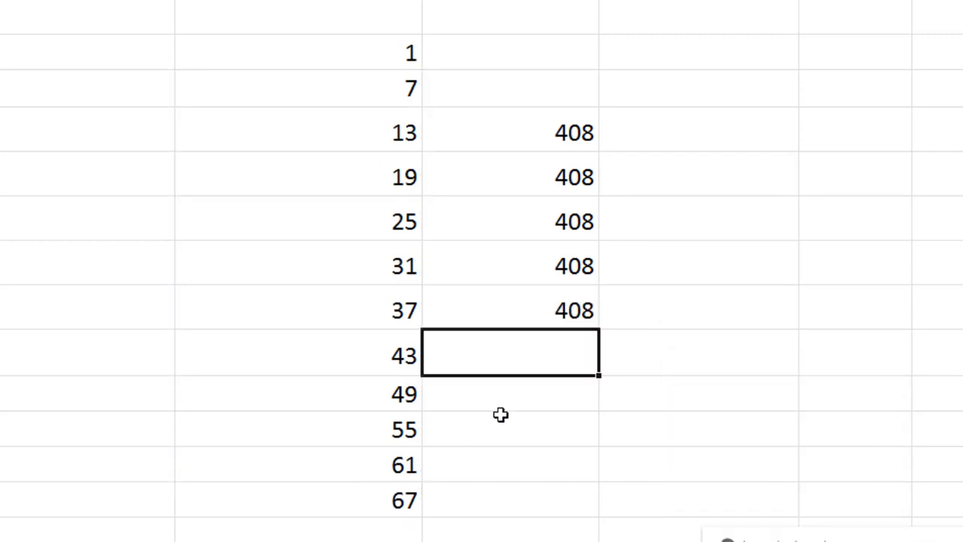
left_click(530, 298)
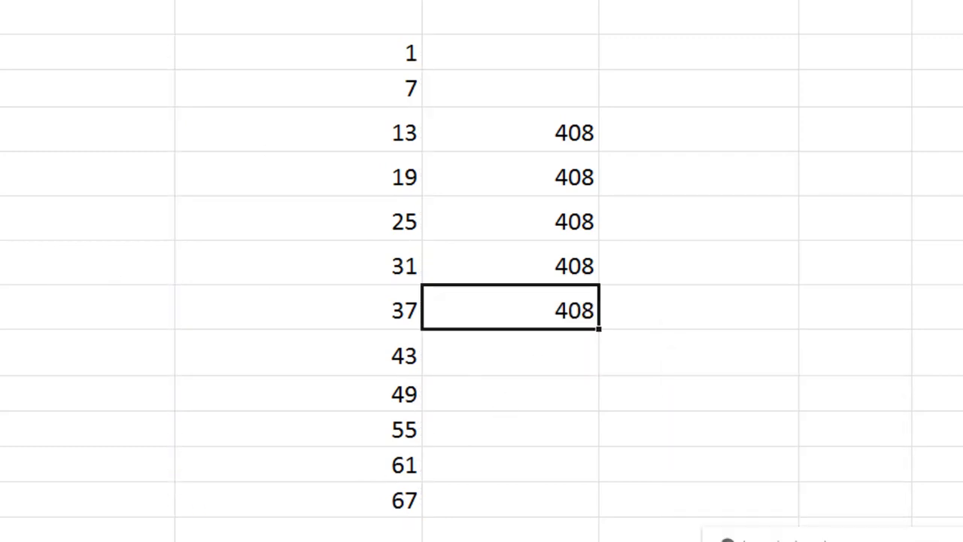
left_click(218, 357)
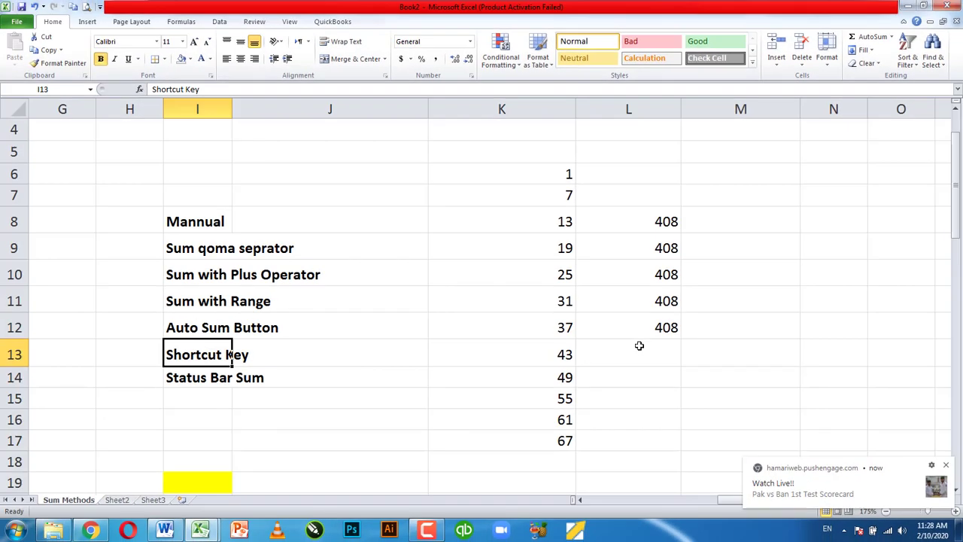
Use Alt+= in L13 with the range K6:K17 to total 408 for Shortcut Key
left_click(641, 347)
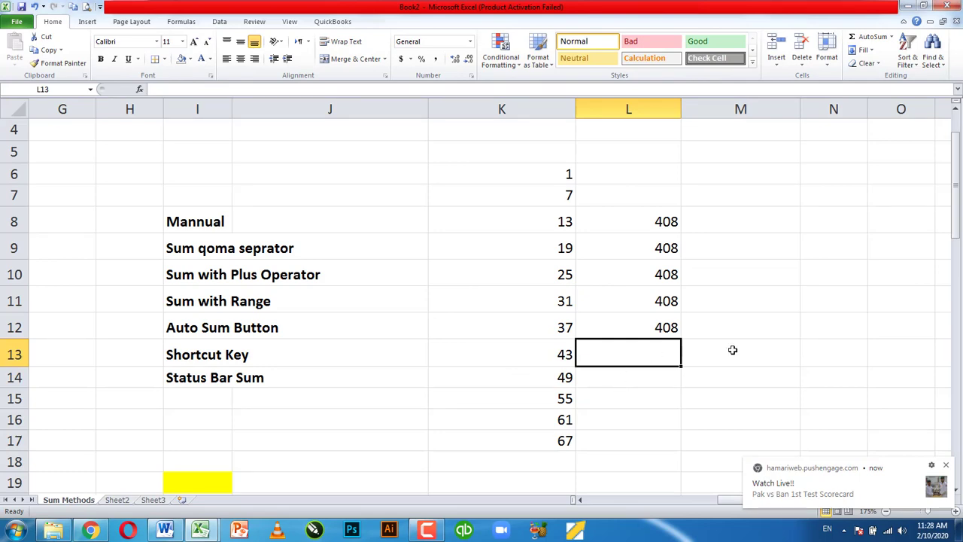
key("alt+equal")
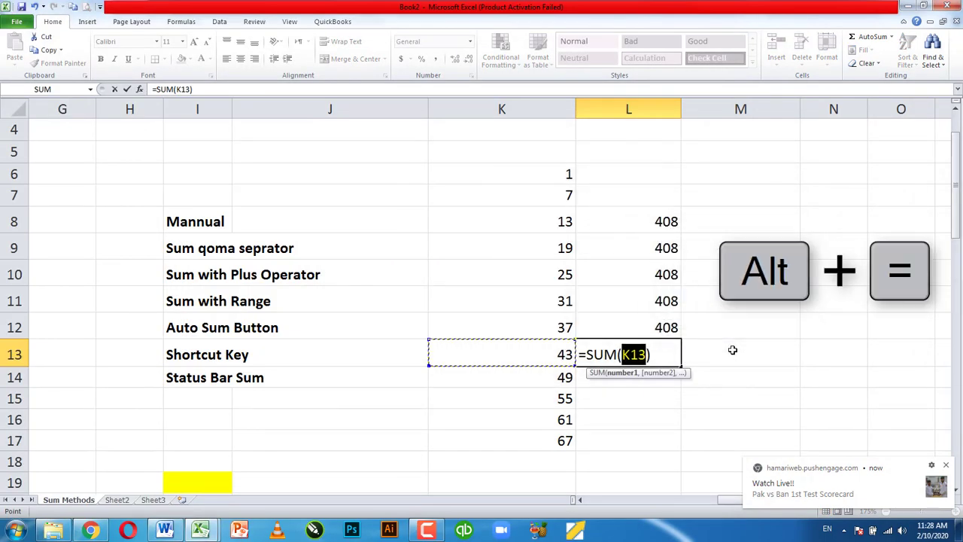
left_click_drag(557, 179, 537, 438)
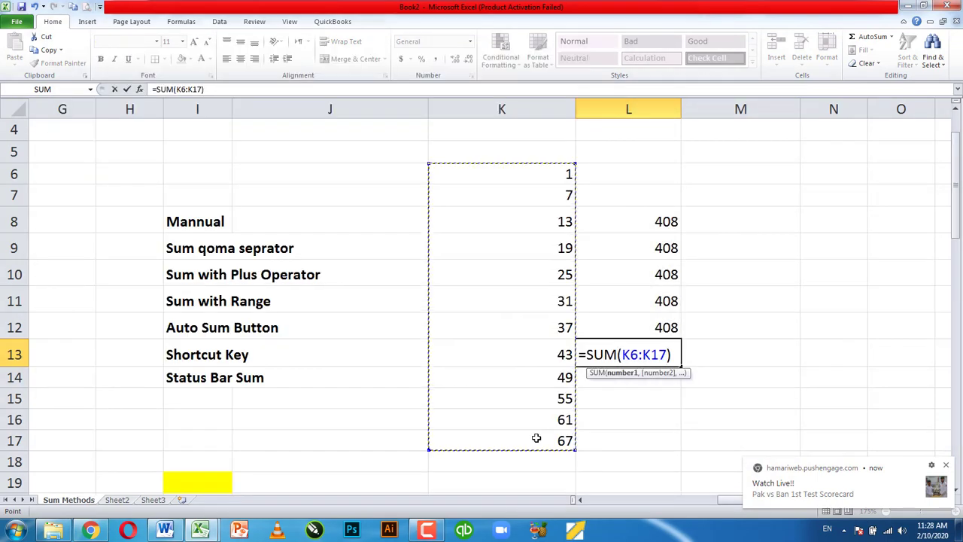
key("Return")
left_click(663, 356)
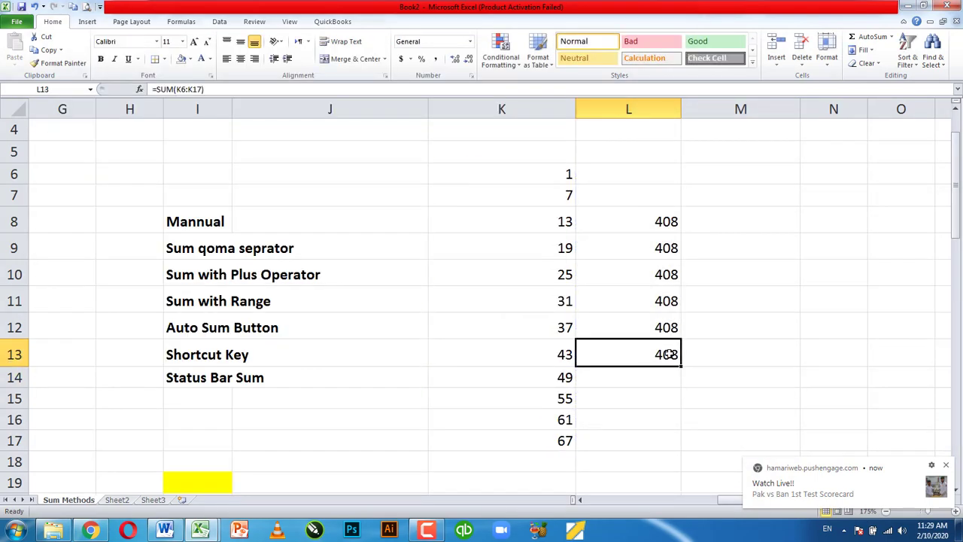
Discard a note typed beside the Shortcut Key total and select the cell under column K's values
left_click(728, 364)
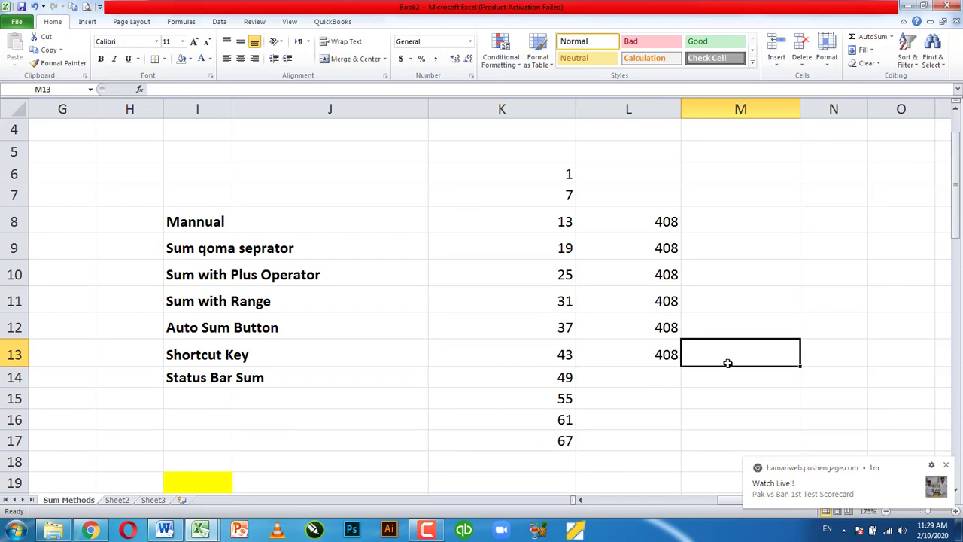
type("Aly")
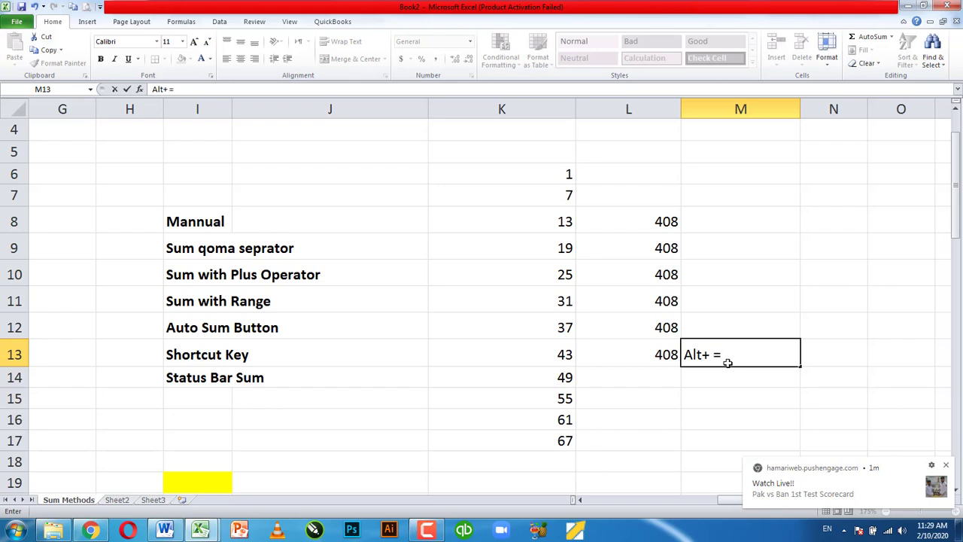
key("Escape")
left_click(666, 354)
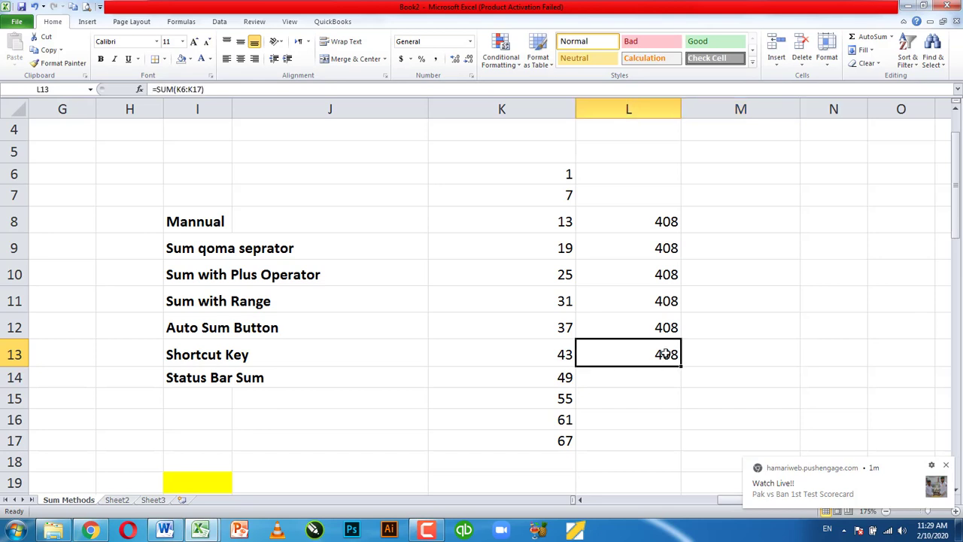
left_click(557, 464)
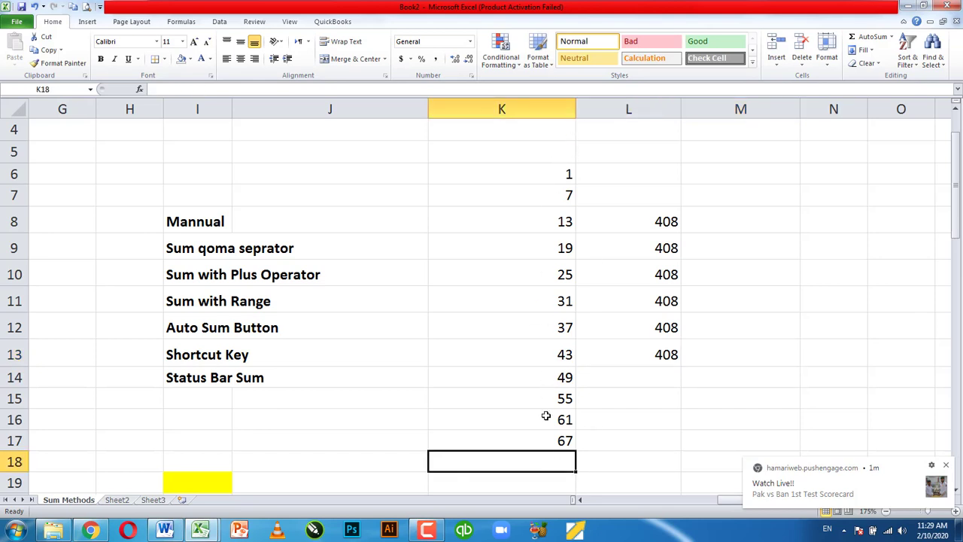
Remove the accidental 408 AutoSum from K18 and move to L14 for Status Bar Sum
key("alt+equal")
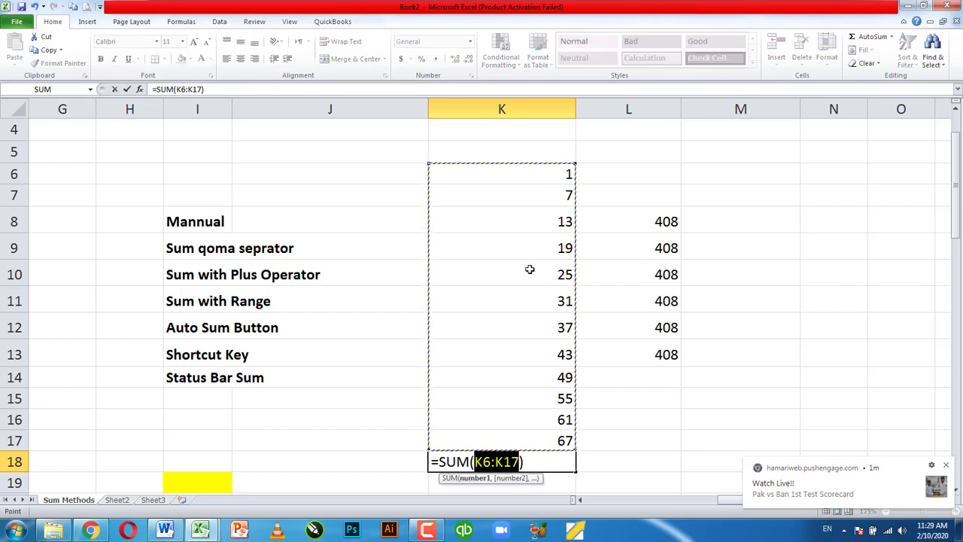
key("Return")
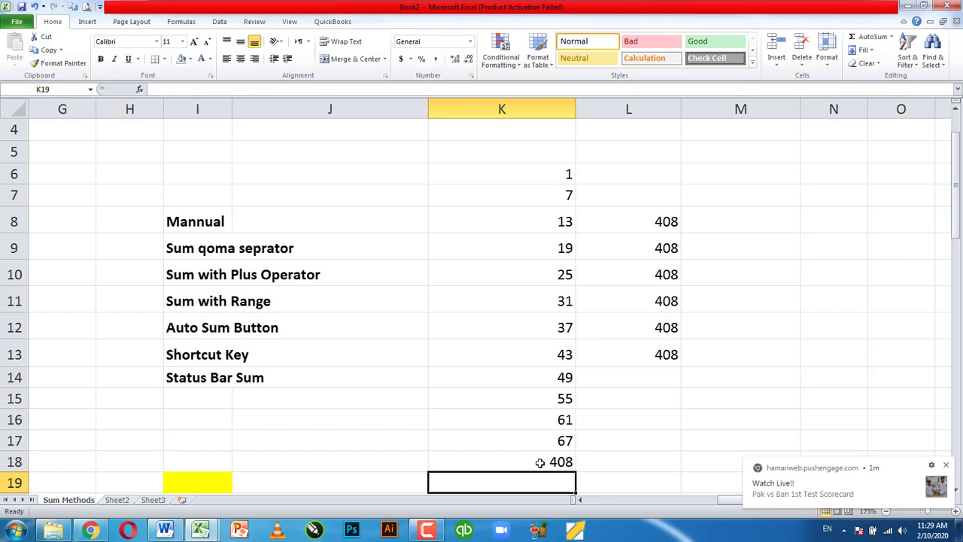
left_click(540, 463)
key("Delete")
left_click(652, 382)
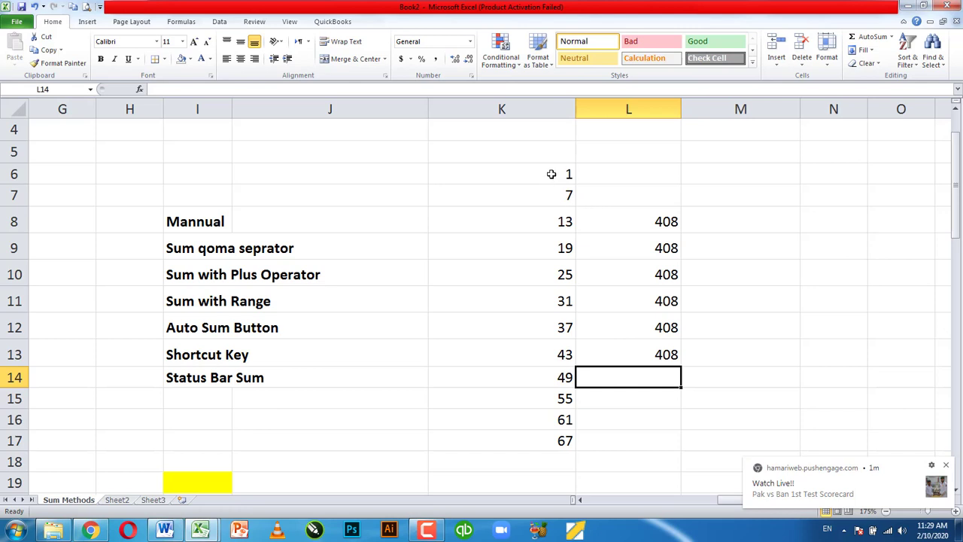
Select K6:K17 to confirm the status-bar Sum of 408, dismiss the notification, and deselect
left_click_drag(551, 174, 565, 440)
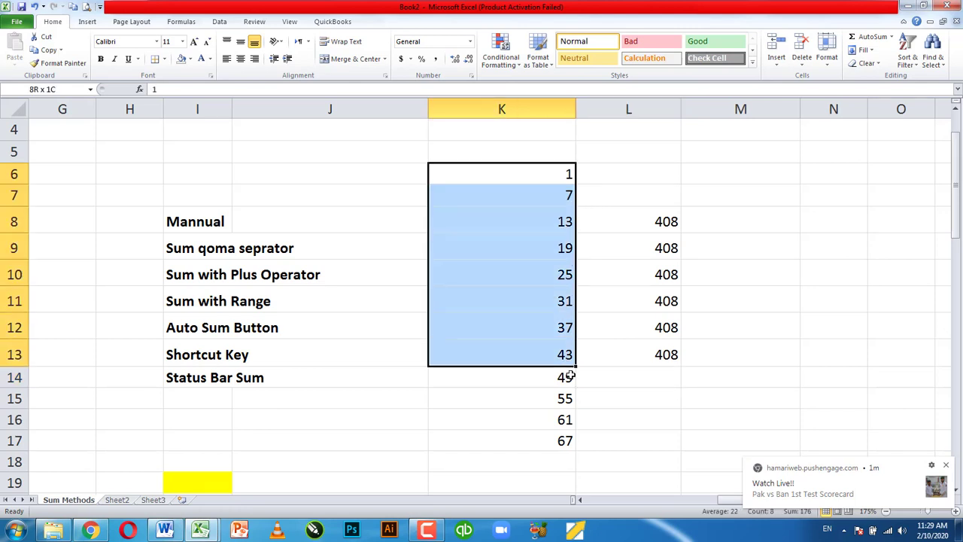
left_click(947, 466)
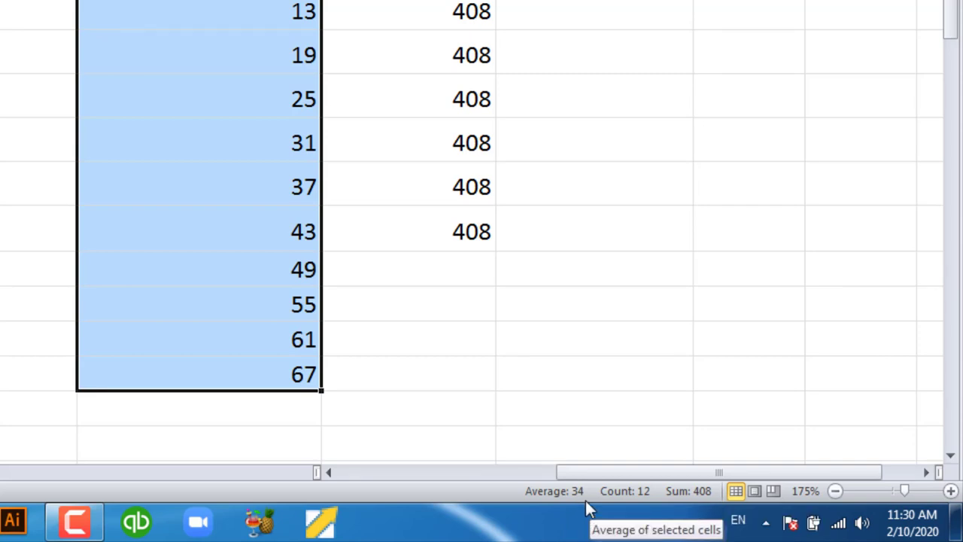
left_click(377, 270)
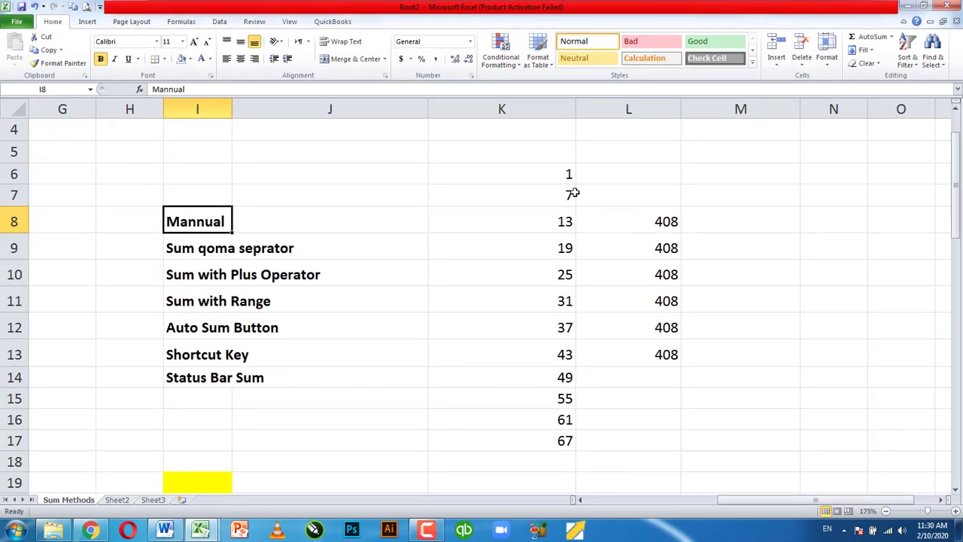
left_click(559, 217)
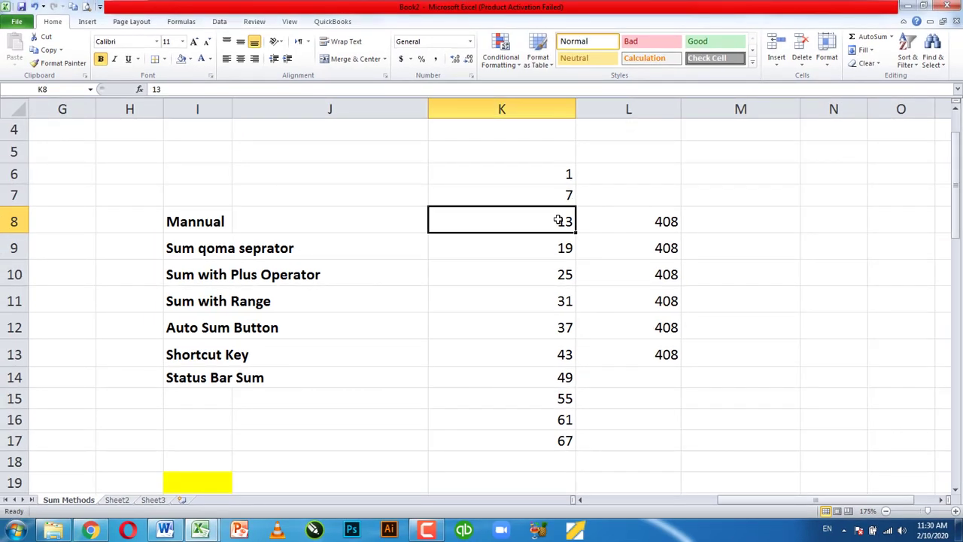
left_click(620, 221)
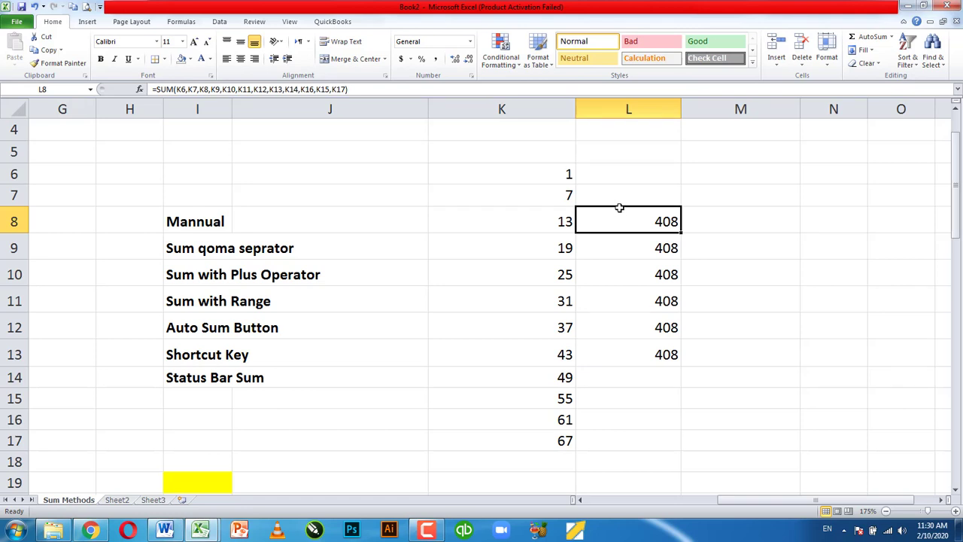
left_click(622, 195)
left_click(214, 253)
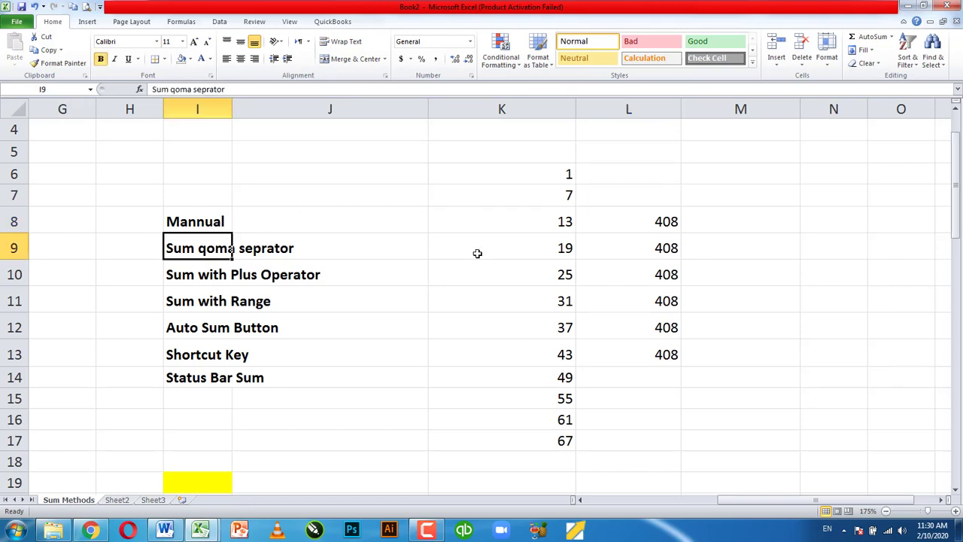
left_click(628, 241)
double_click(628, 222)
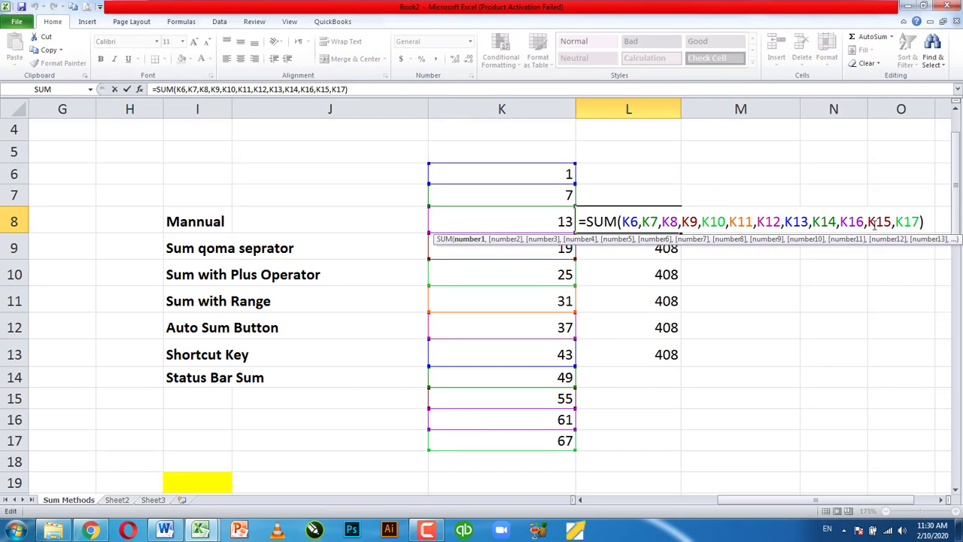
key("Escape")
left_click(196, 277)
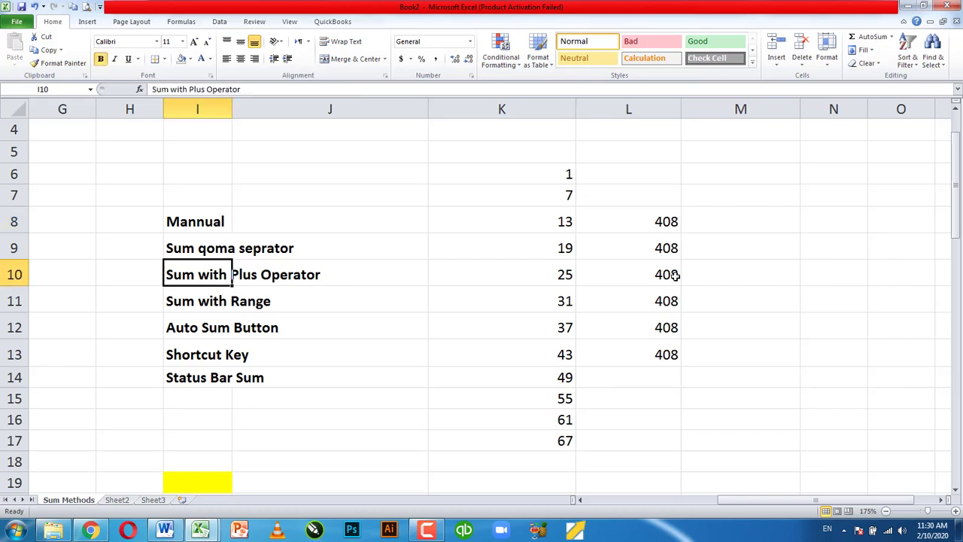
left_click(661, 252)
left_click(250, 304)
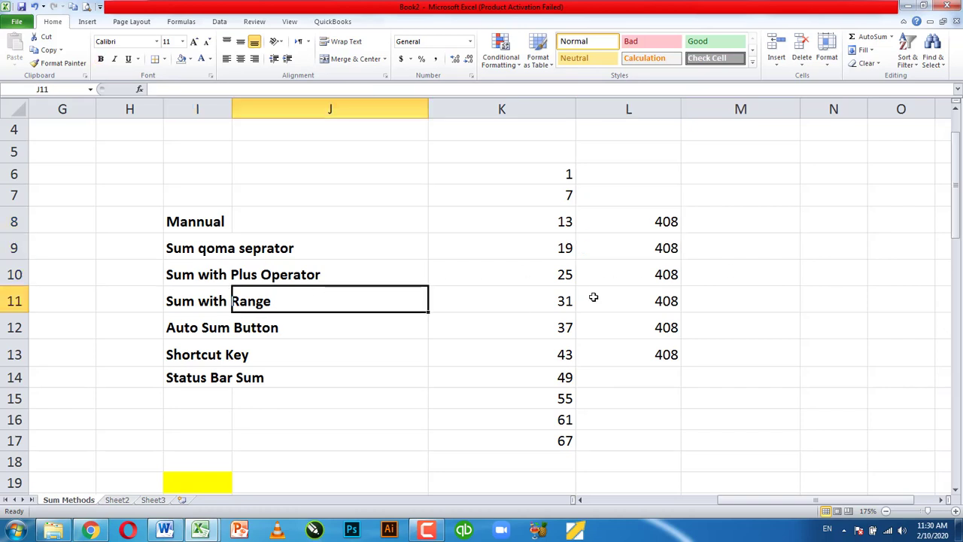
left_click(617, 298)
double_click(617, 298)
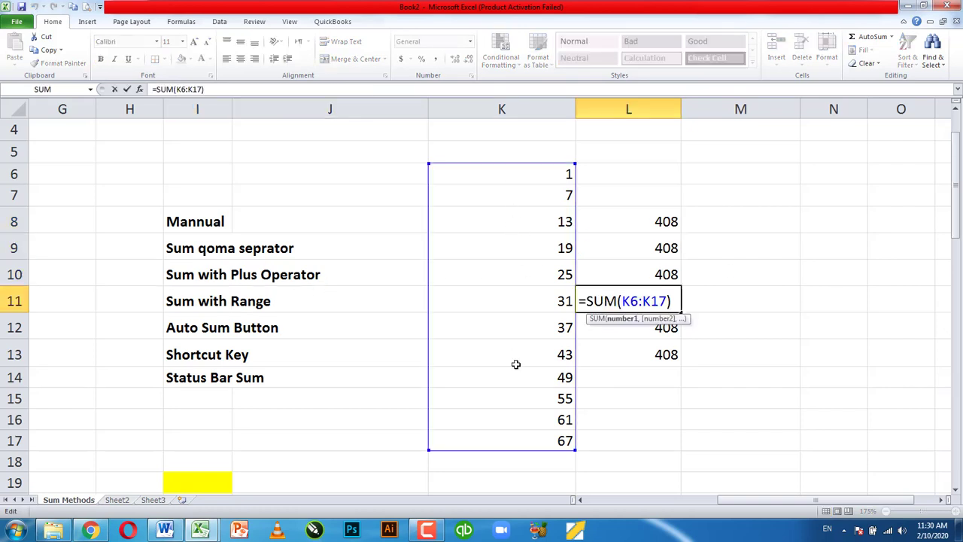
key("Escape")
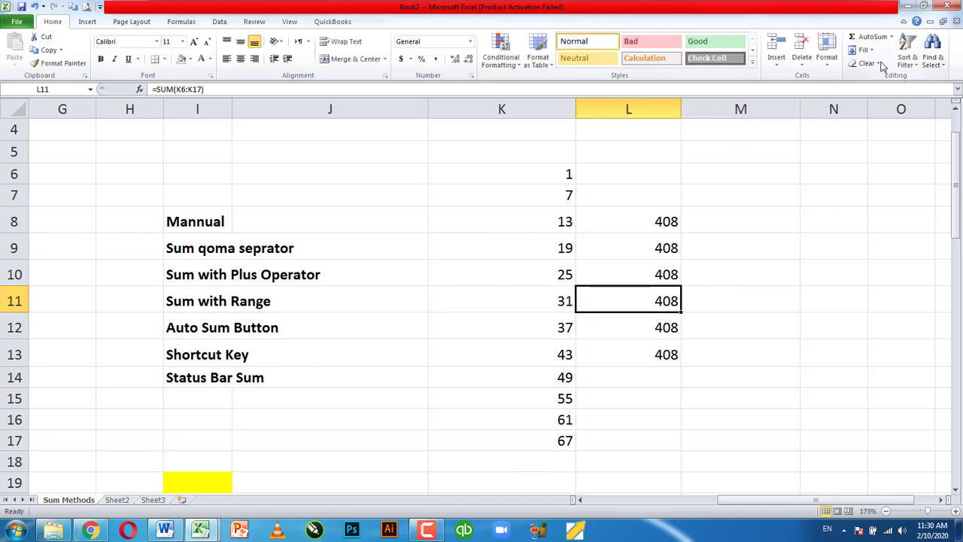
left_click(891, 36)
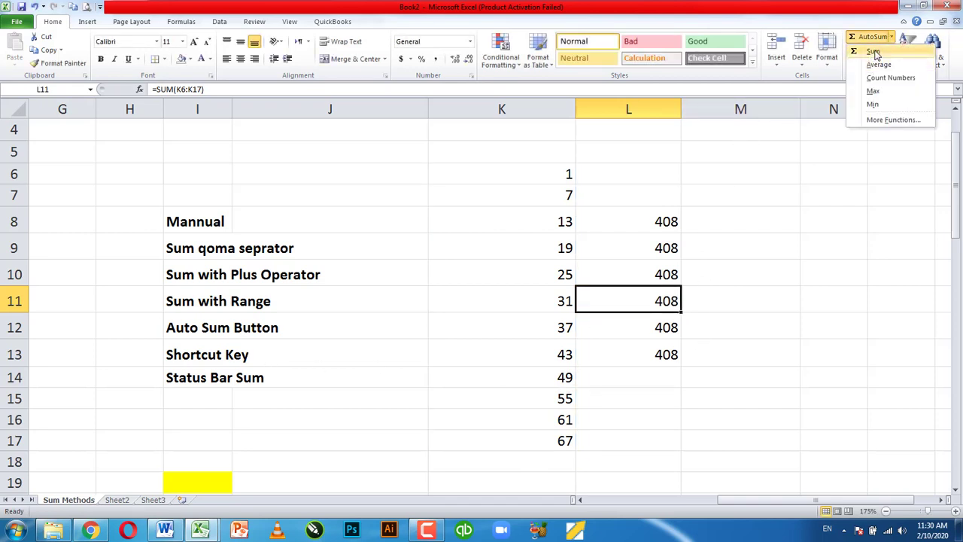
left_click(286, 347)
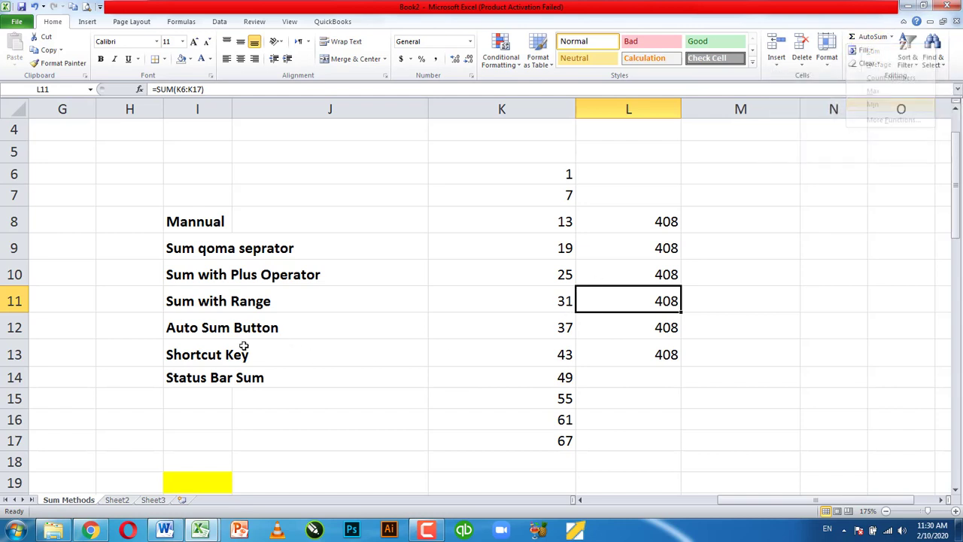
left_click(652, 330)
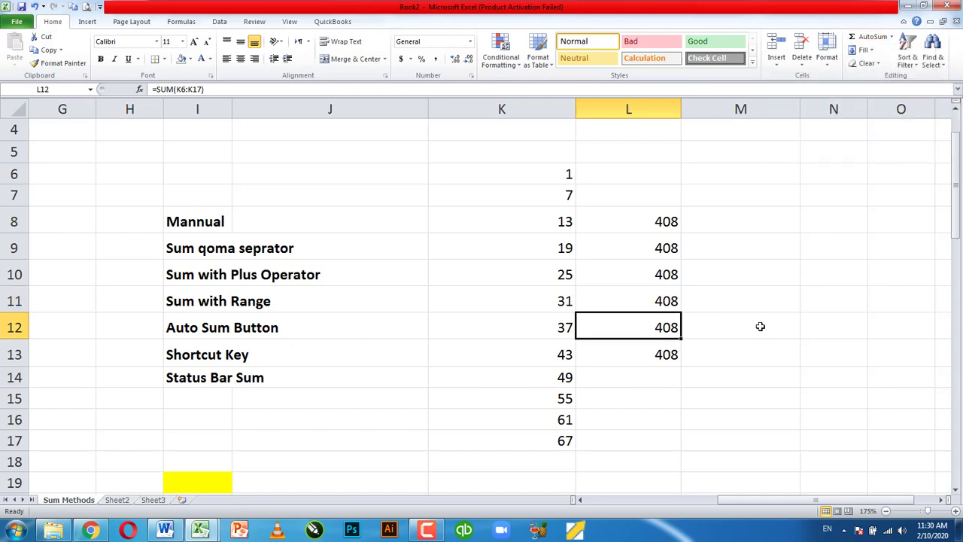
left_click(203, 371)
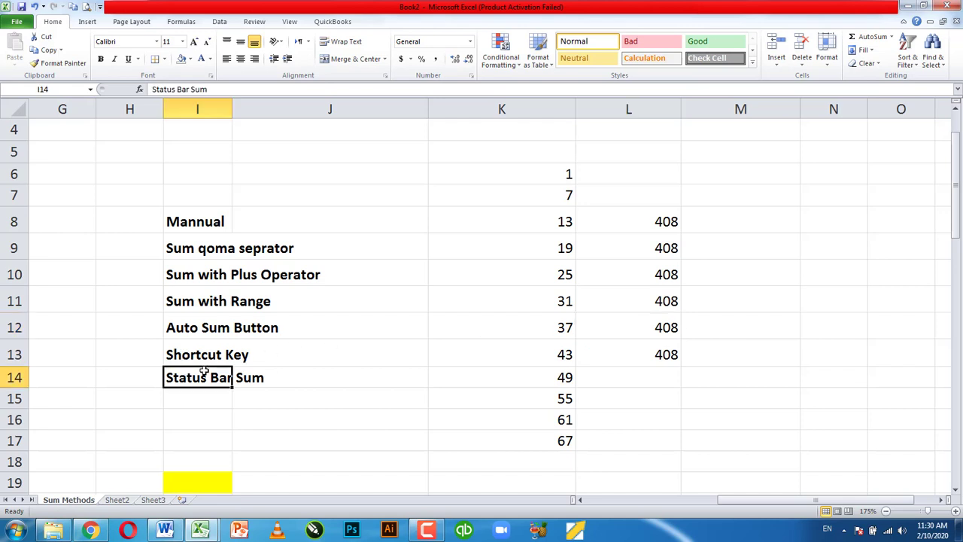
left_click(643, 359)
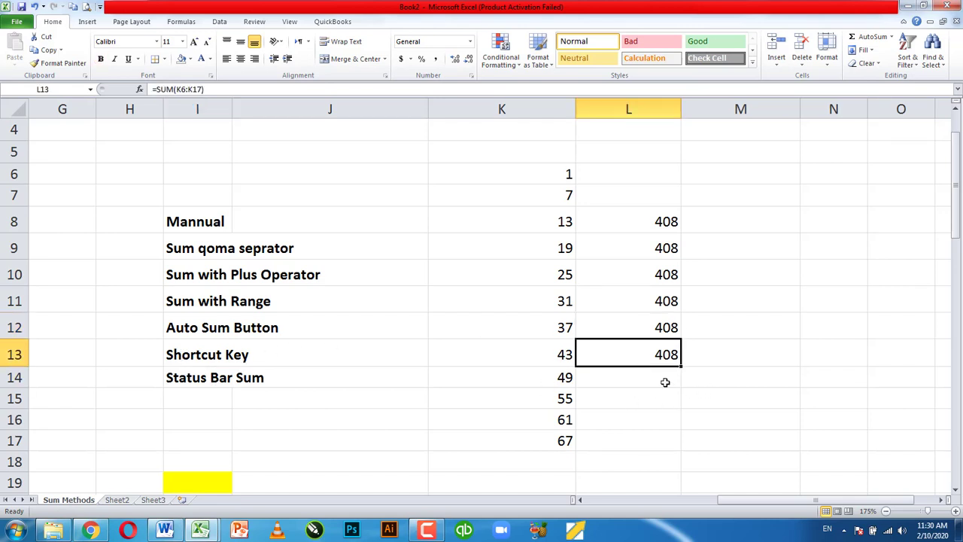
left_click(646, 385)
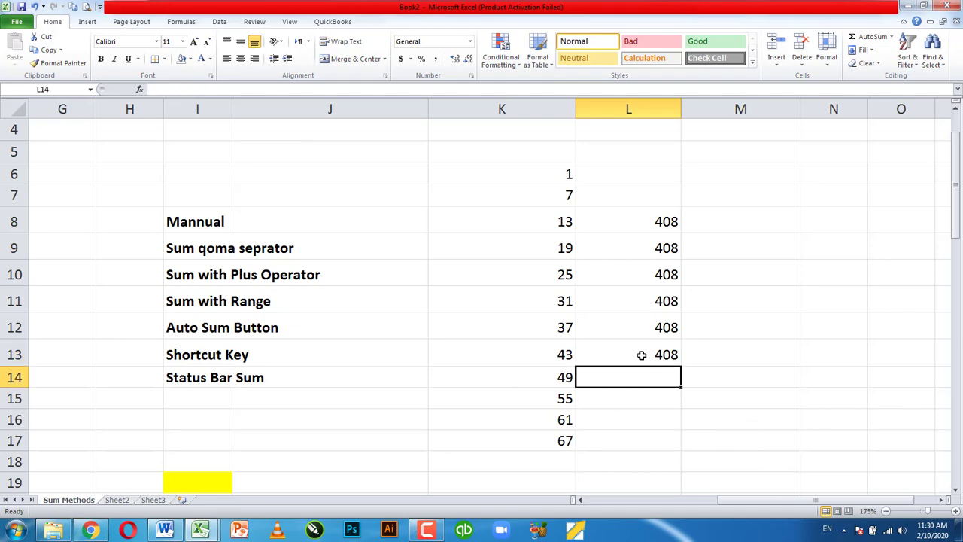
left_click(642, 354)
scroll(665, 287, "down", 4)
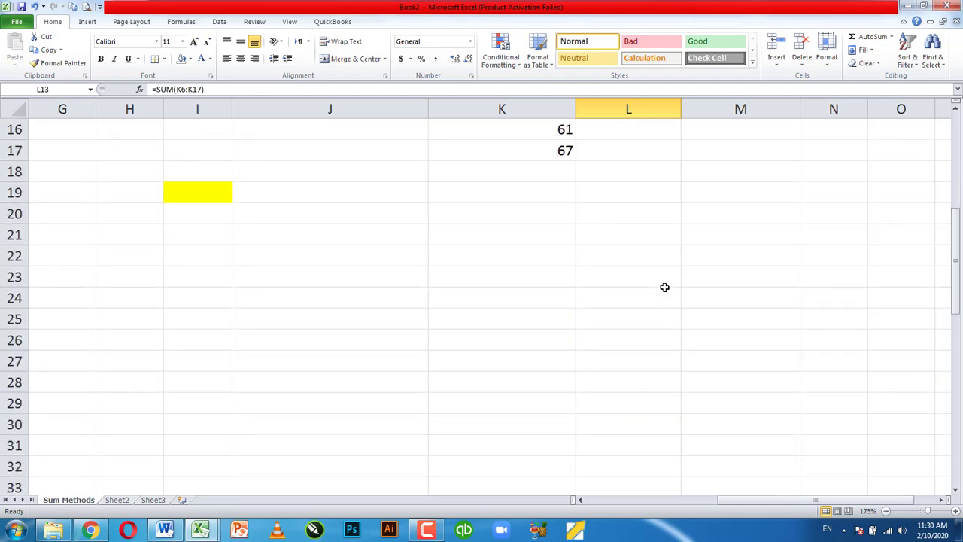
scroll(664, 286, "up", 5)
left_click(638, 286)
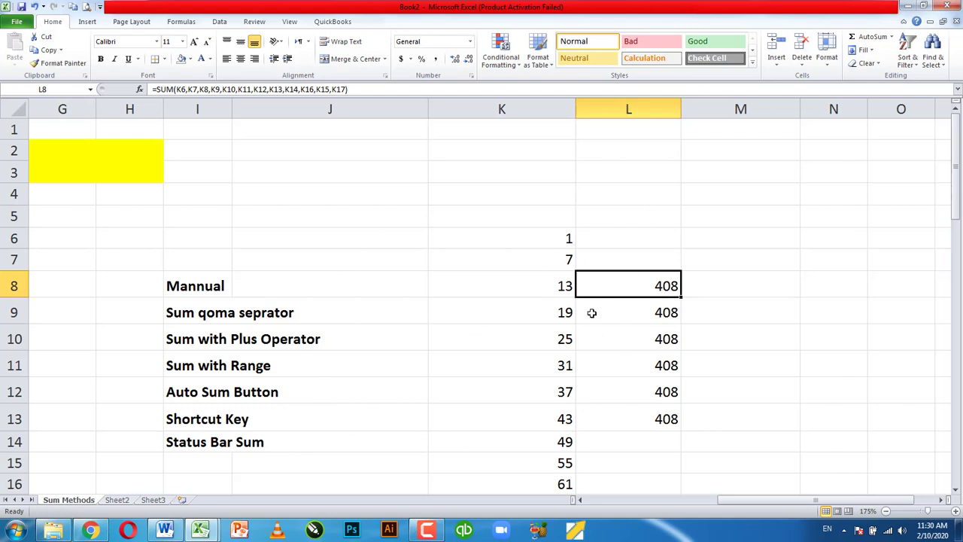
left_click(644, 336)
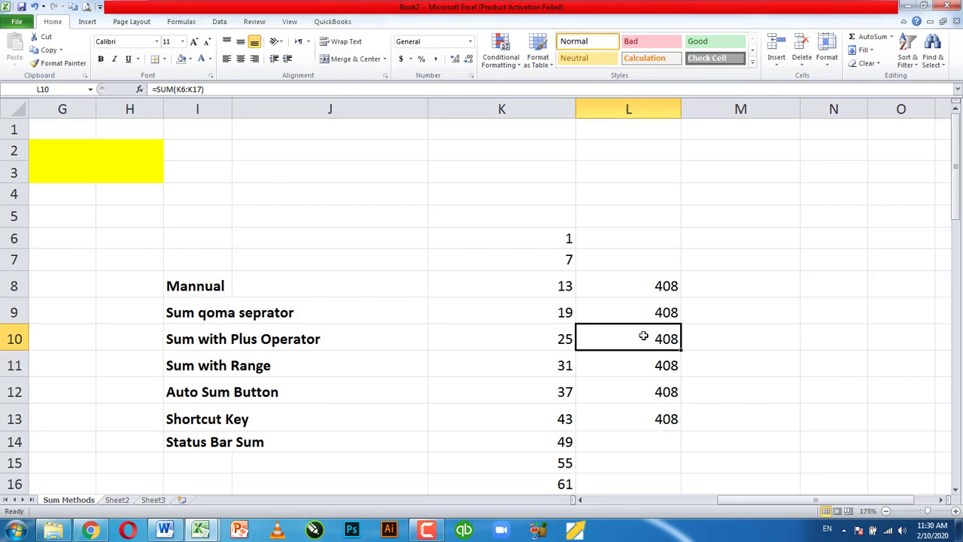
left_click_drag(361, 476, 34, 388)
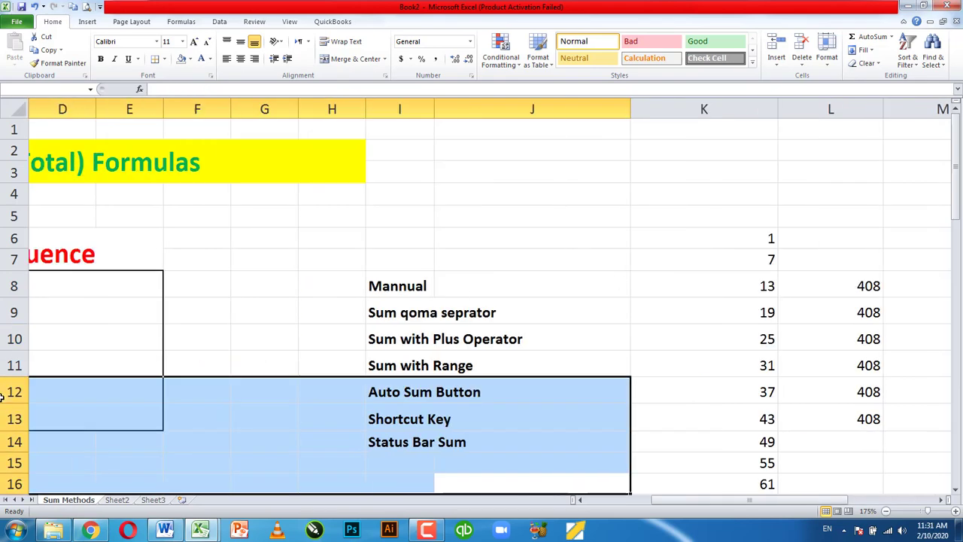
left_click(286, 249)
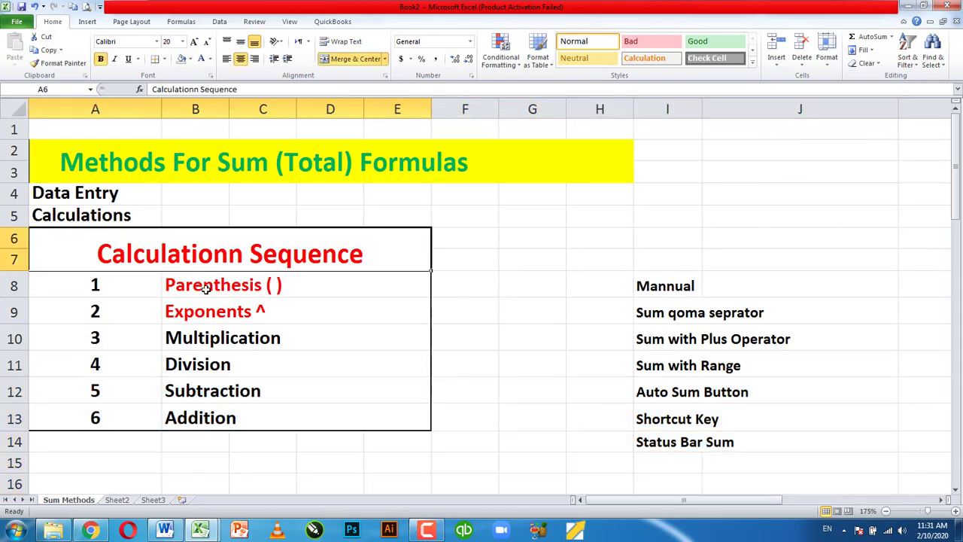
left_click_drag(207, 288, 212, 429)
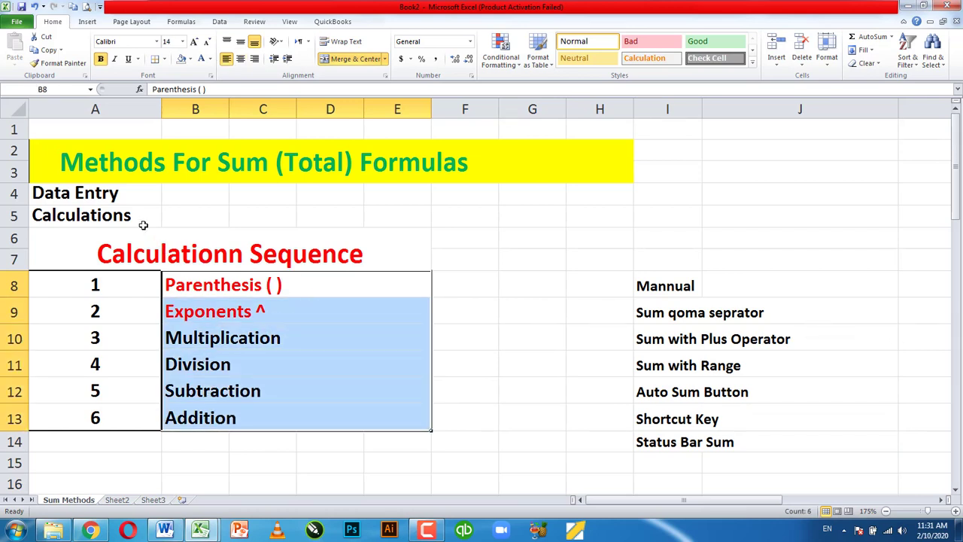
left_click(268, 170)
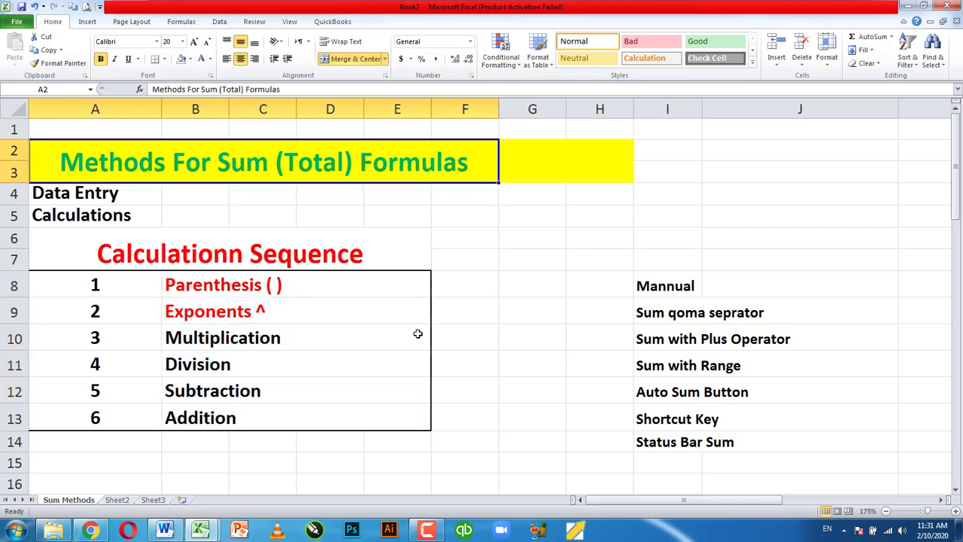
scroll(417, 334, "down", 3)
scroll(418, 334, "up", 2)
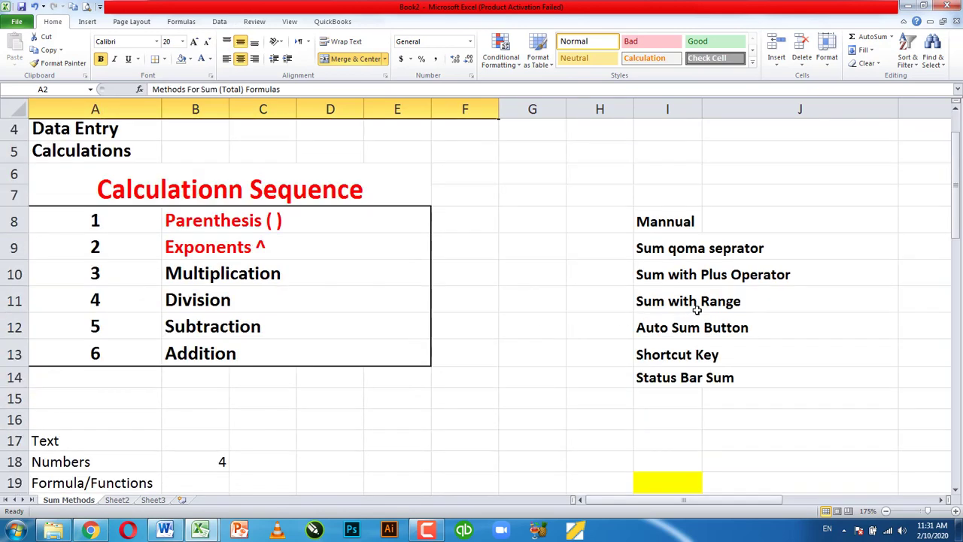
mouse_move(856, 321)
left_mouse_down()
mouse_move(961, 304)
mouse_move(580, 311)
left_mouse_up()
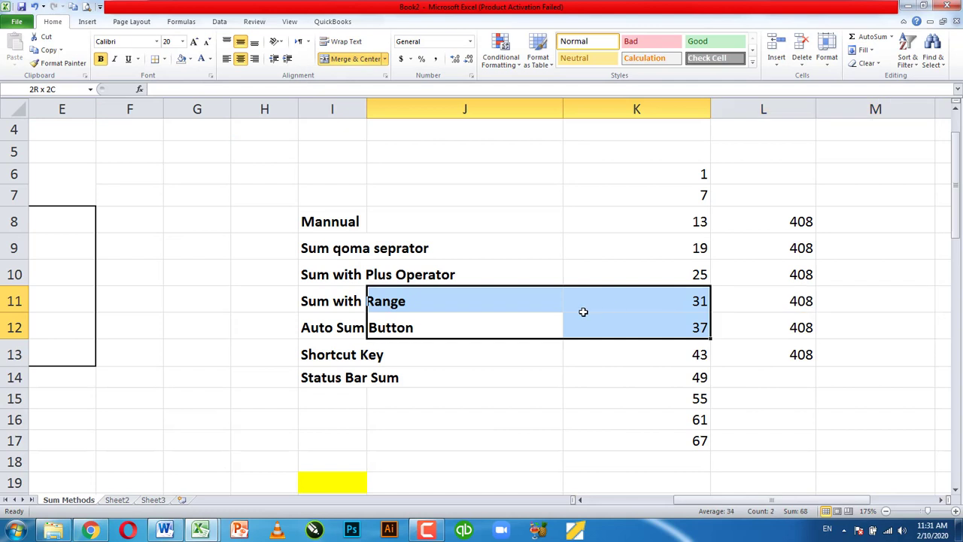
left_click(484, 325)
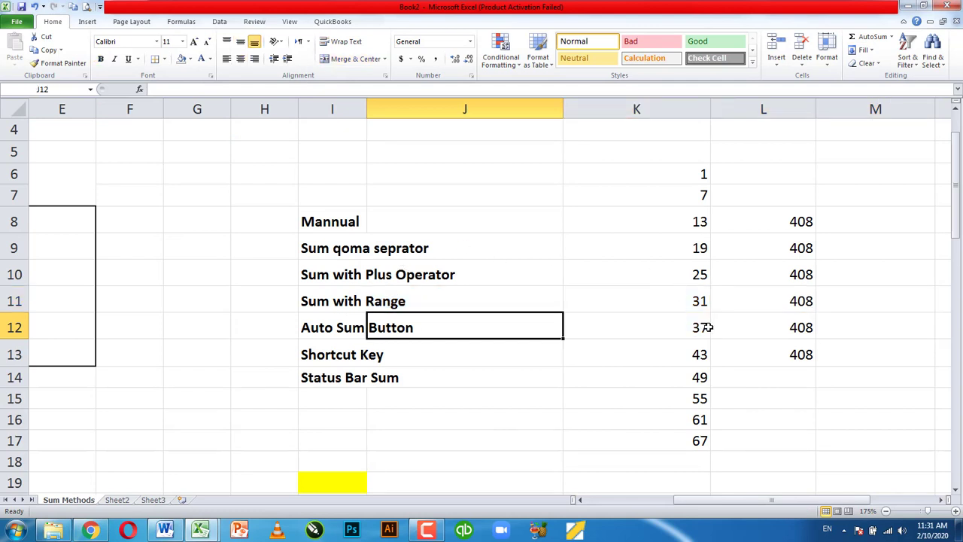
left_click(786, 374)
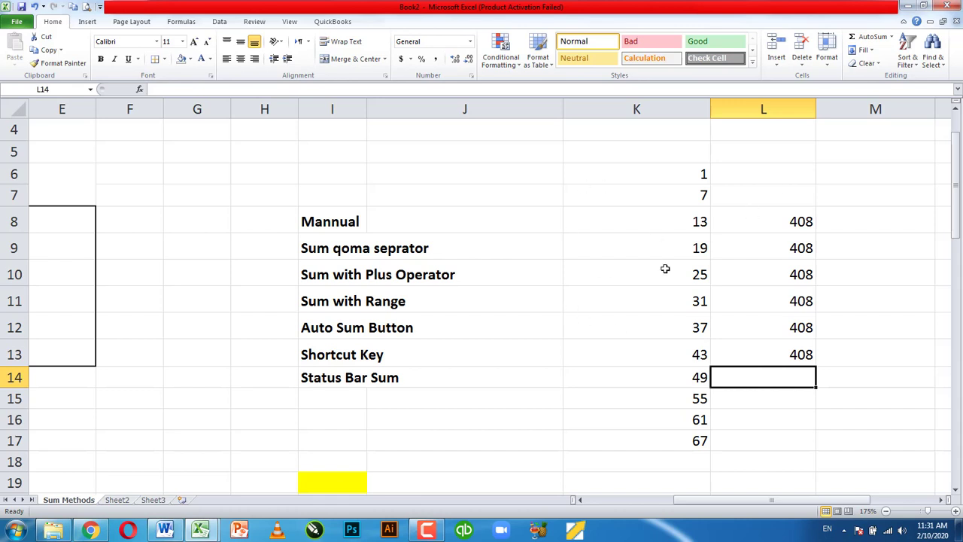